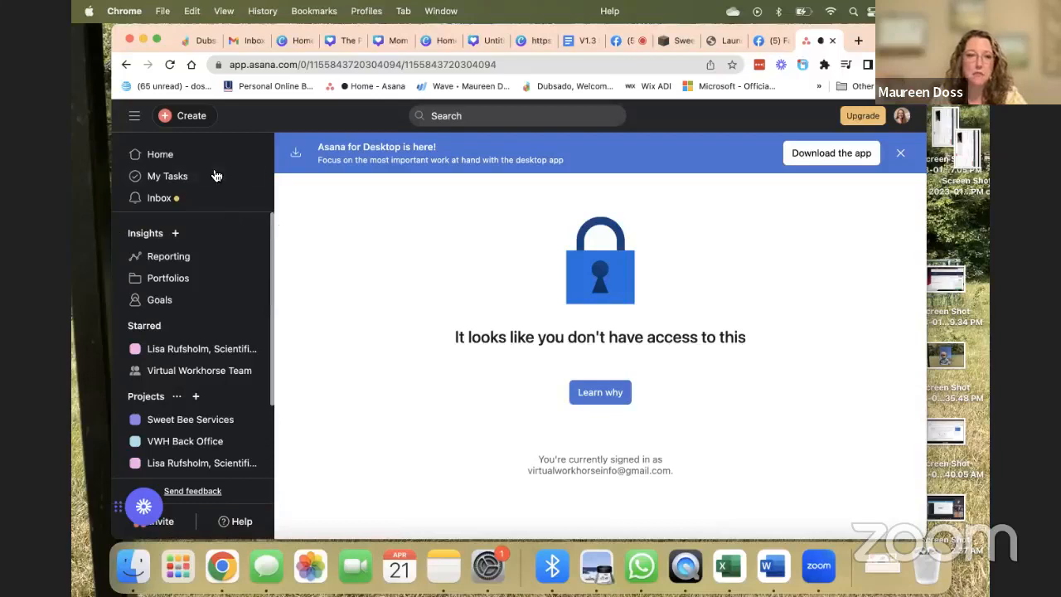
Open the VWH Back Office project board from the home page in a full-screen window and dismiss the desktop app banner.
left_click(162, 155)
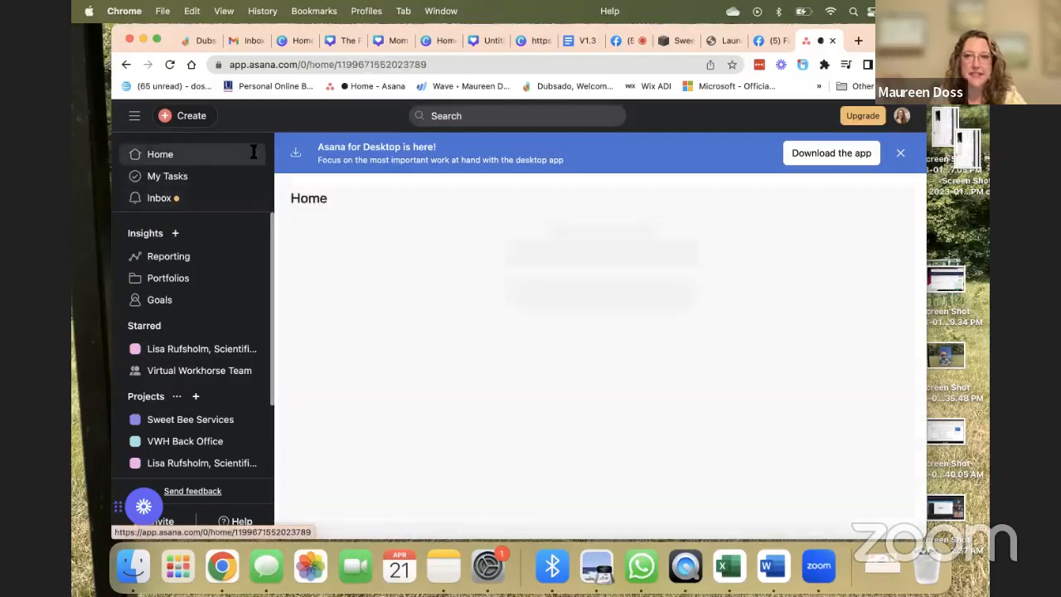
left_click(742, 493)
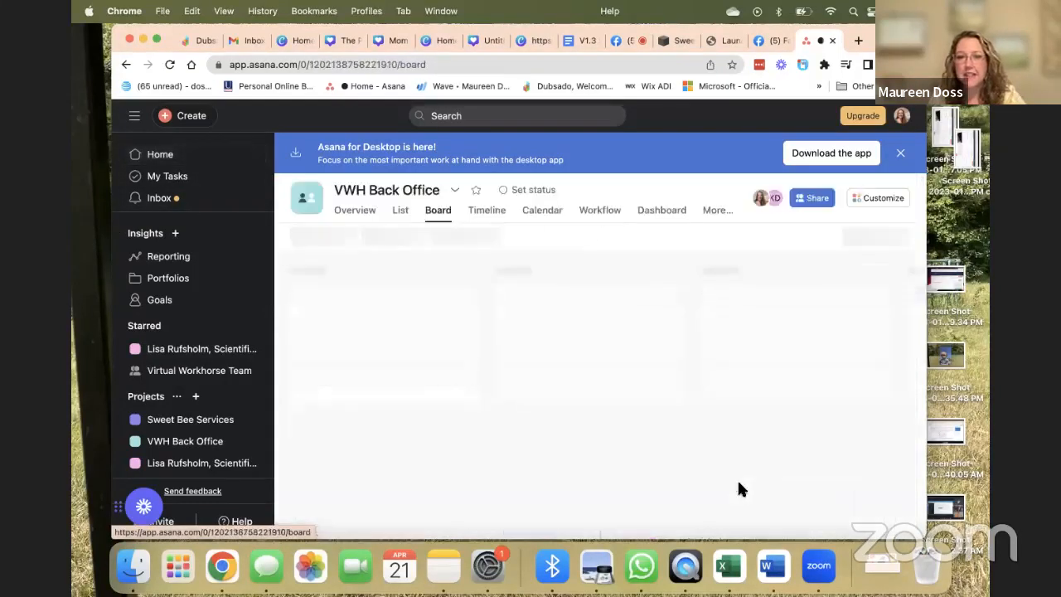
left_click(157, 40)
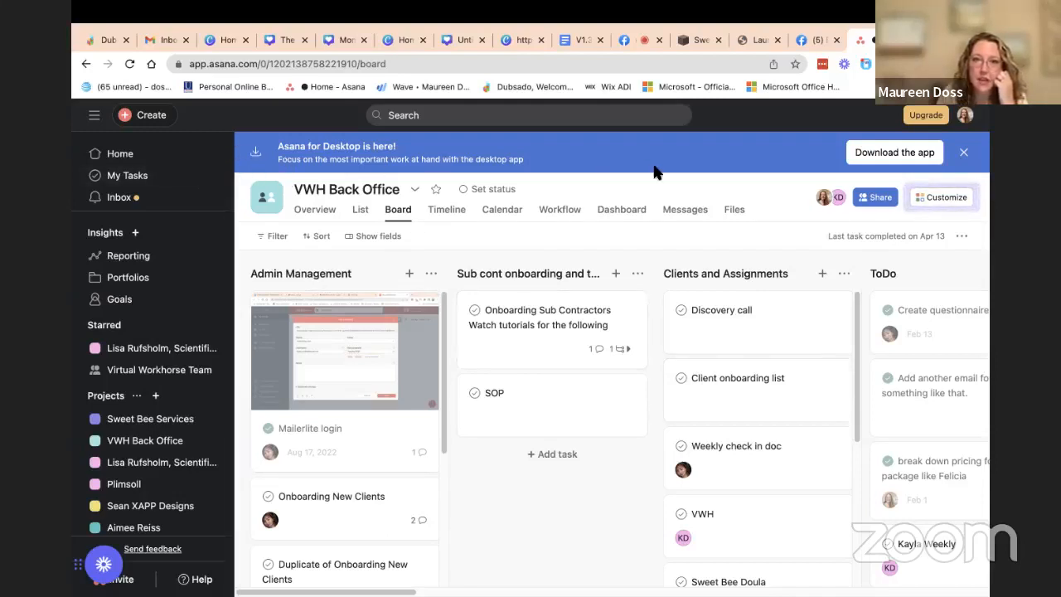
left_click(961, 158)
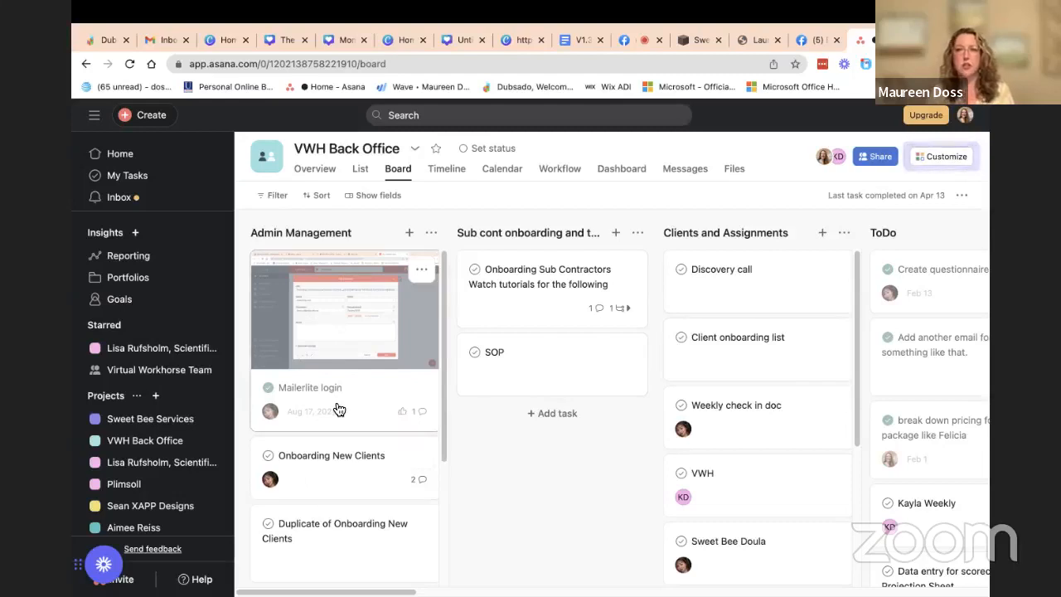
Review the task cards in the Admin Management column down to the end of the list.
scroll(338, 408, "down", 3)
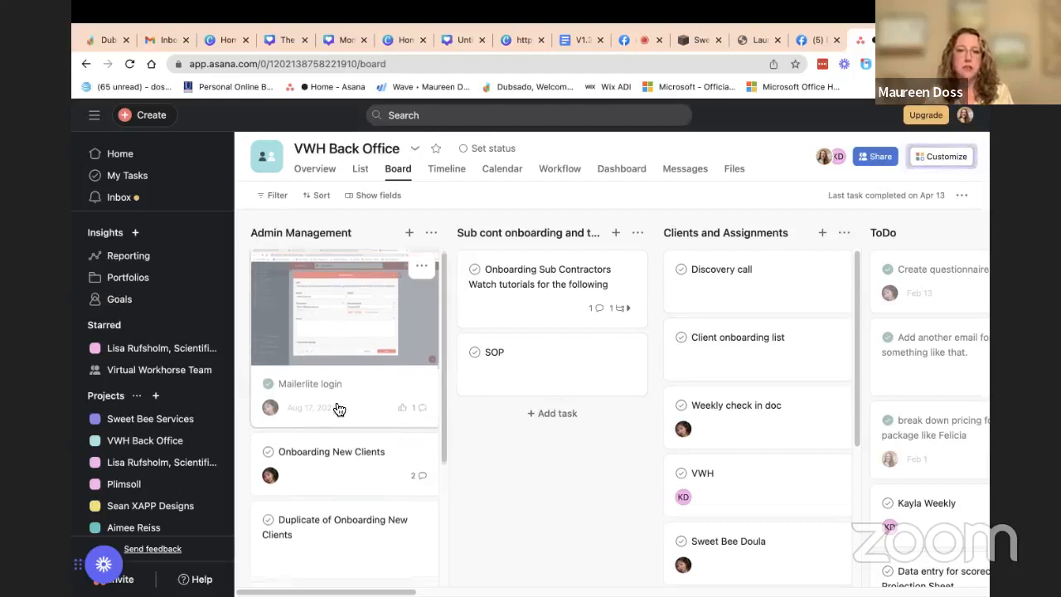
scroll(339, 408, "down", 3)
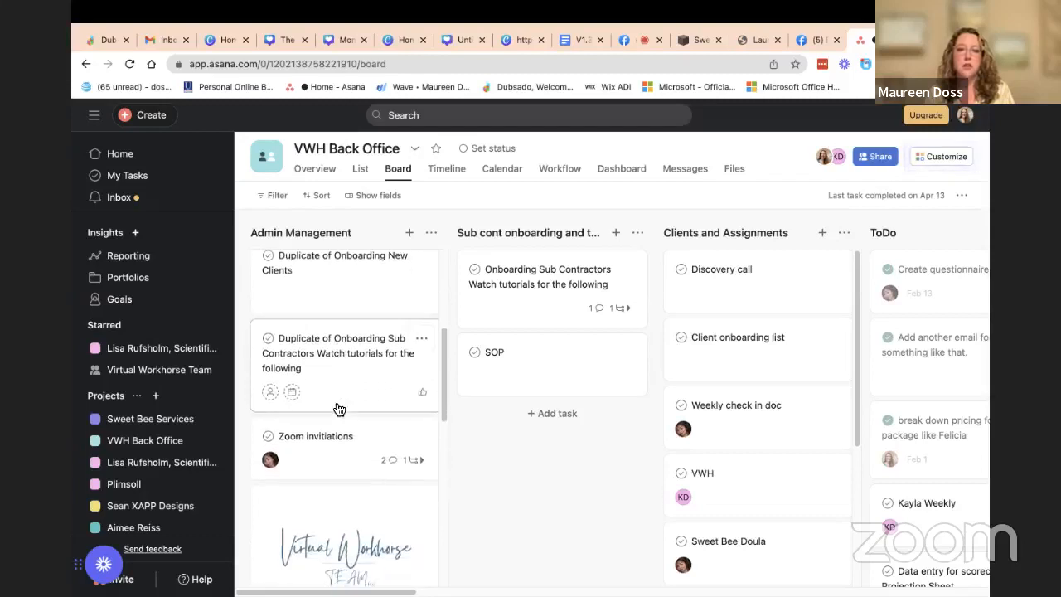
scroll(338, 409, "down", 2)
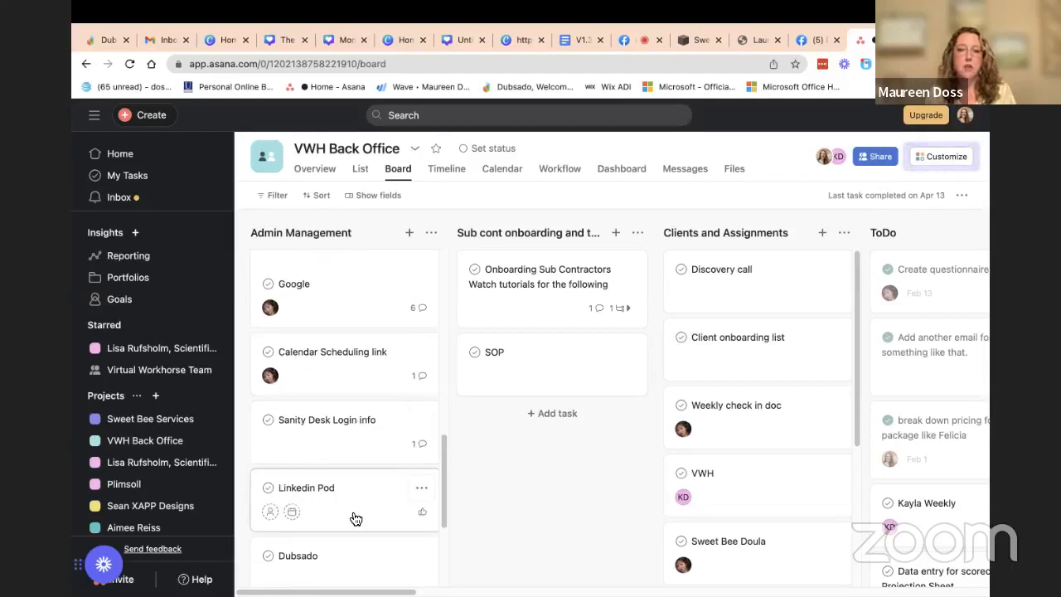
scroll(343, 520, "down", 3)
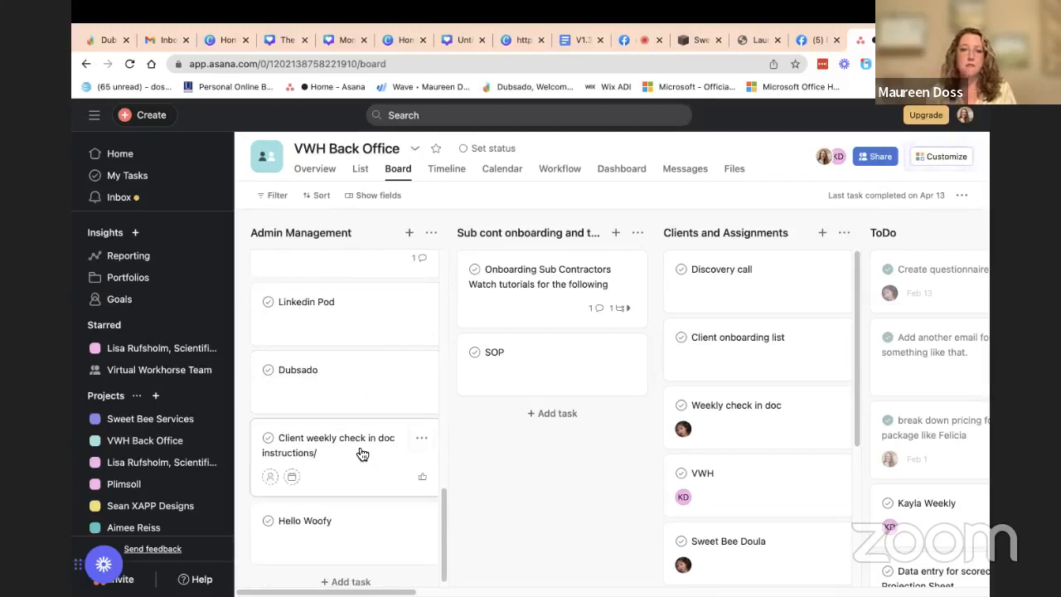
scroll(369, 468, "down", 1)
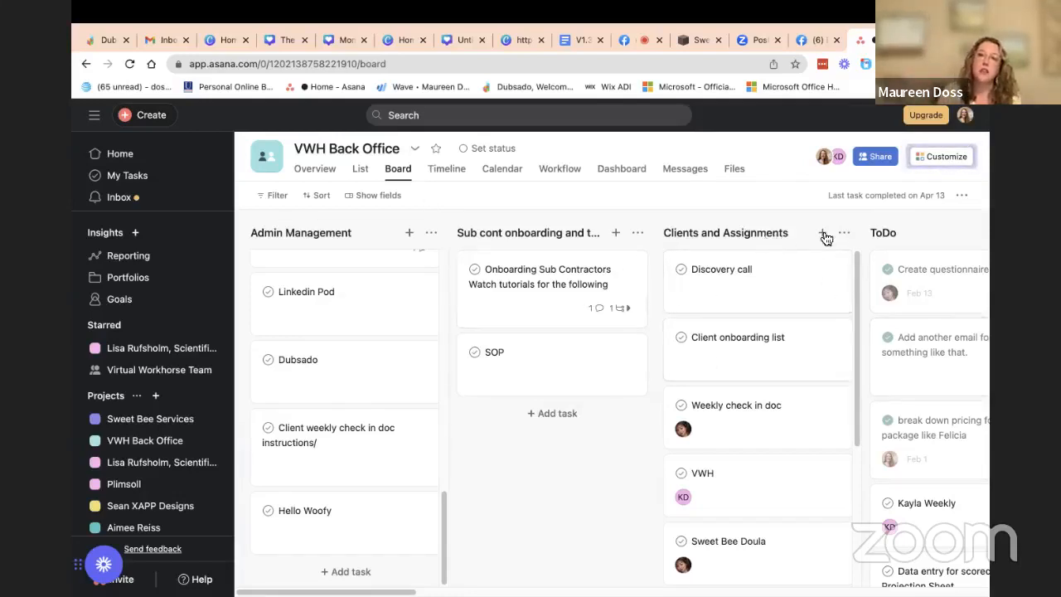
Mark the weekly task and the scorecard and Budget Projection Sheet data entry task in the ToDo column as complete.
scroll(817, 242, "right", 5)
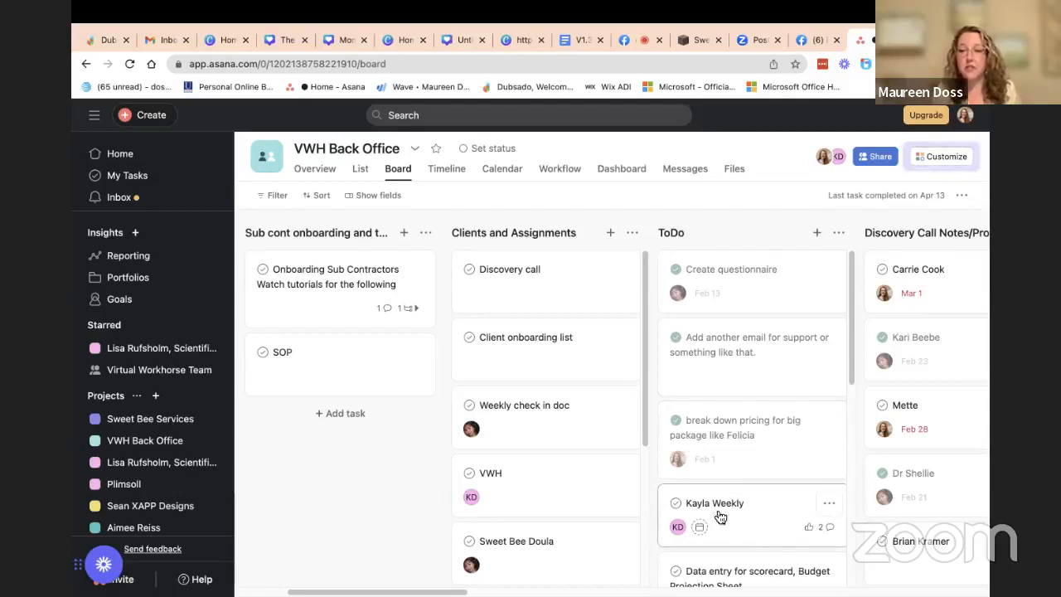
left_click(675, 504)
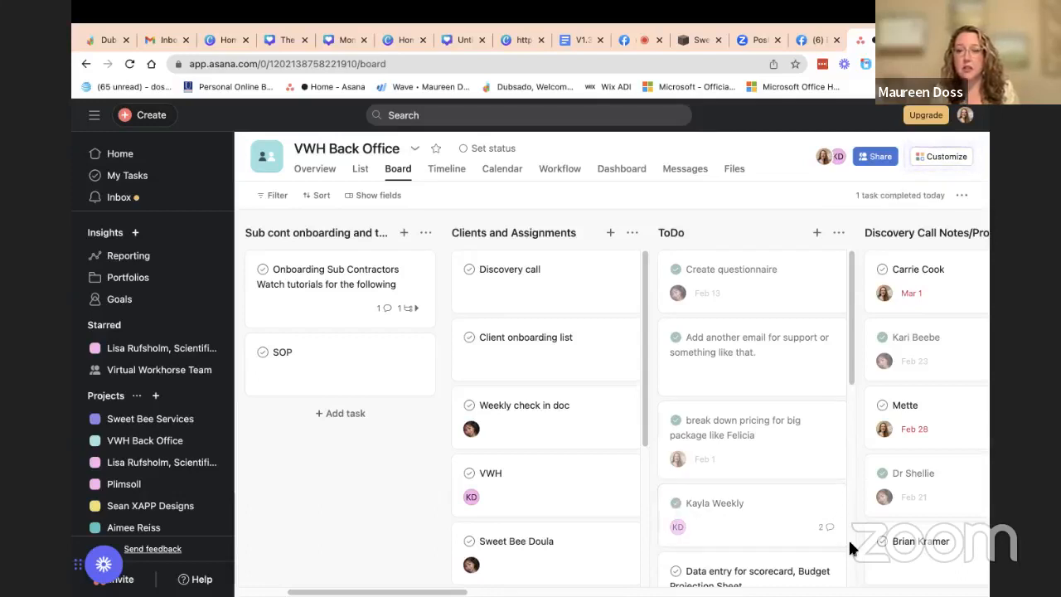
scroll(764, 518, "down", 1)
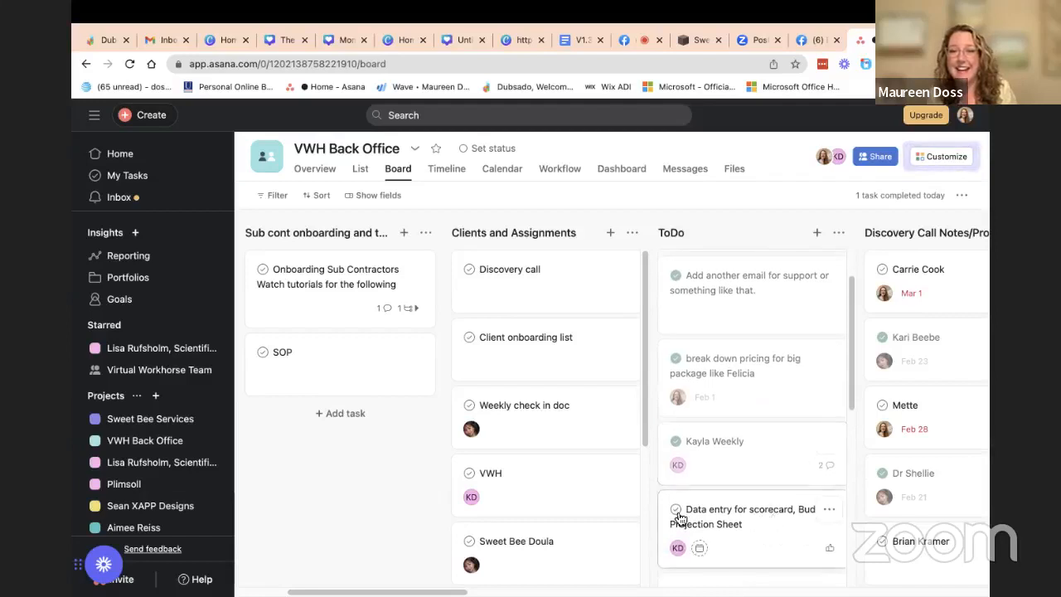
left_click(680, 513)
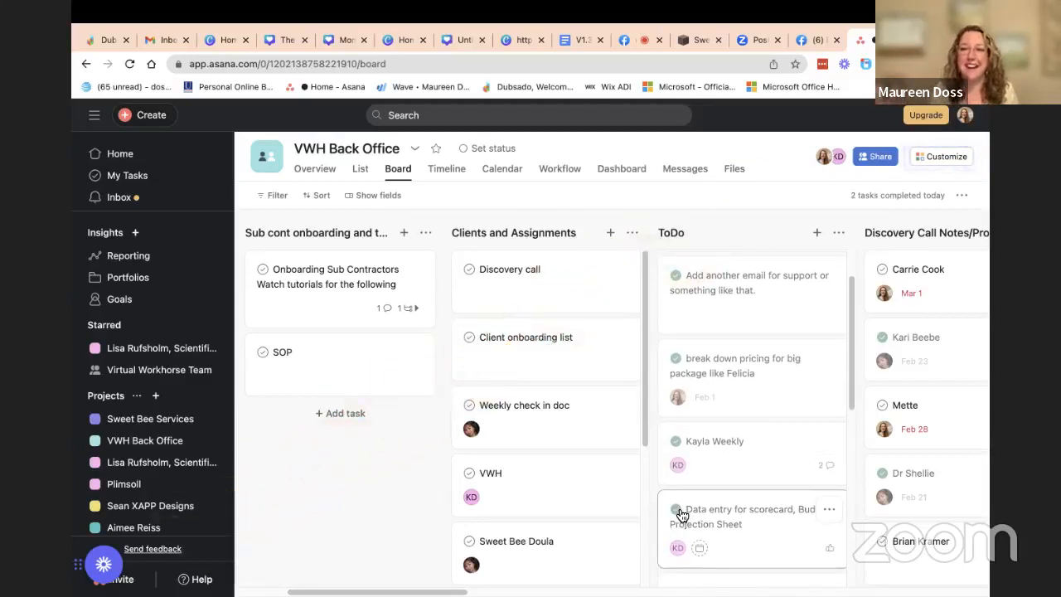
Mark the weekly task and the scorecard data entry task in the ToDo column as incomplete again.
left_click(674, 441)
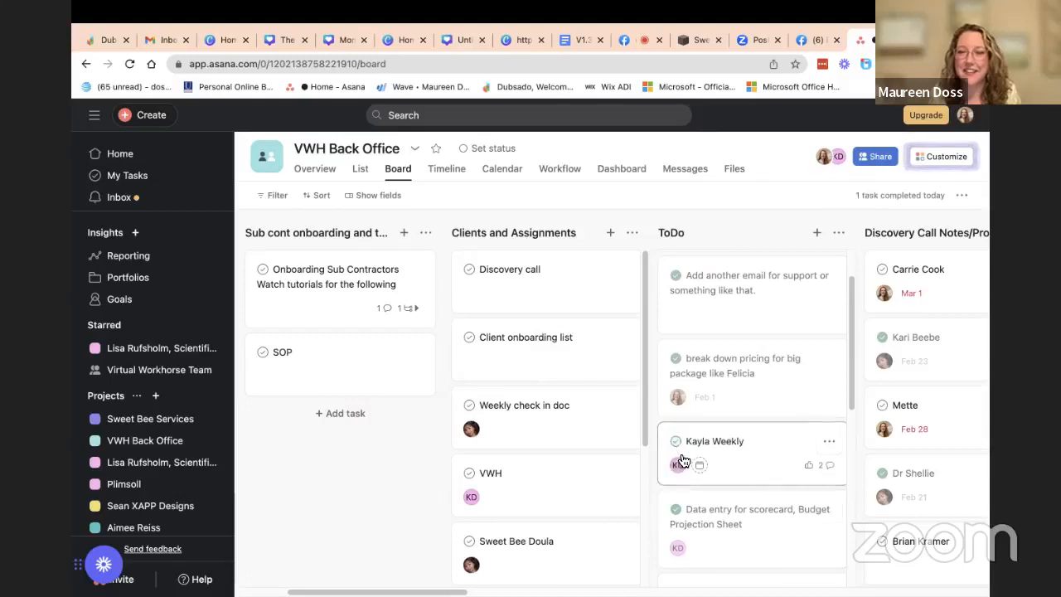
left_click(679, 516)
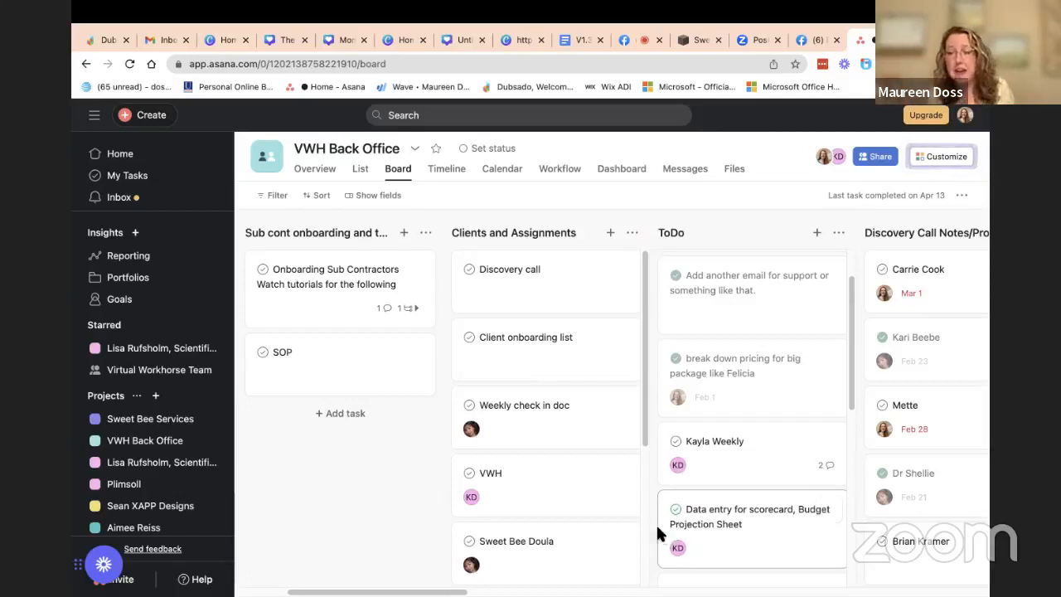
mouse_move(641, 580)
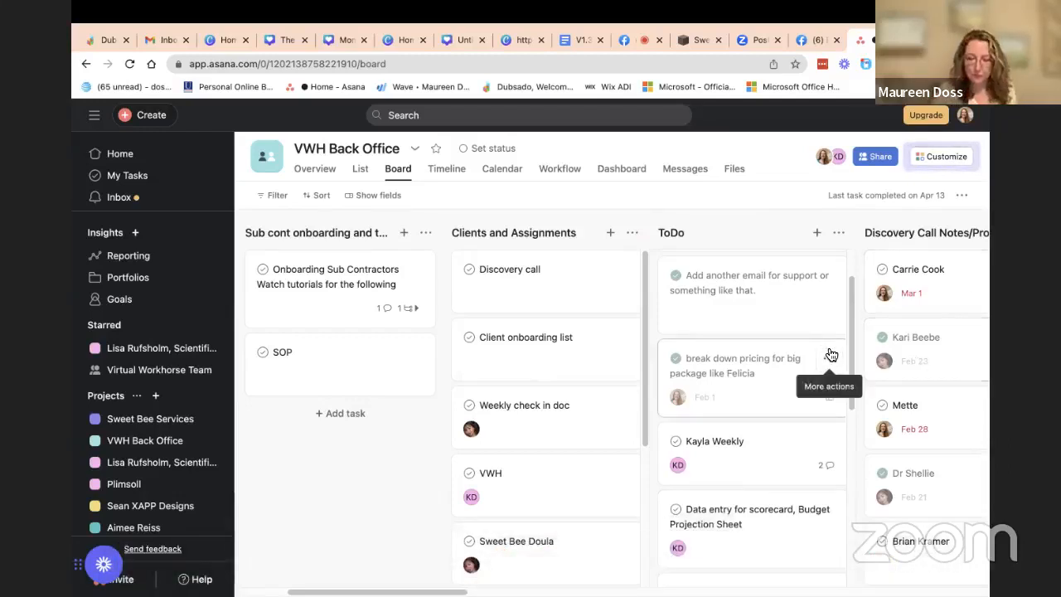
Examine the board's Discovery Call Notes, instructional info and Webinar Series columns and their task cards.
scroll(829, 355, "right", 8)
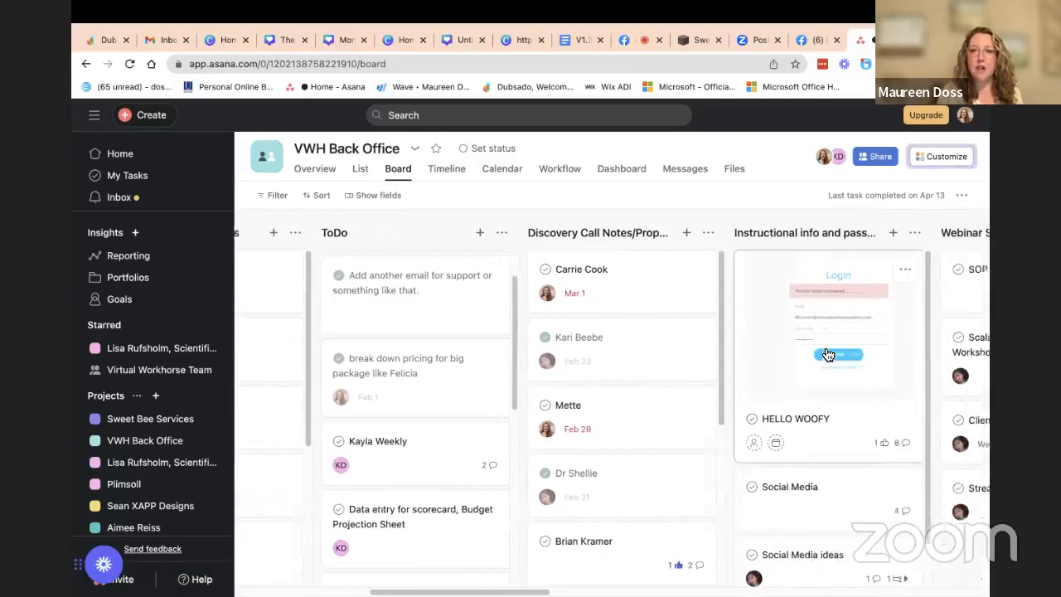
scroll(827, 355, "right", 2)
scroll(827, 355, "right", 3)
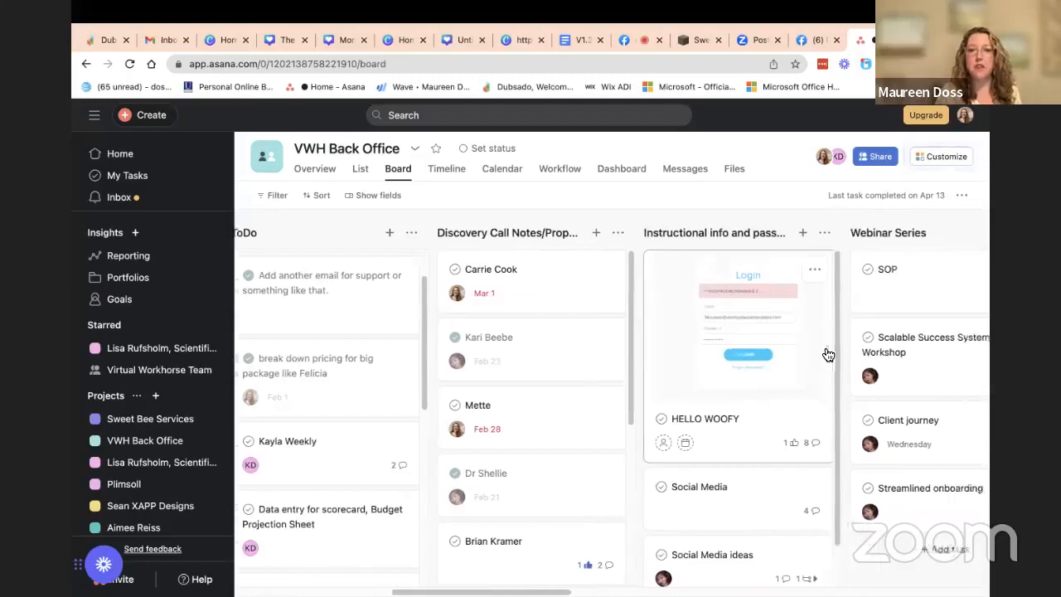
scroll(827, 355, "right", 1)
scroll(827, 355, "right", 2)
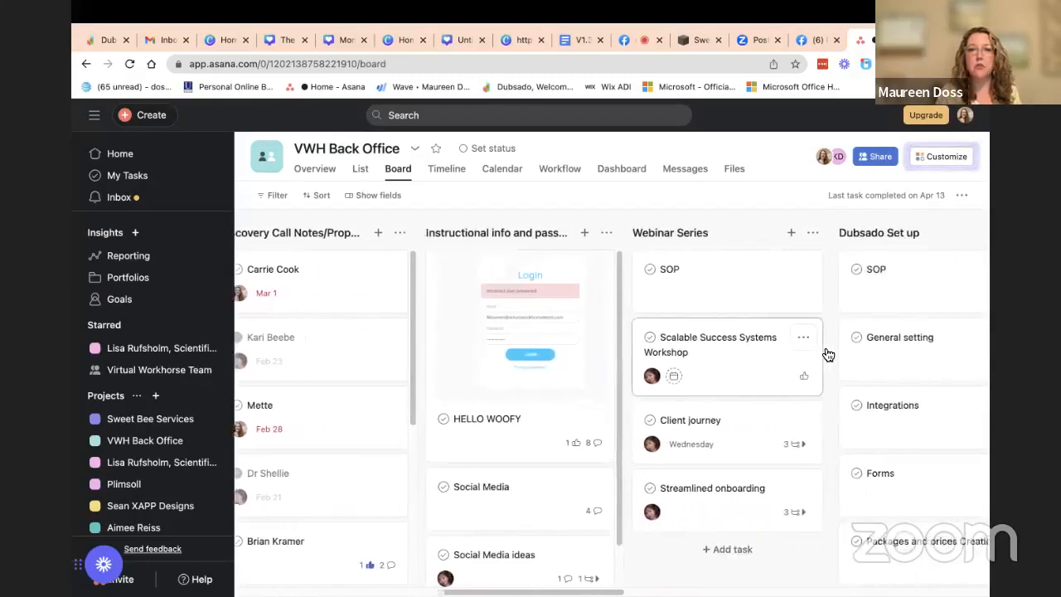
scroll(827, 355, "right", 3)
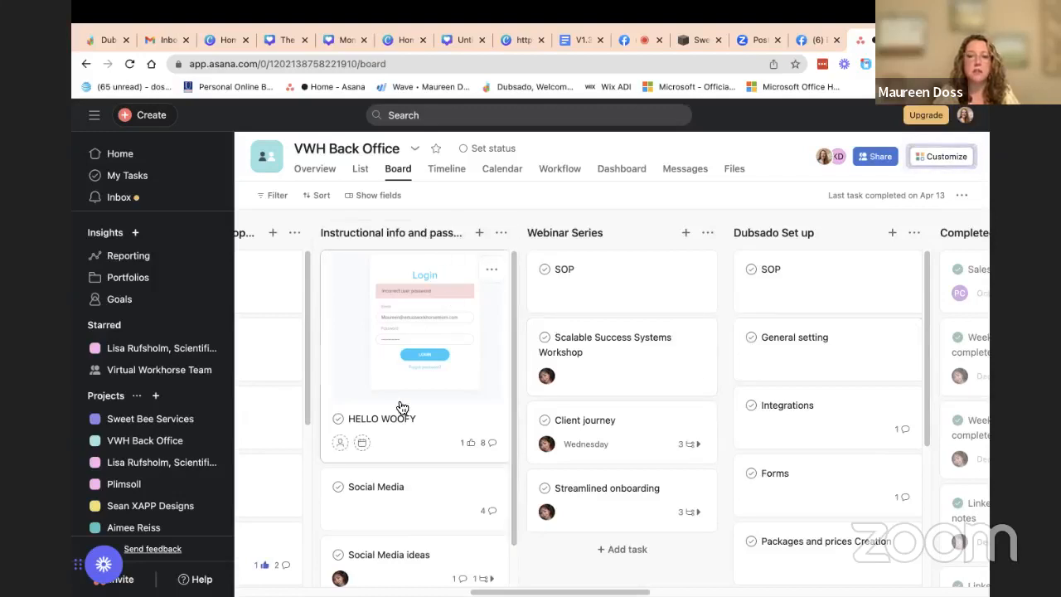
scroll(401, 406, "down", 1)
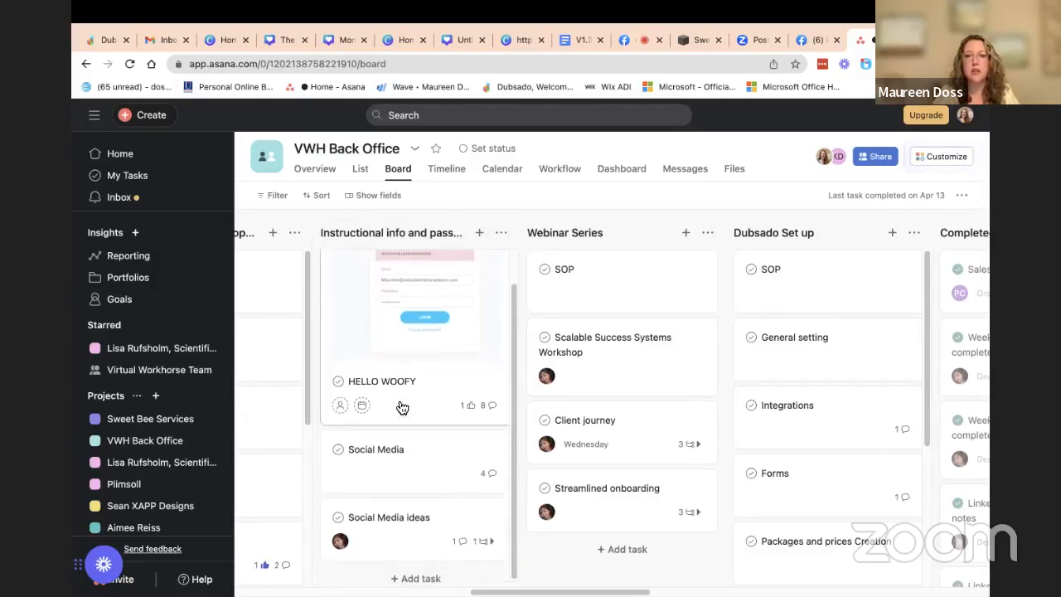
scroll(401, 407, "up", 1)
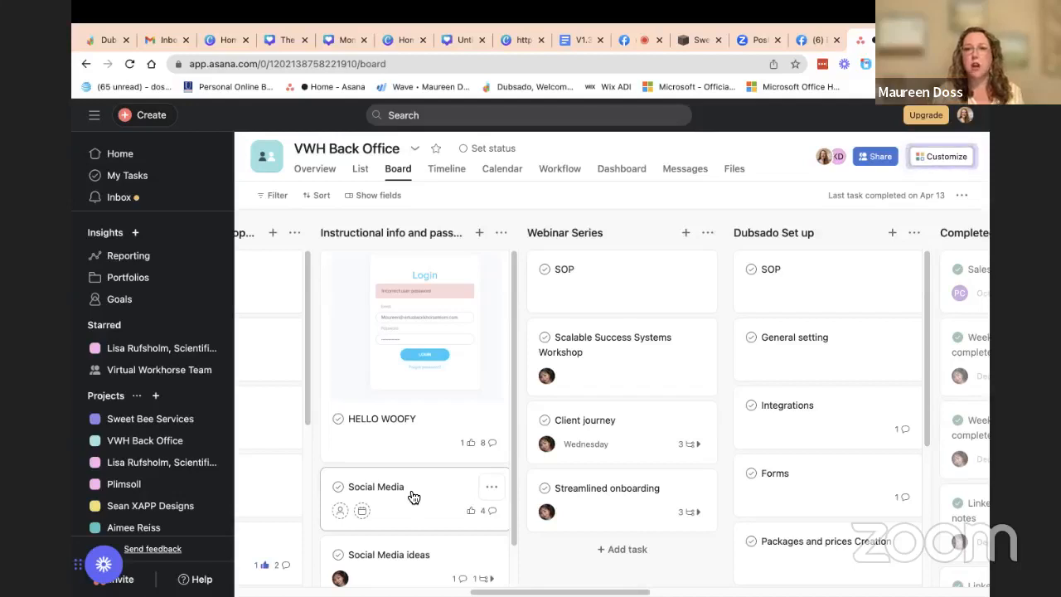
scroll(636, 379, "right", 2)
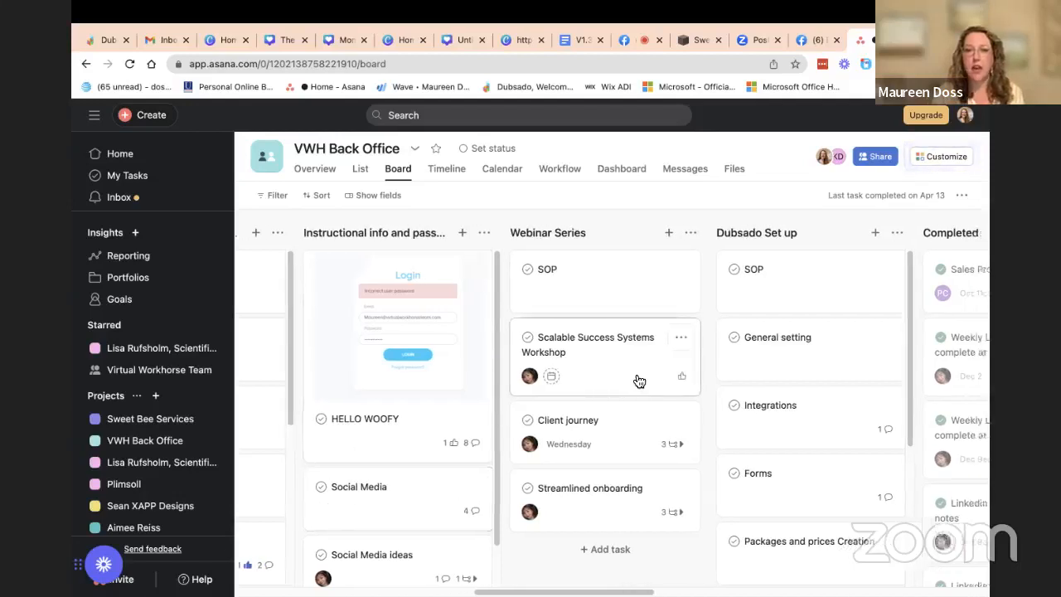
Review the setup tasks listed in the Dubsado Set up column, including integrations, forms, canned emails and workflows.
scroll(637, 377, "right", 5)
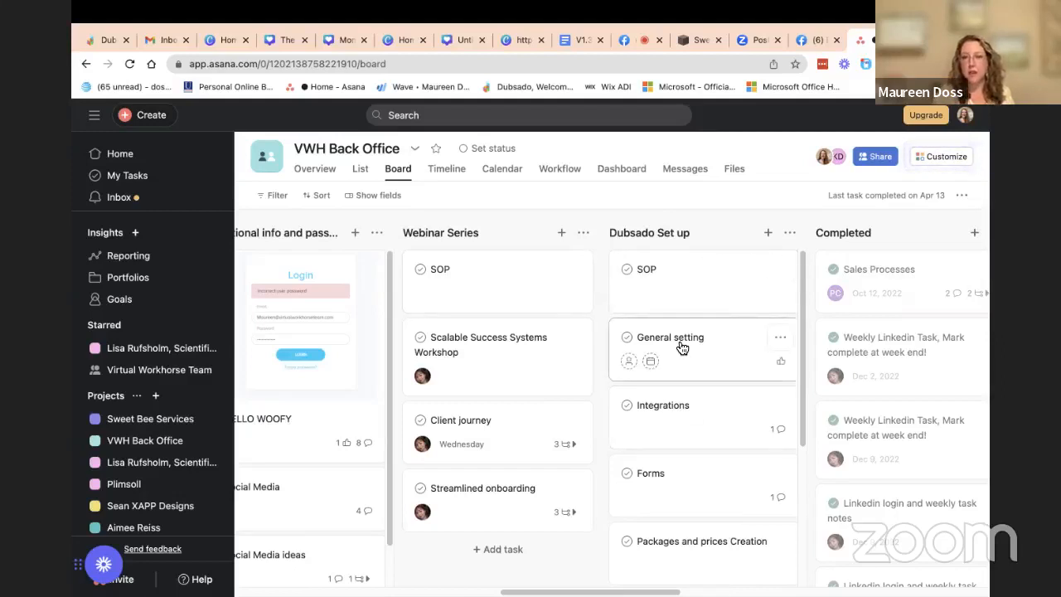
scroll(682, 348, "down", 1)
scroll(682, 347, "up", 1)
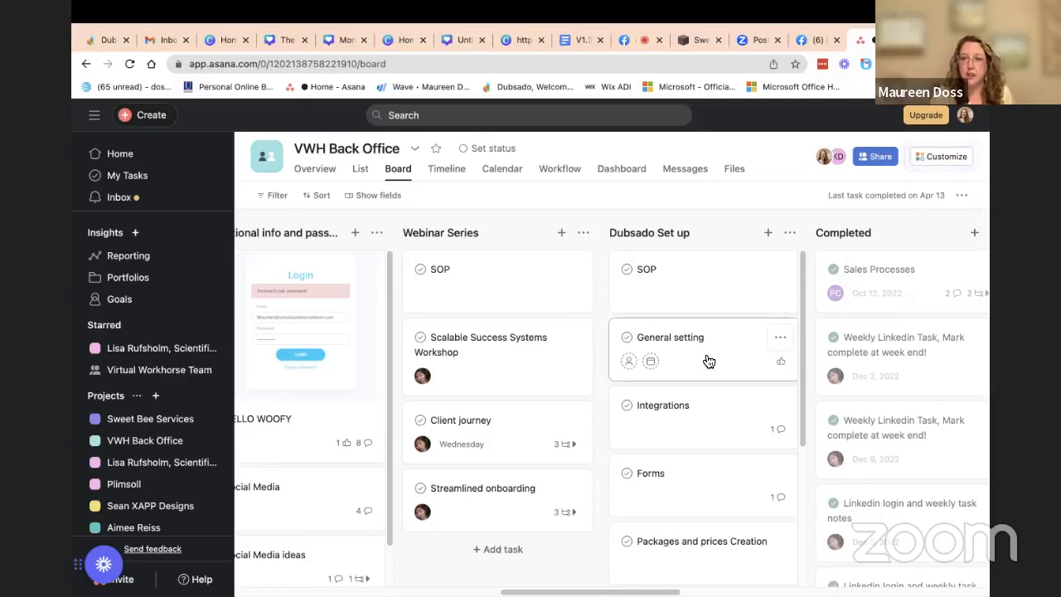
scroll(709, 360, "down", 3)
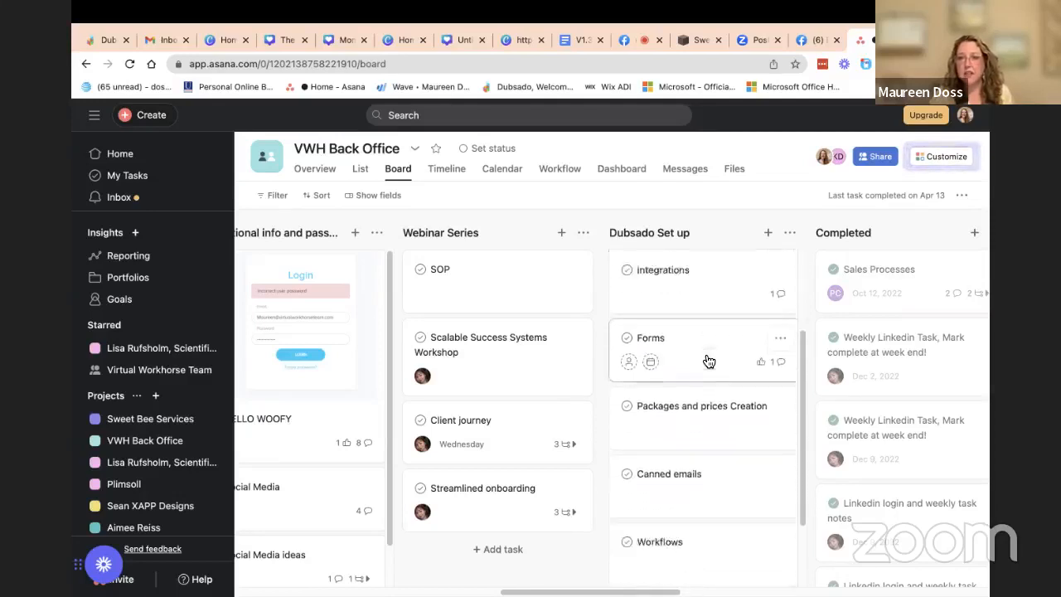
scroll(709, 360, "down", 2)
scroll(709, 361, "up", 5)
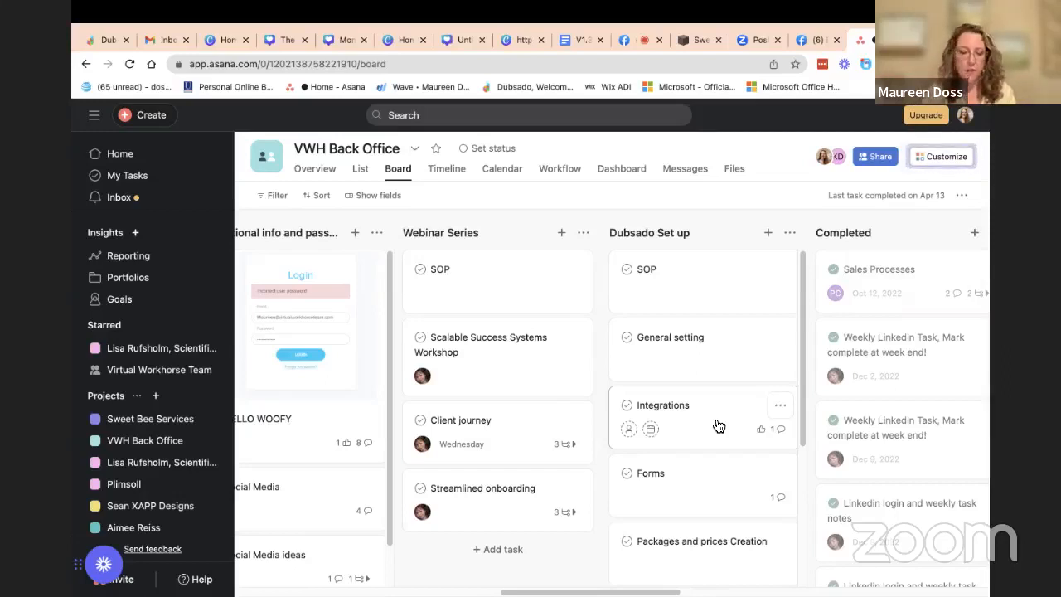
Look through the board's remaining columns, from Completed and Marketing to UNPLUGGED, Blogs and posts, and Dubs DIY.
scroll(719, 426, "right", 3)
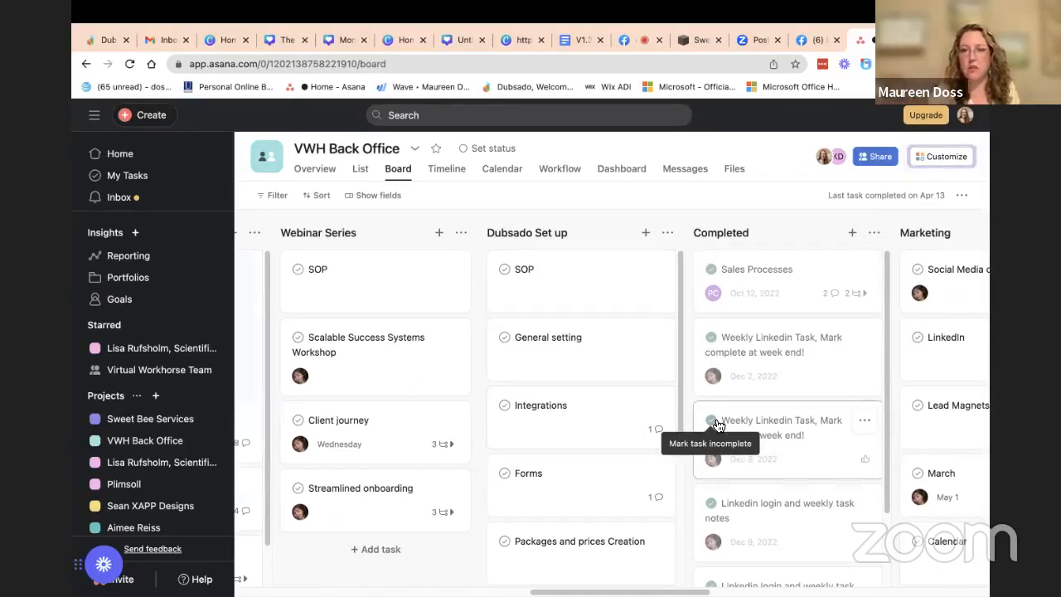
scroll(718, 426, "right", 6)
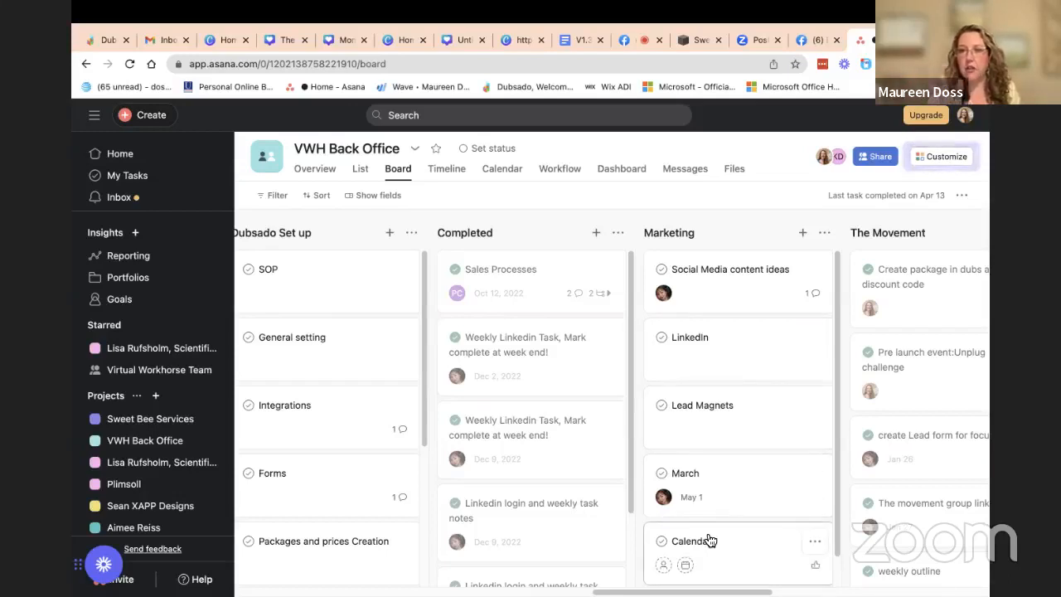
scroll(709, 540, "right", 5)
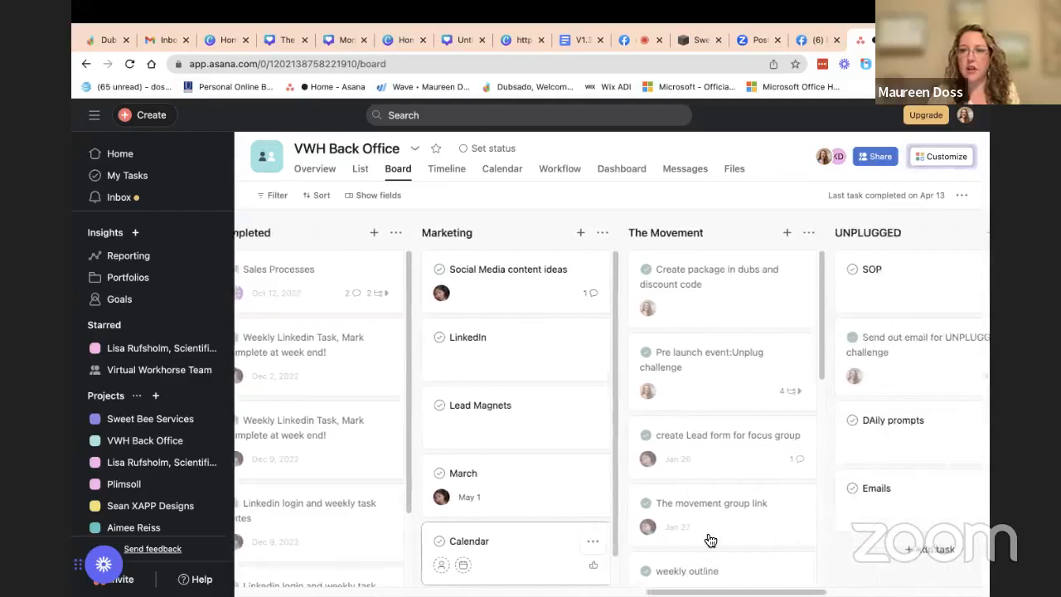
scroll(710, 540, "right", 12)
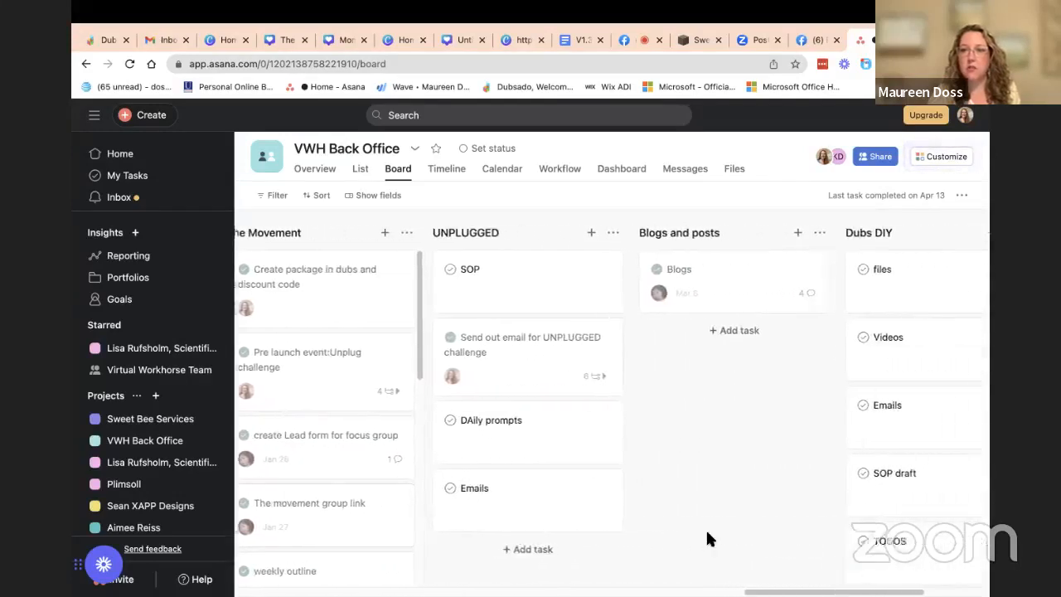
Return to The Movement column and review its launch and focus group tasks.
scroll(707, 539, "left", 9)
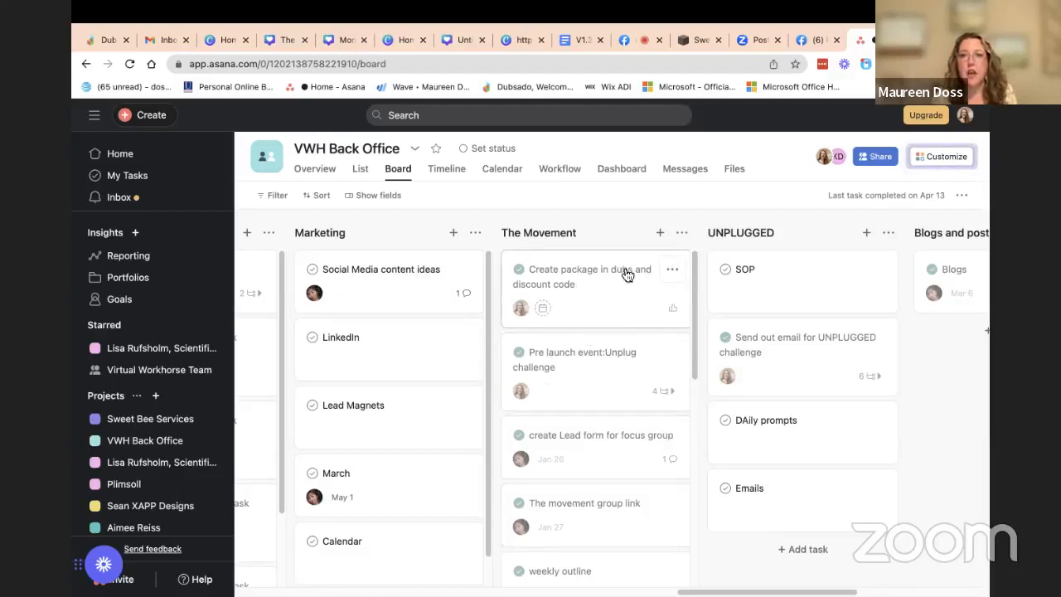
scroll(584, 378, "down", 1)
scroll(582, 376, "down", 4)
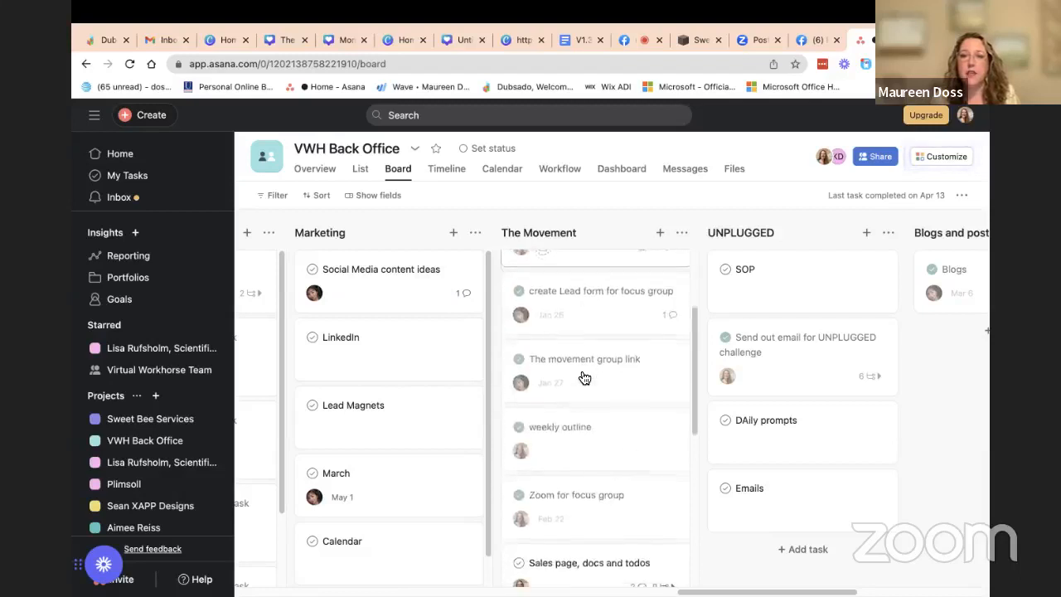
scroll(581, 376, "up", 3)
scroll(579, 366, "up", 2)
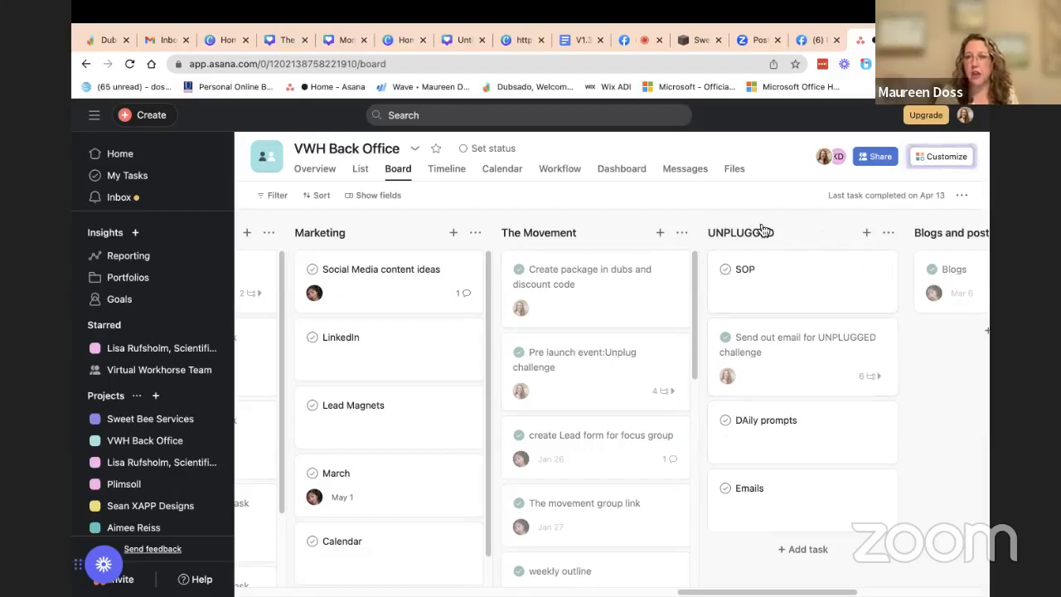
scroll(607, 472, "down", 2)
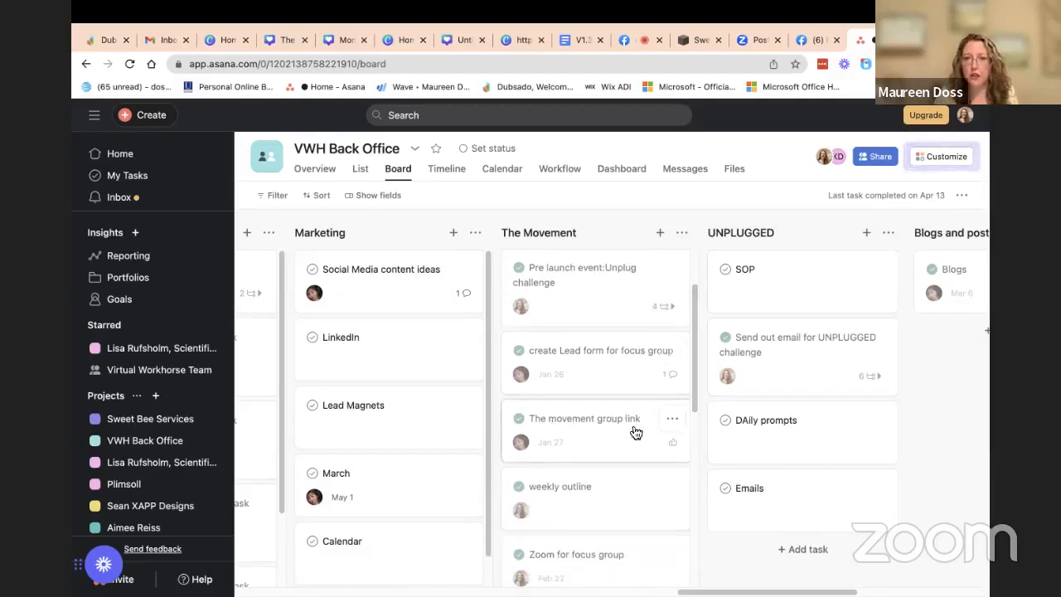
Review the remaining tasks in The Movement column, from the group link and weekly outline through promo copy, Dubsado info and Events.
scroll(642, 431, "down", 2)
scroll(642, 432, "down", 2)
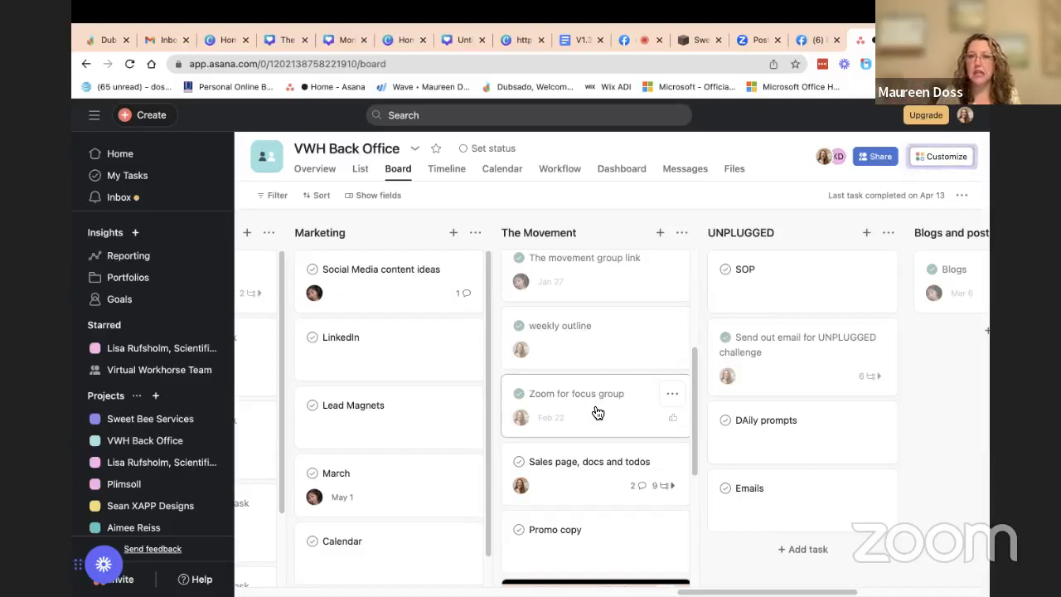
scroll(604, 472, "down", 1)
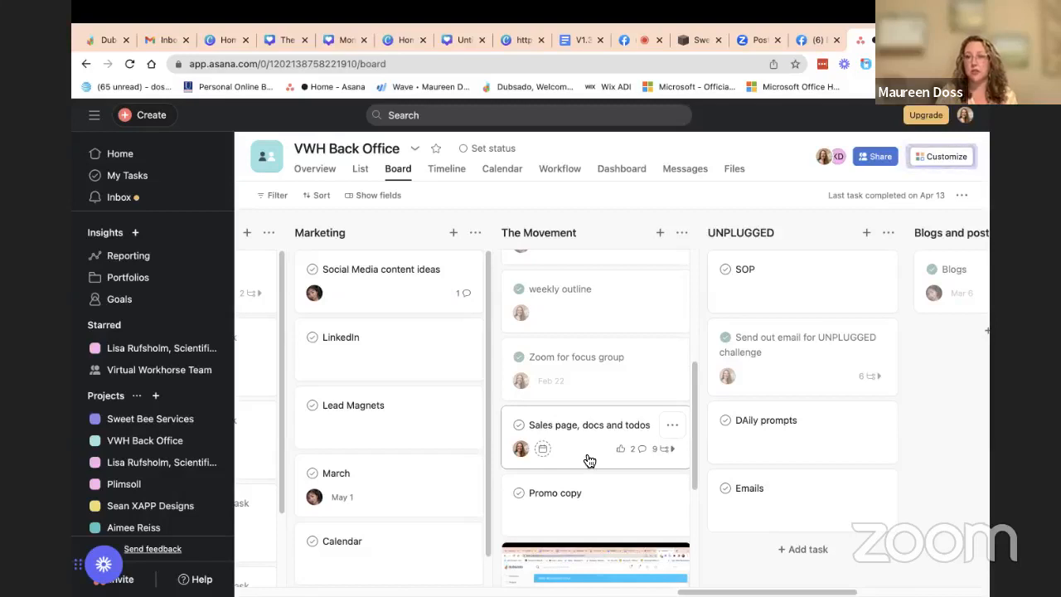
scroll(623, 523, "down", 1)
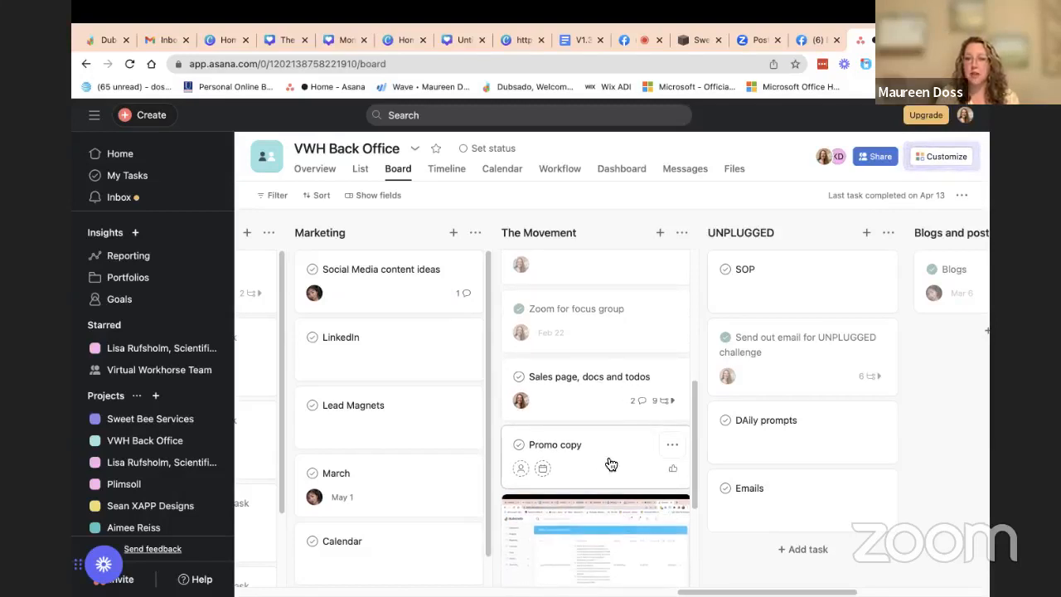
scroll(610, 463, "down", 2)
scroll(609, 463, "down", 1)
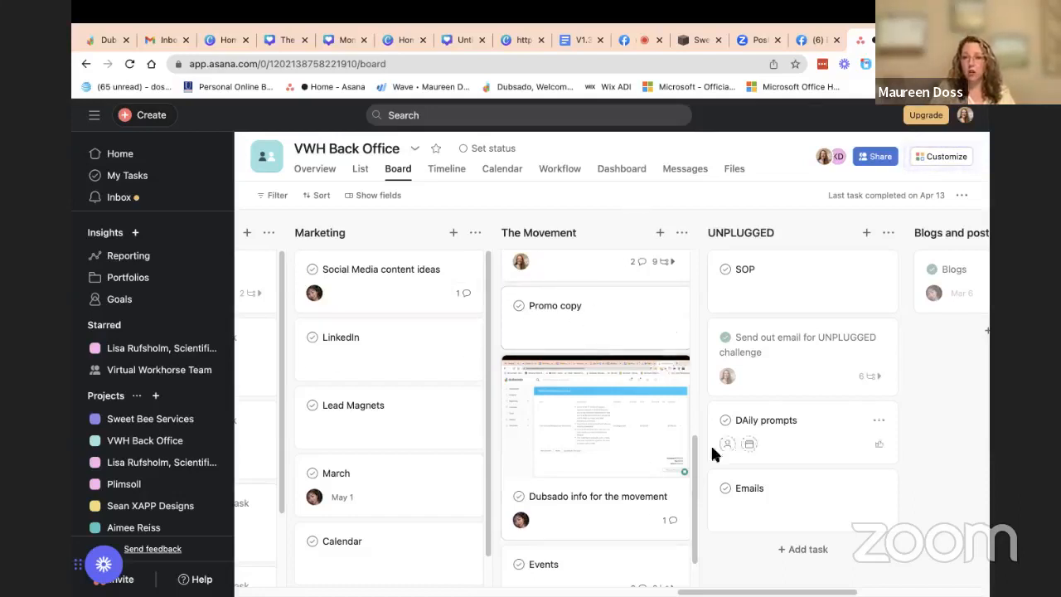
scroll(624, 448, "down", 2)
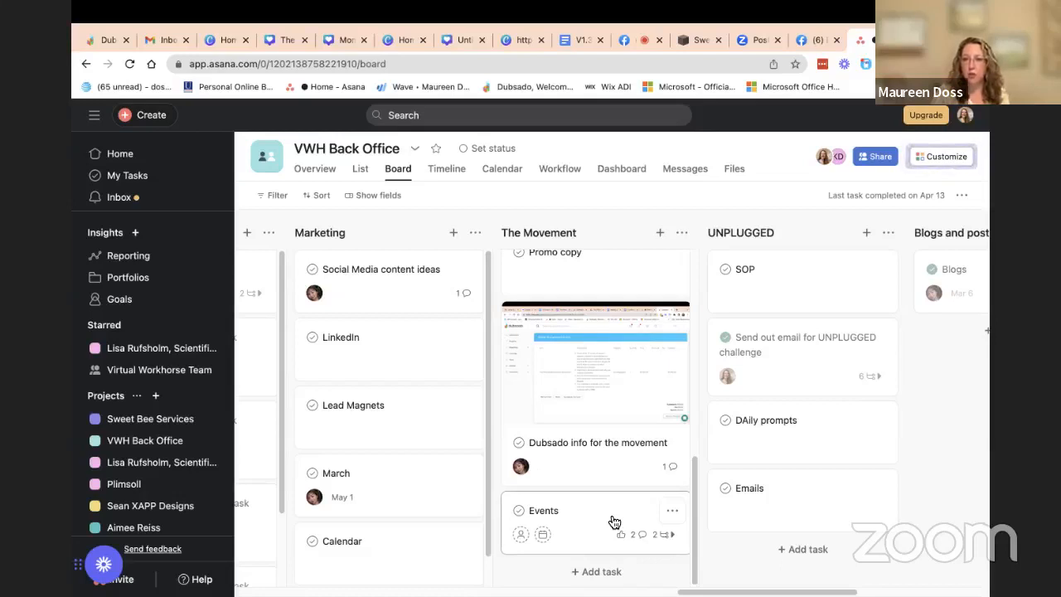
scroll(578, 437, "up", 5)
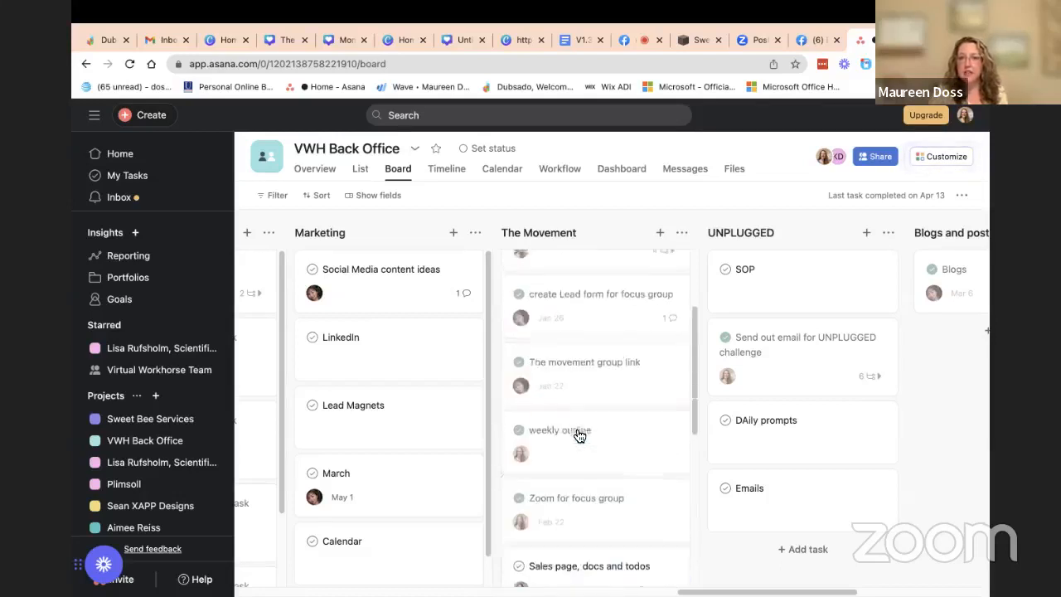
scroll(578, 438, "up", 2)
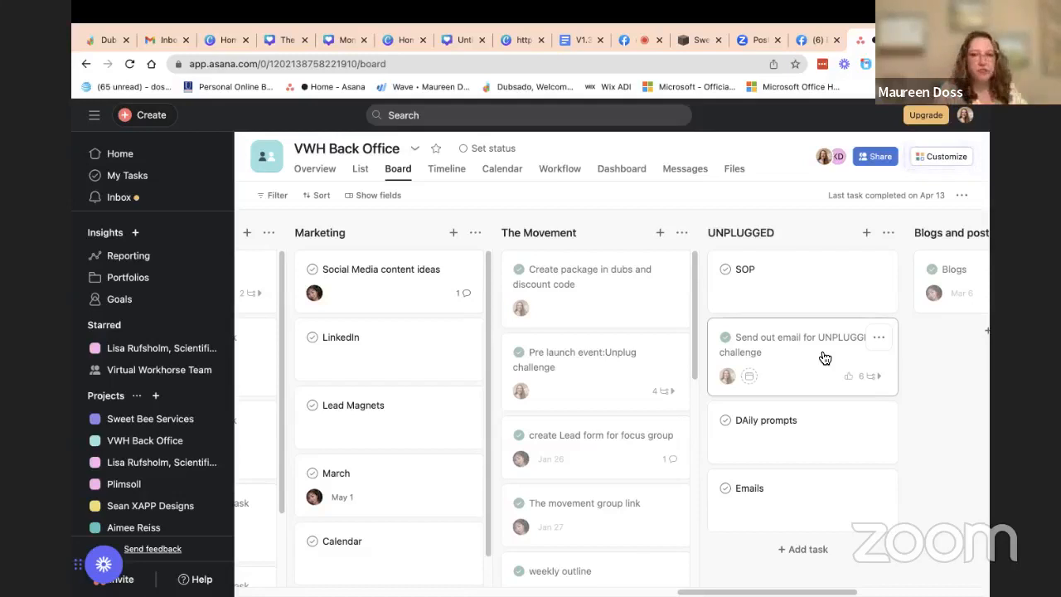
Look through the UNPLUGGED, Blogs and posts, and Dubs DIY columns, including the files, Videos, Emails, SOP draft and TODOS tasks.
scroll(824, 358, "right", 5)
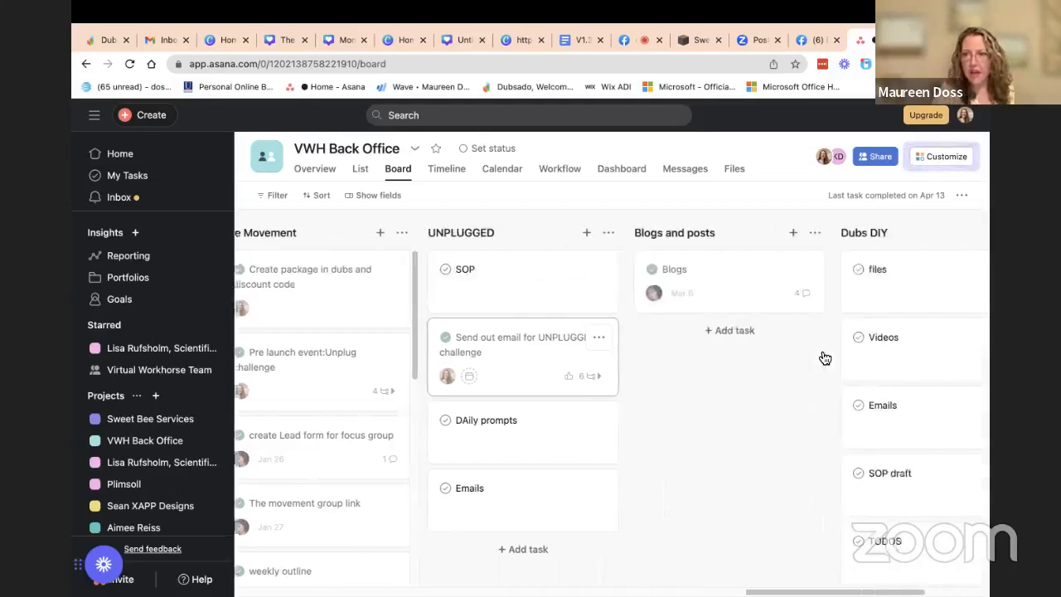
scroll(825, 358, "right", 2)
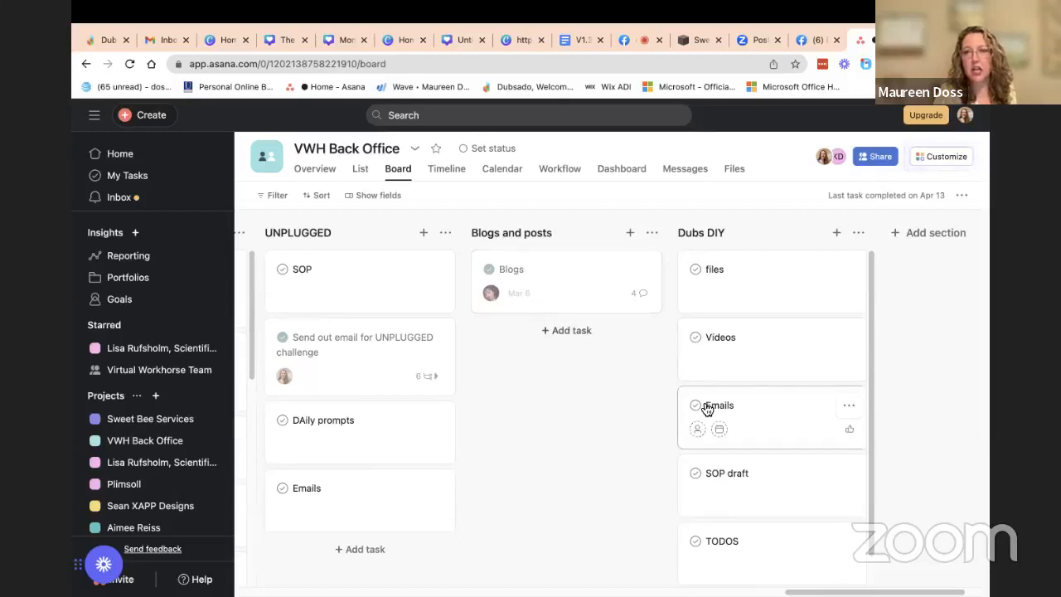
scroll(831, 377, "right", 2)
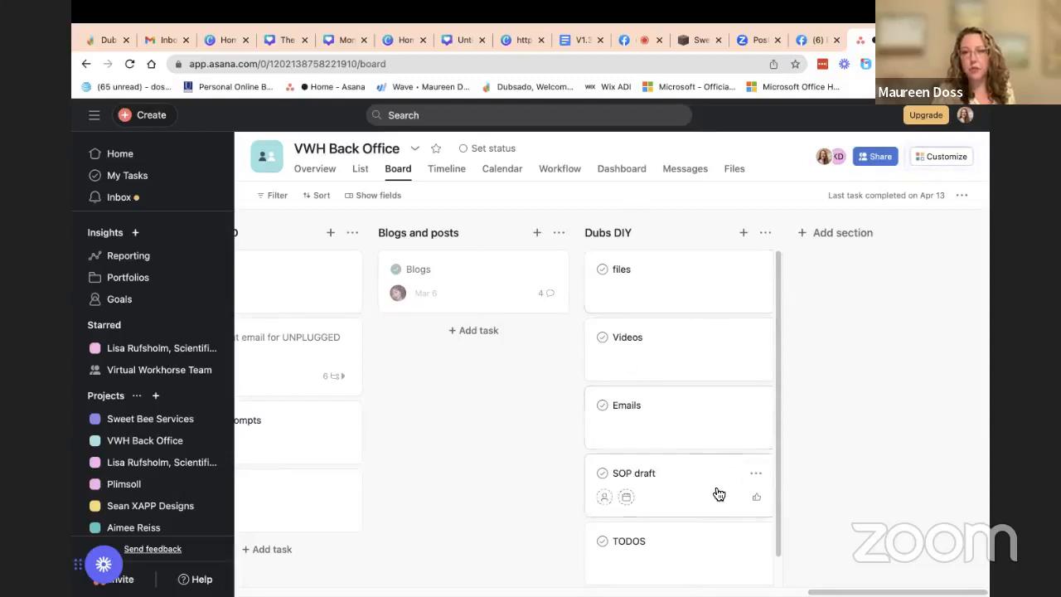
scroll(718, 494, "down", 1)
scroll(719, 495, "up", 1)
scroll(719, 495, "down", 1)
scroll(719, 495, "up", 1)
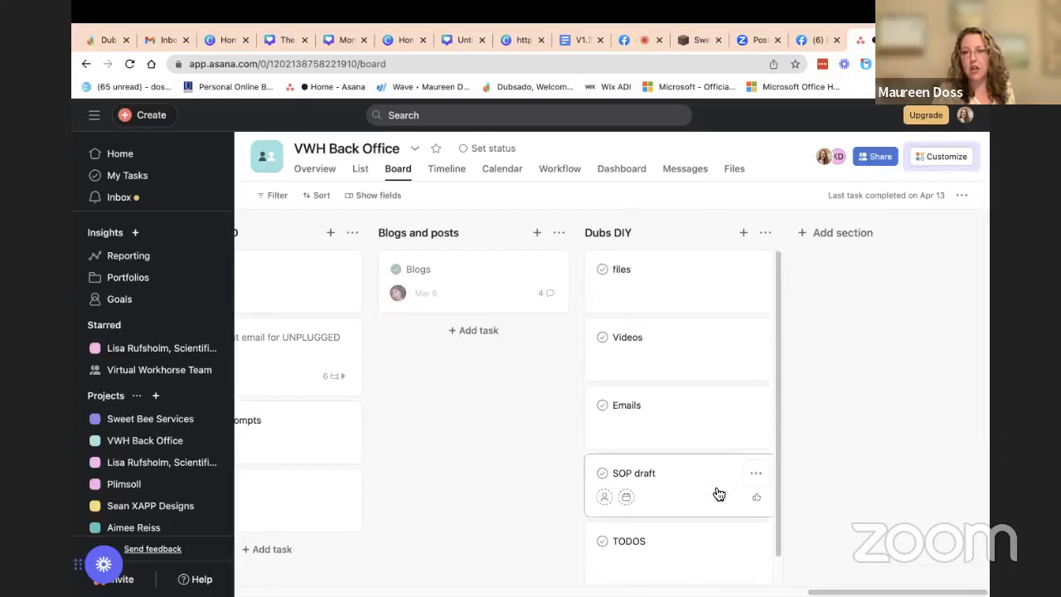
scroll(719, 494, "down", 1)
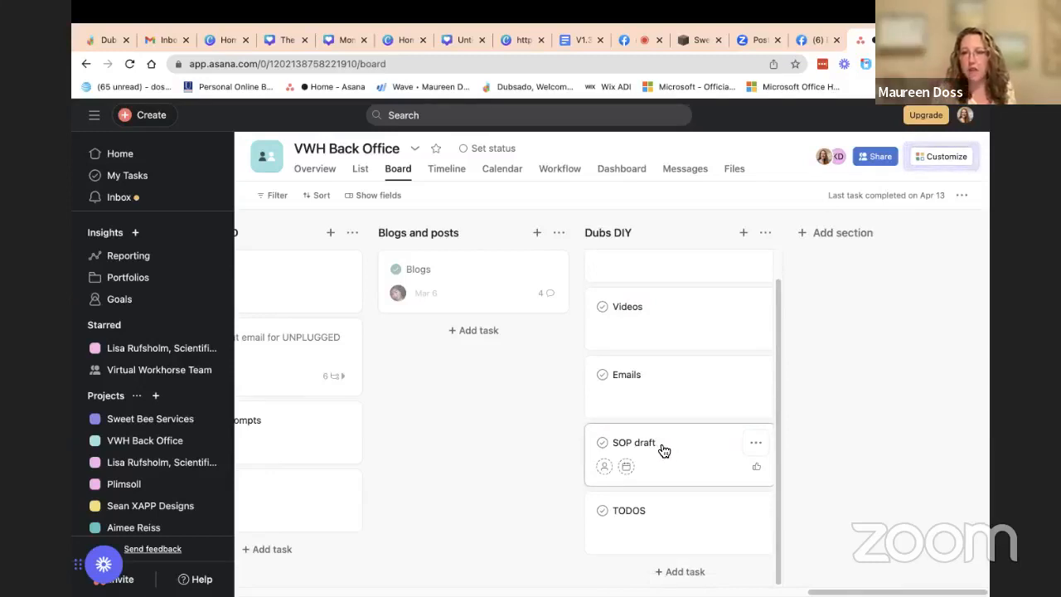
Add a new section named "Beta Course" after the Dubs DIY column.
left_click(861, 233)
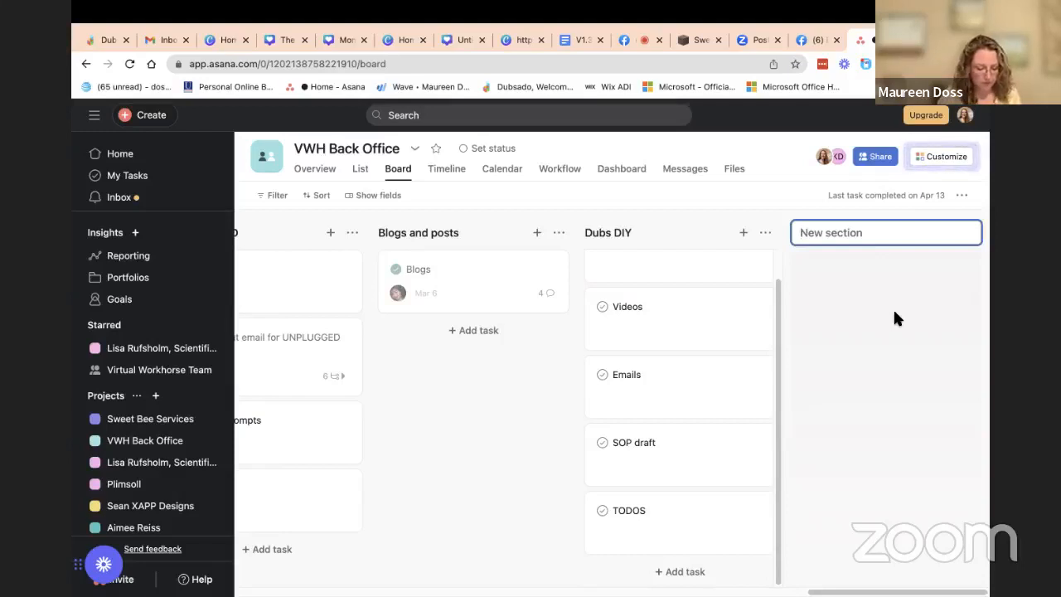
type("Course")
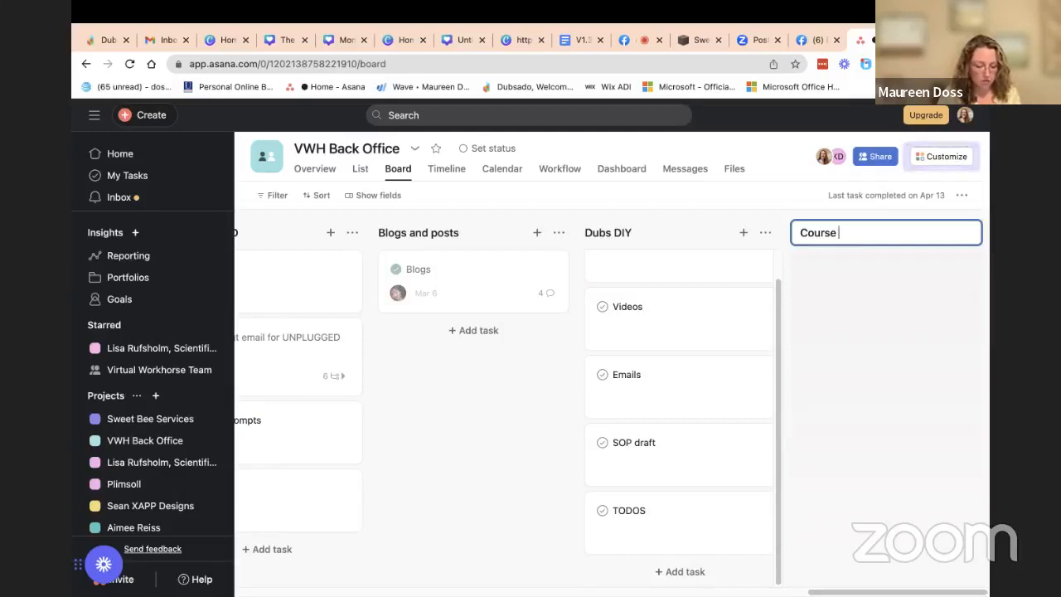
key("BackSpace")
key("BackSpace")
key("BackSpace")
key("BackSpace")
key("BackSpace")
key("BackSpace")
key("BackSpace")
type("B")
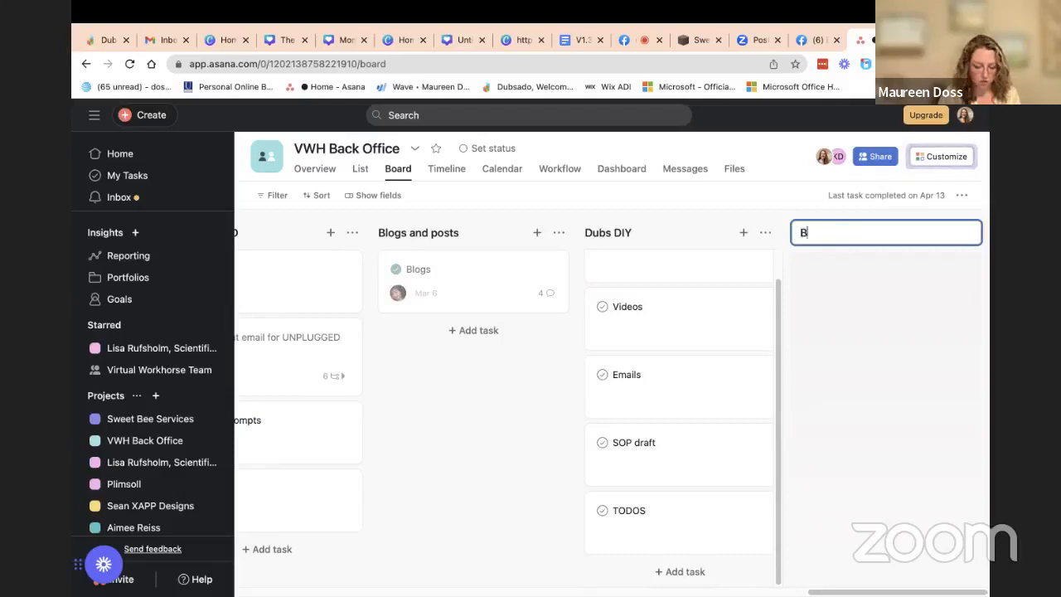
type("eat")
key("BackSpace")
key("BackSpace")
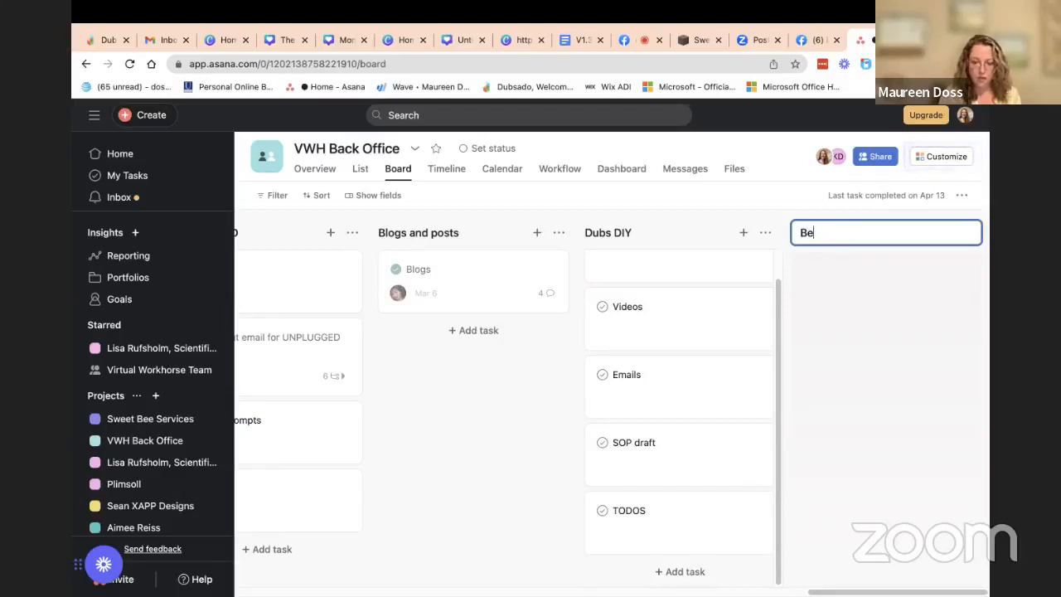
type("ta C")
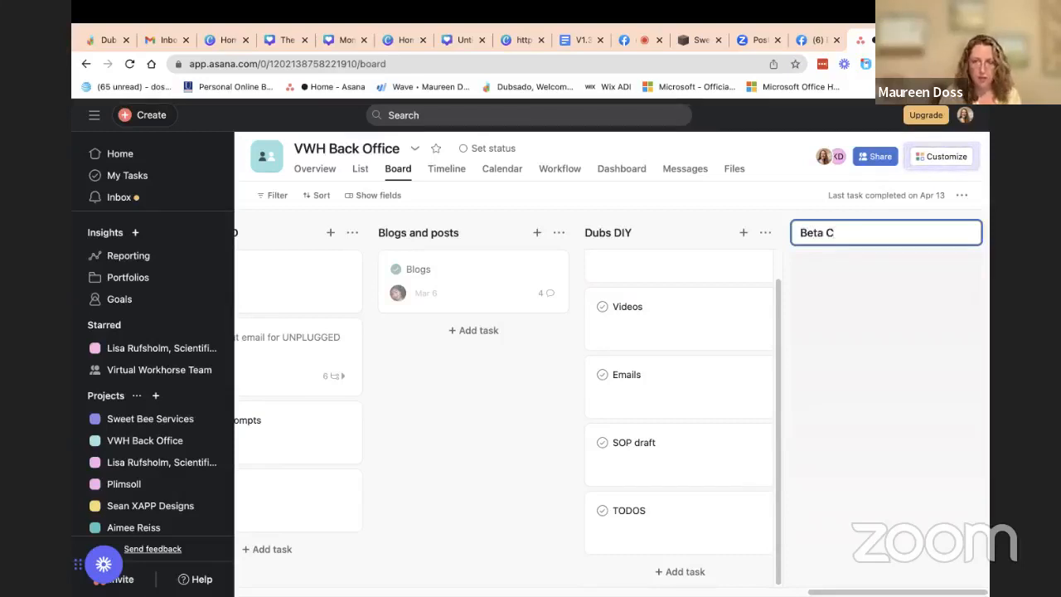
type("ourse")
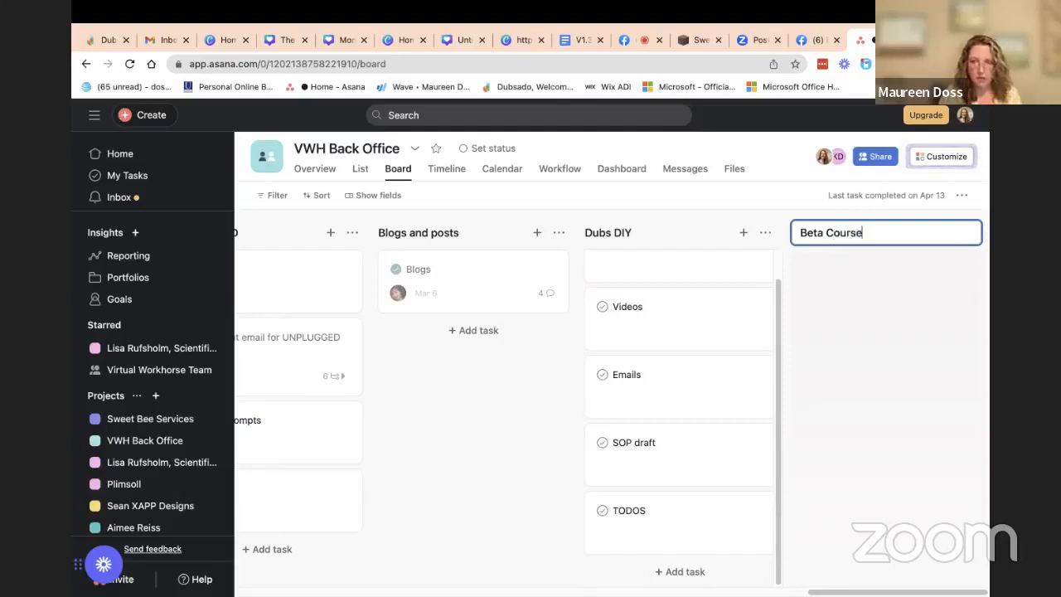
key("Return")
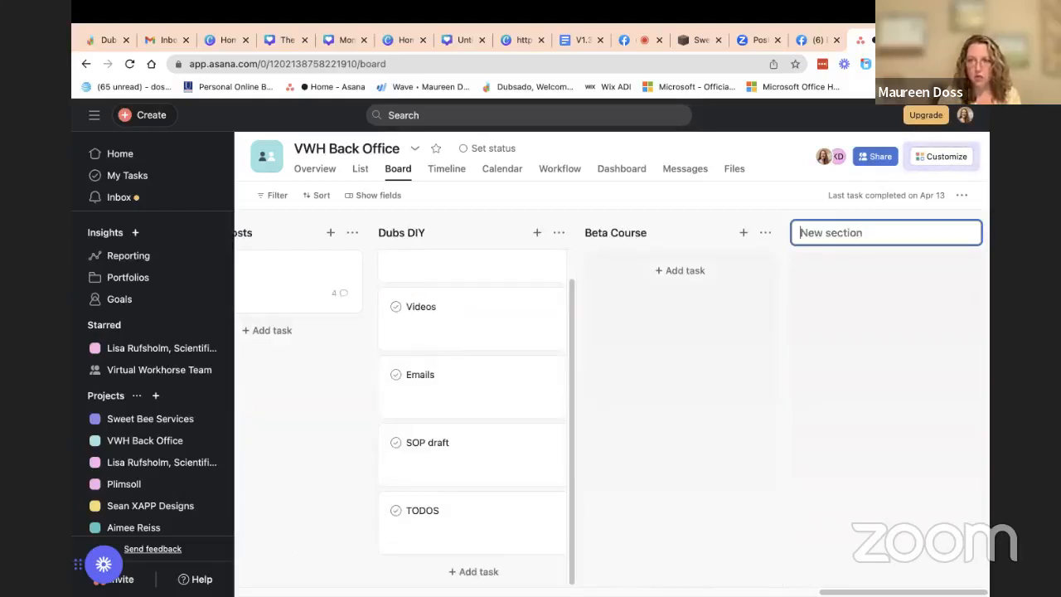
Add tasks named "Sop", "Docs" and "Emails" to the Beta Course section.
left_click(685, 271)
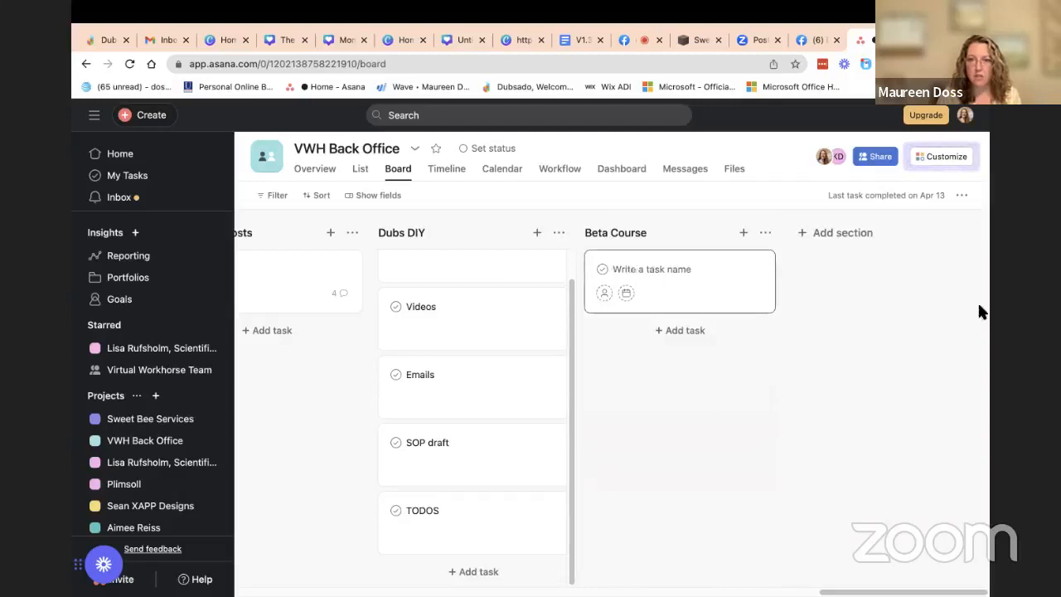
type("Sop")
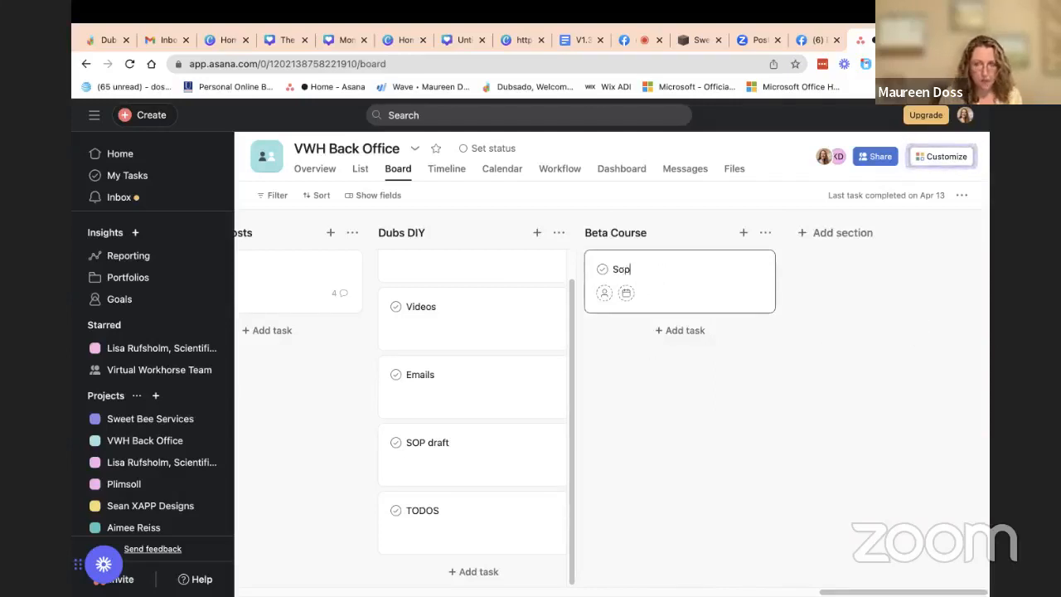
left_click(711, 339)
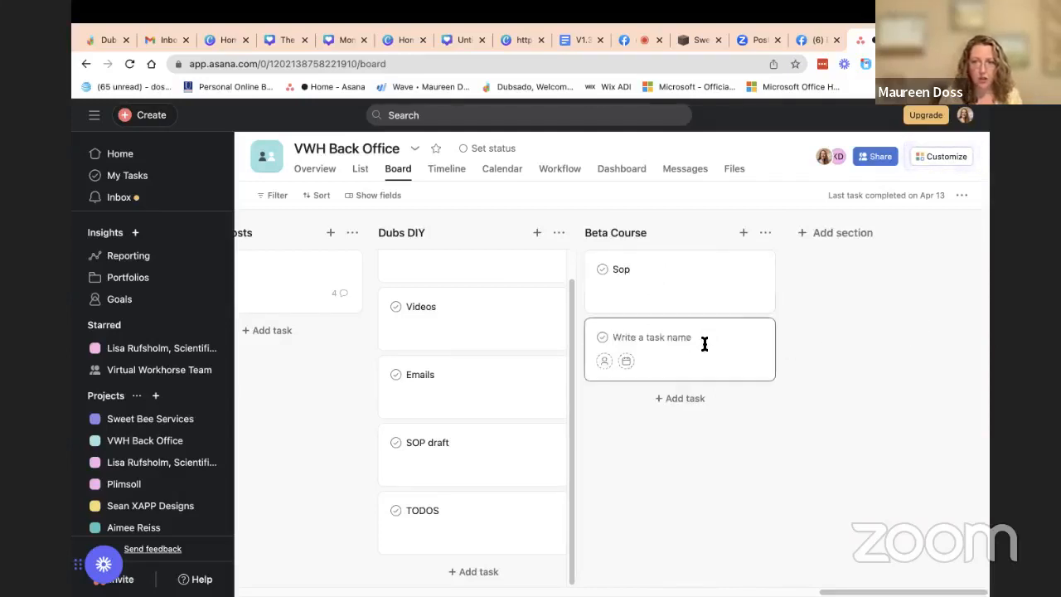
left_click(689, 342)
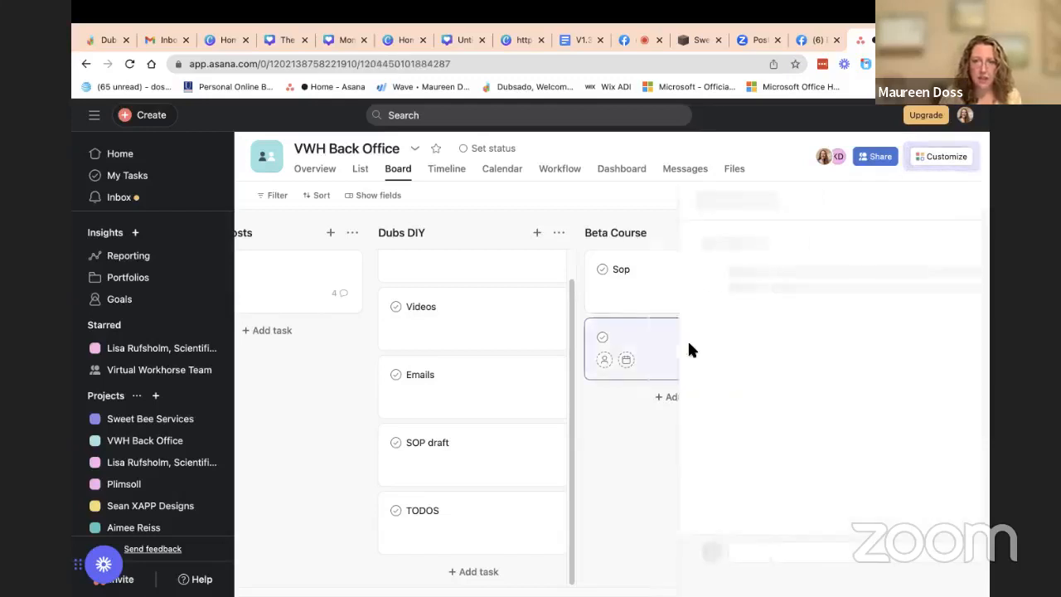
left_click(542, 233)
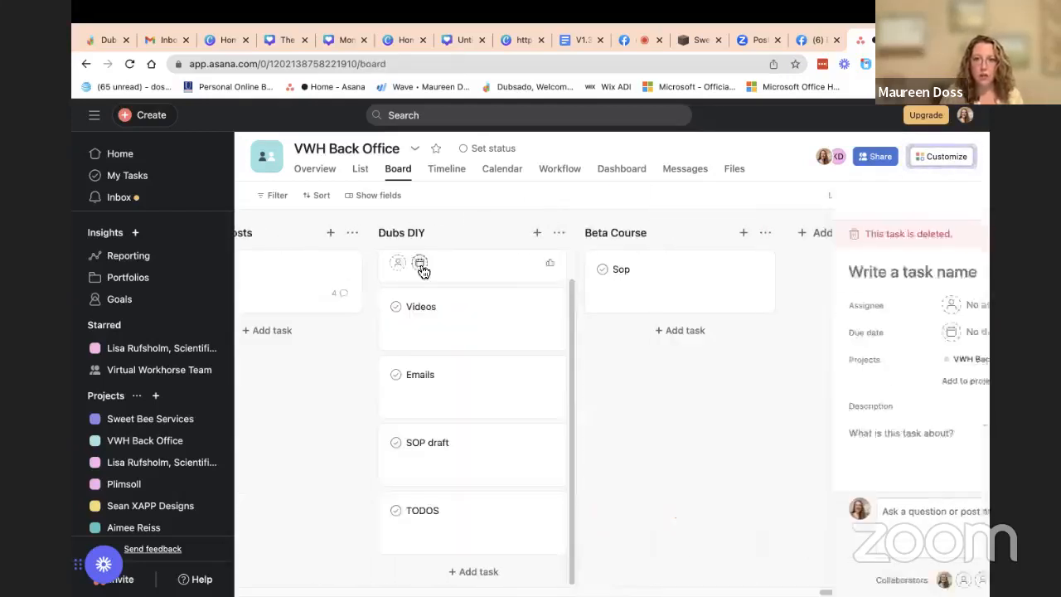
left_click(673, 335)
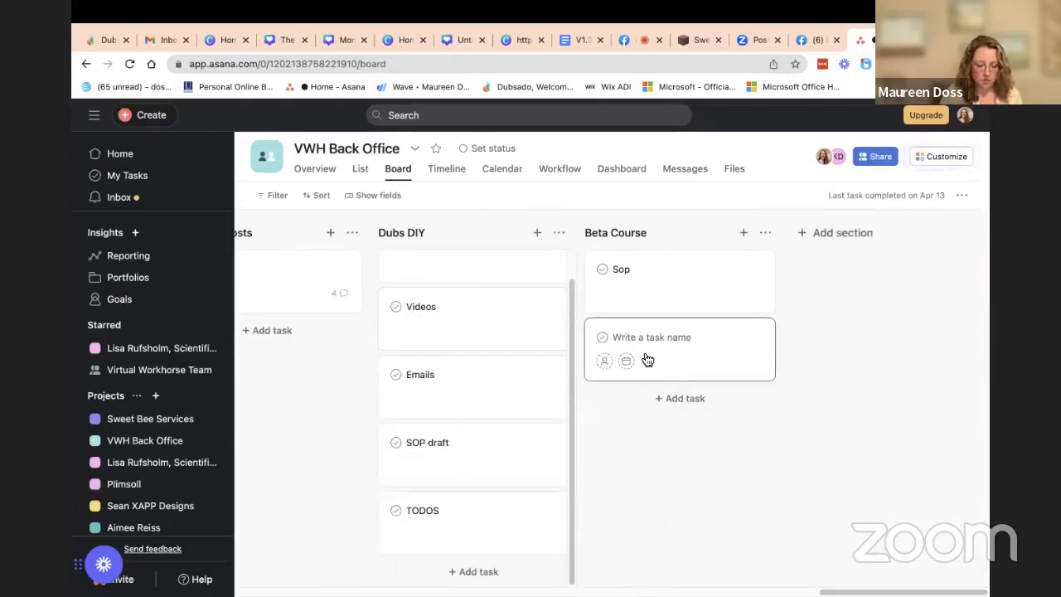
type("Docs")
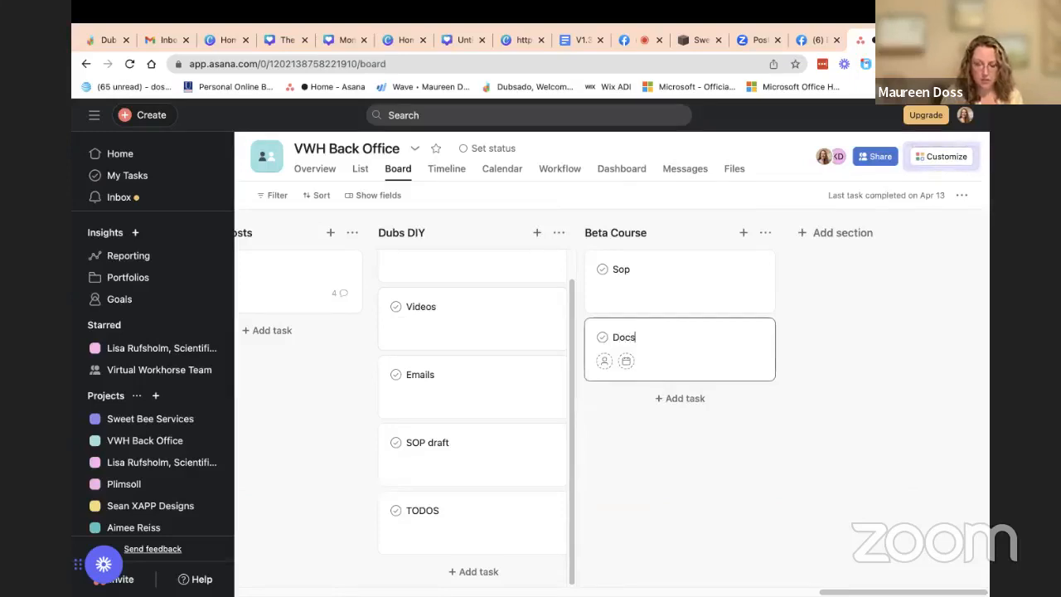
left_click(681, 402)
type("Emails")
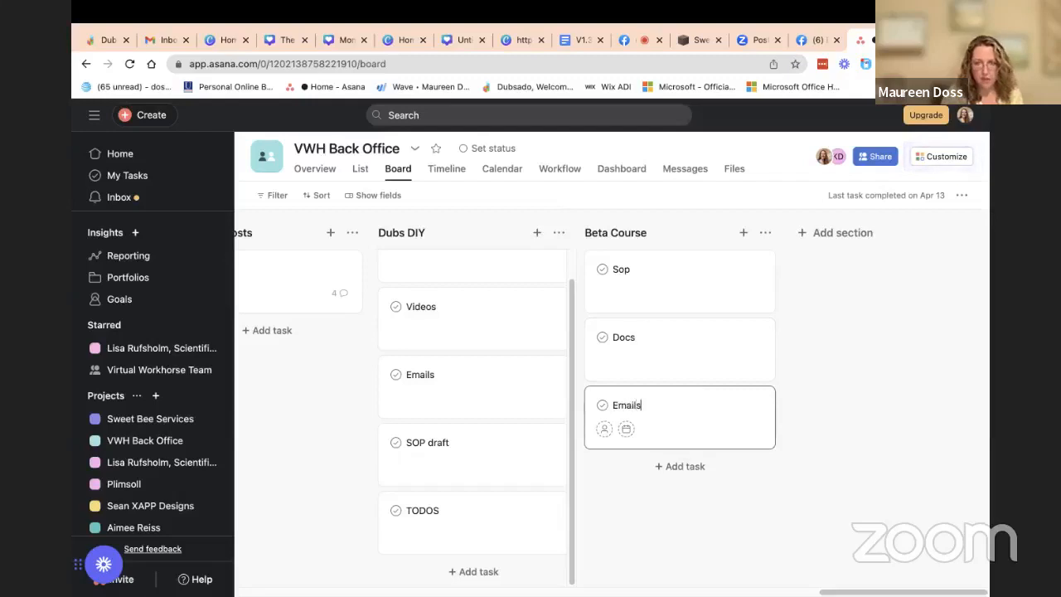
Add a task named "Videos" below Emails in the Beta Course section.
left_click(683, 466)
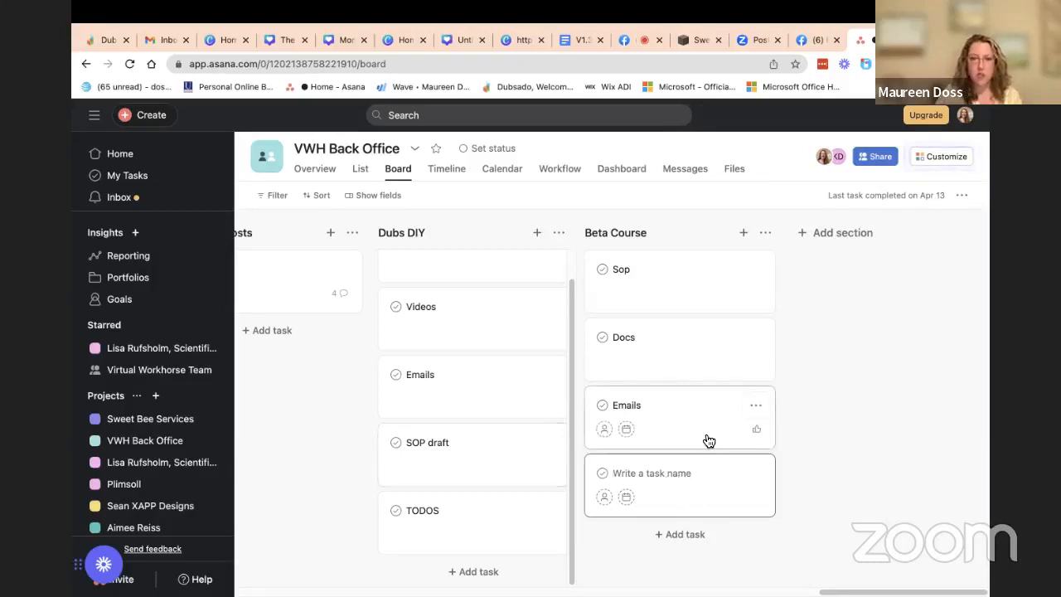
scroll(706, 440, "left", 5)
scroll(709, 440, "left", 3)
scroll(709, 441, "right", 8)
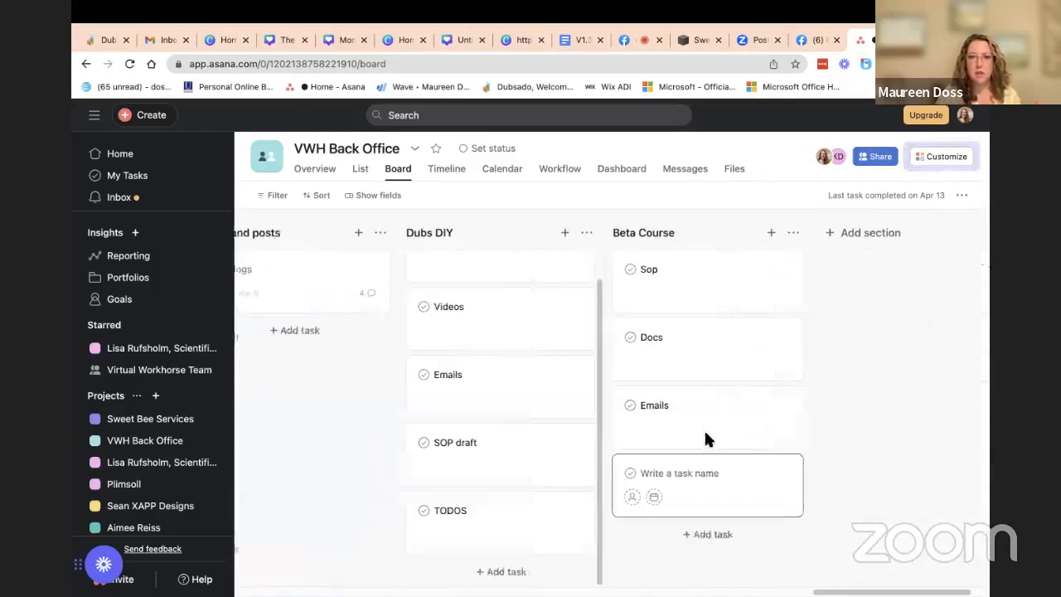
left_click(698, 544)
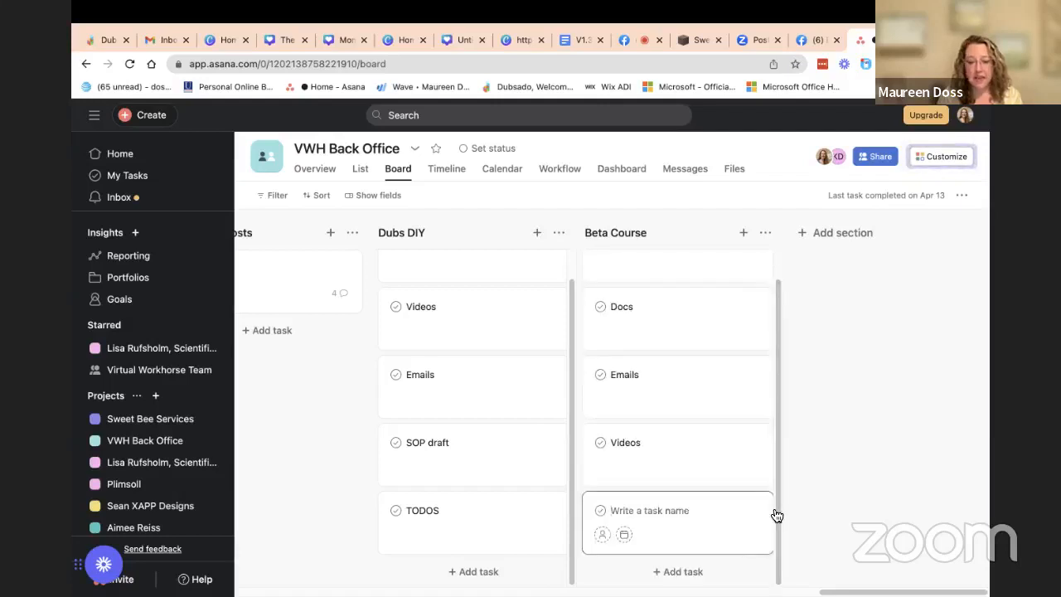
Add tasks named "Module 1" and "modul2" below Videos in the Beta Course section.
type("Module 1")
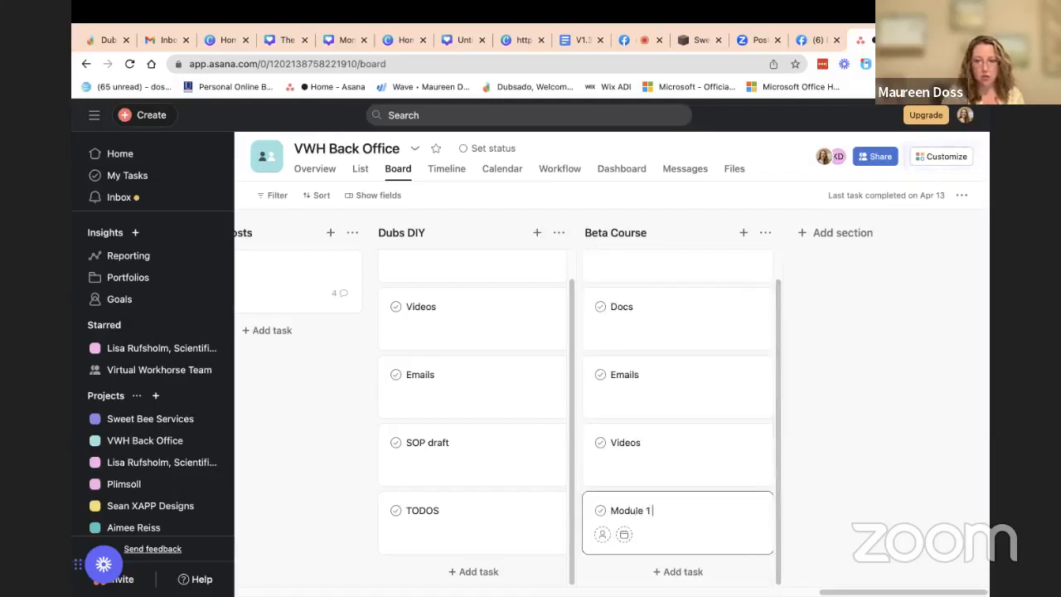
left_click(703, 571)
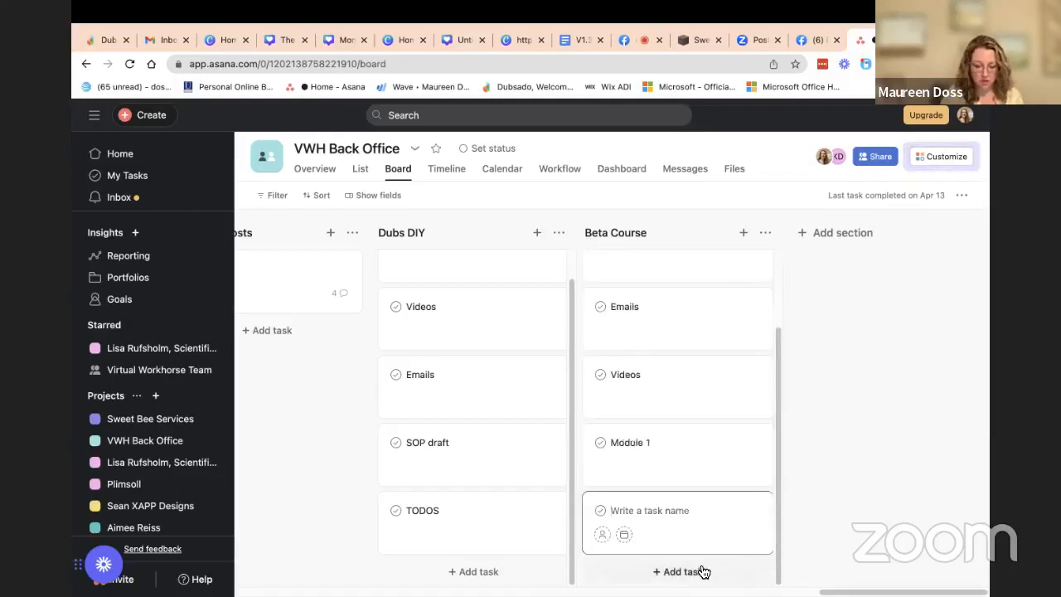
type("modul2")
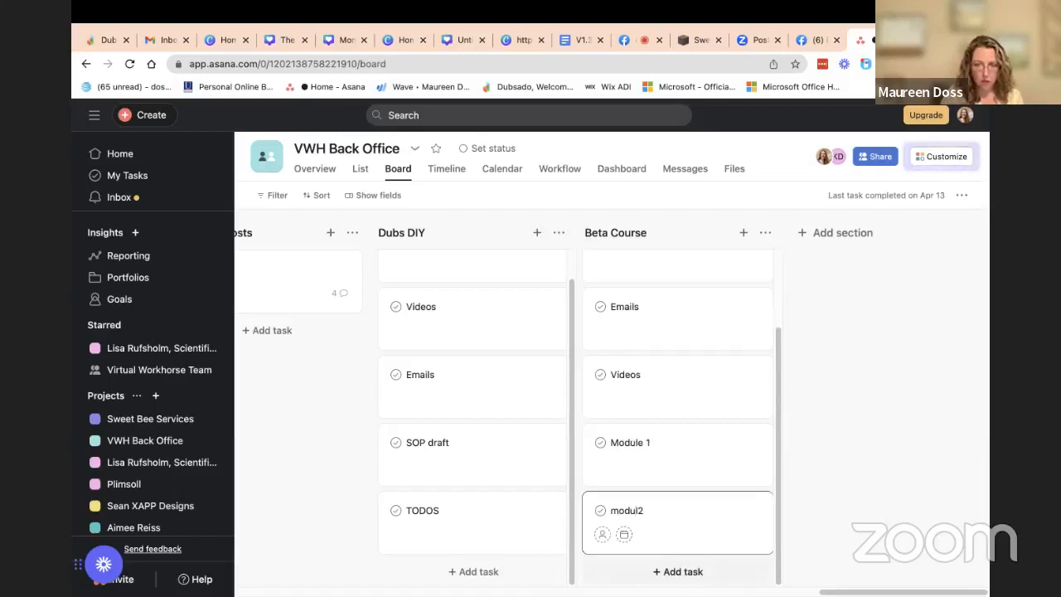
key("Return")
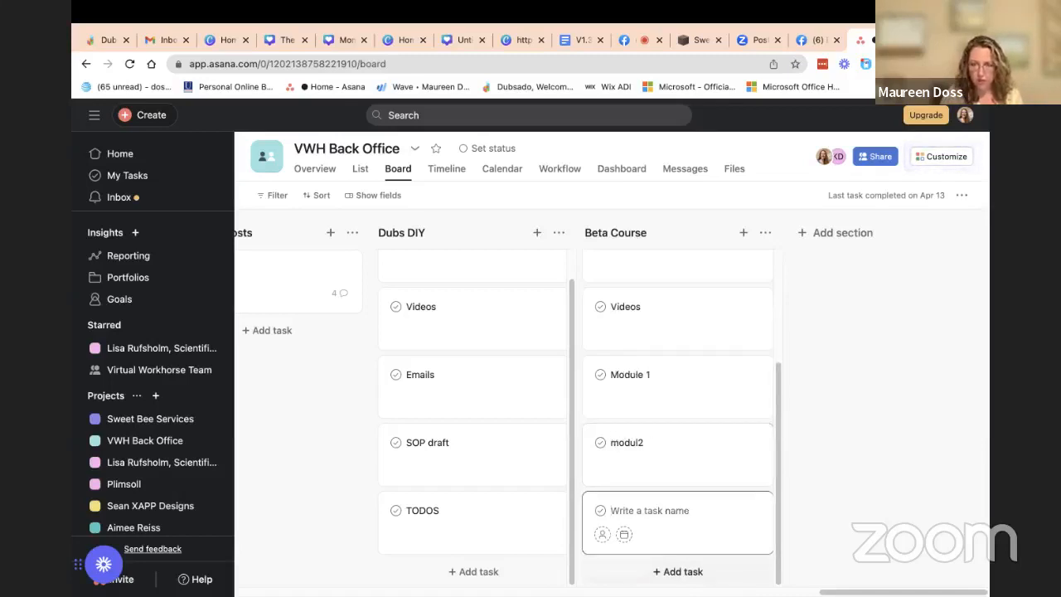
key("Escape")
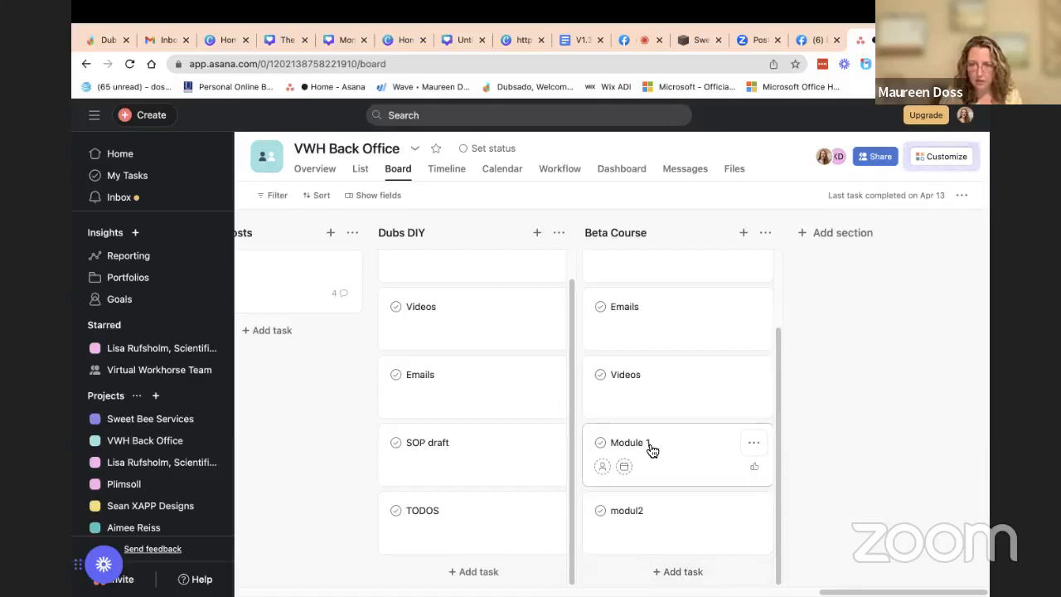
Rename the modul2 task in the Beta Course section as "module 2" and close its details.
left_click(643, 509)
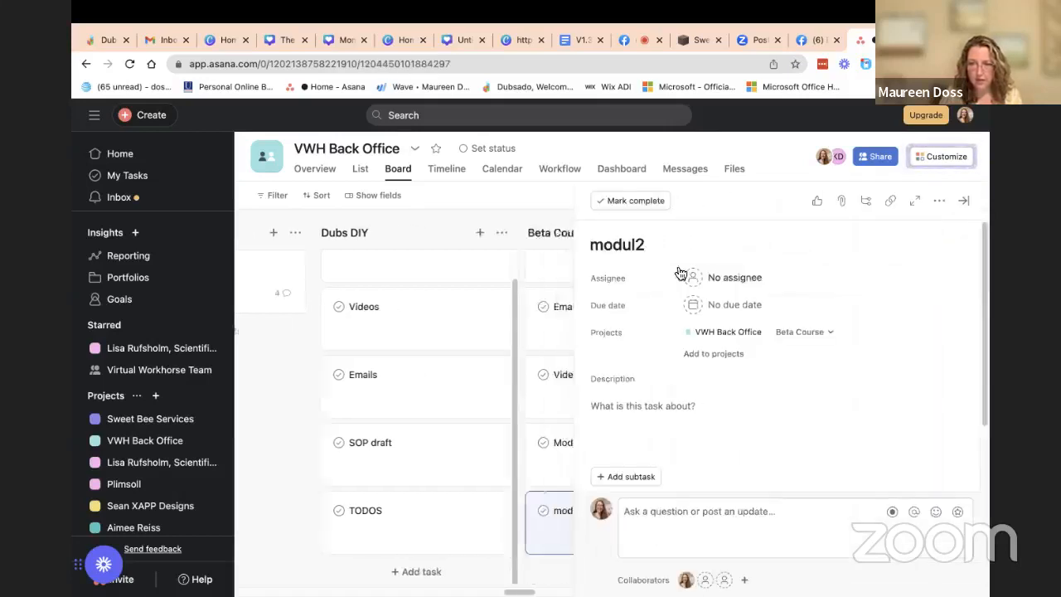
left_click(643, 247)
key("BackSpace")
type("e ")
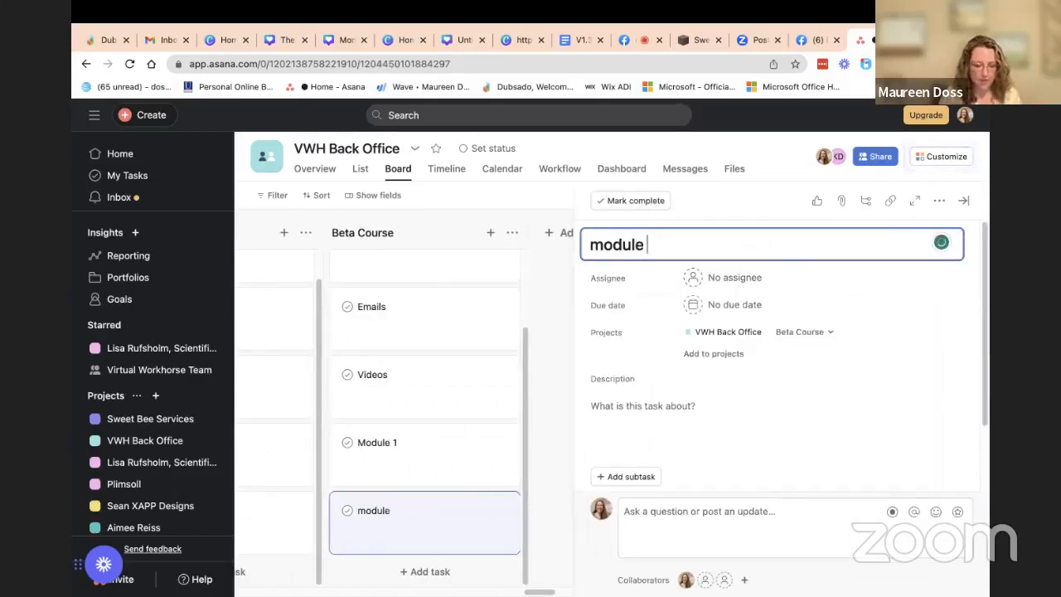
type("2")
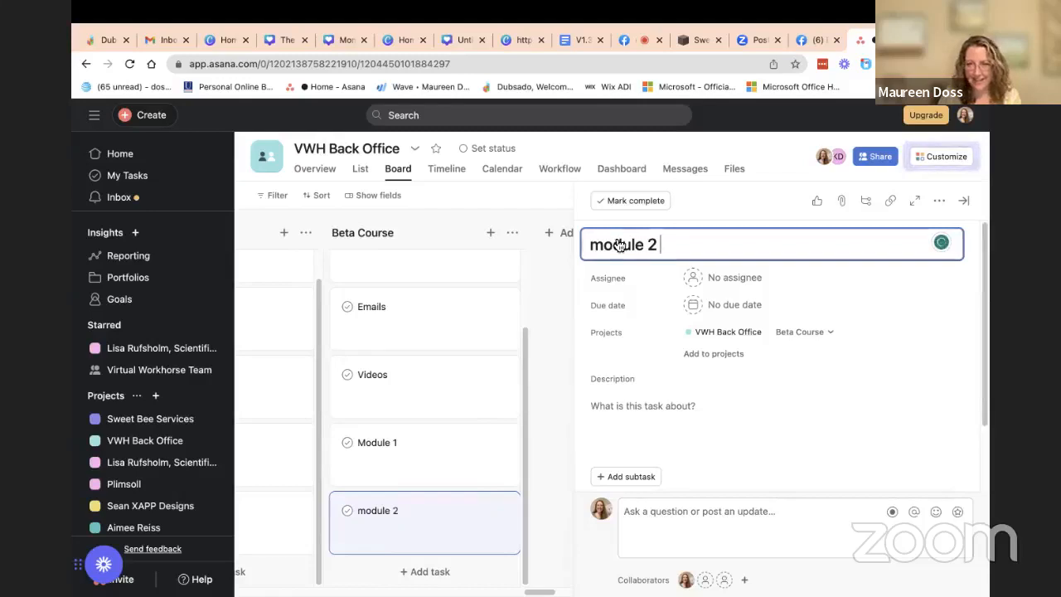
left_click(544, 293)
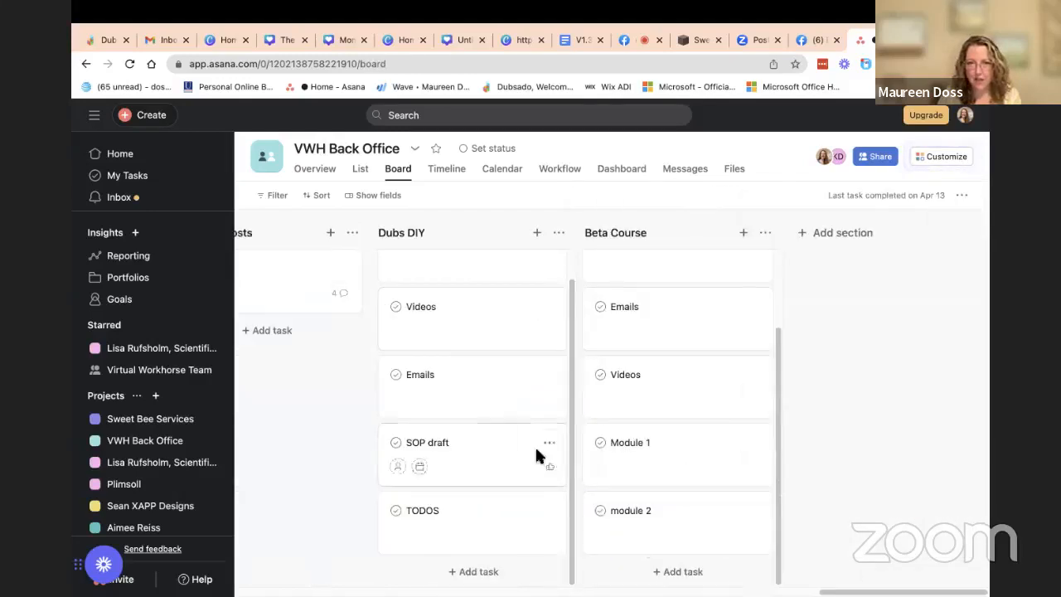
Add tasks named "Module 3" and "Launch plan" below module 2 in the Beta Course section.
left_click(676, 570)
type("Module")
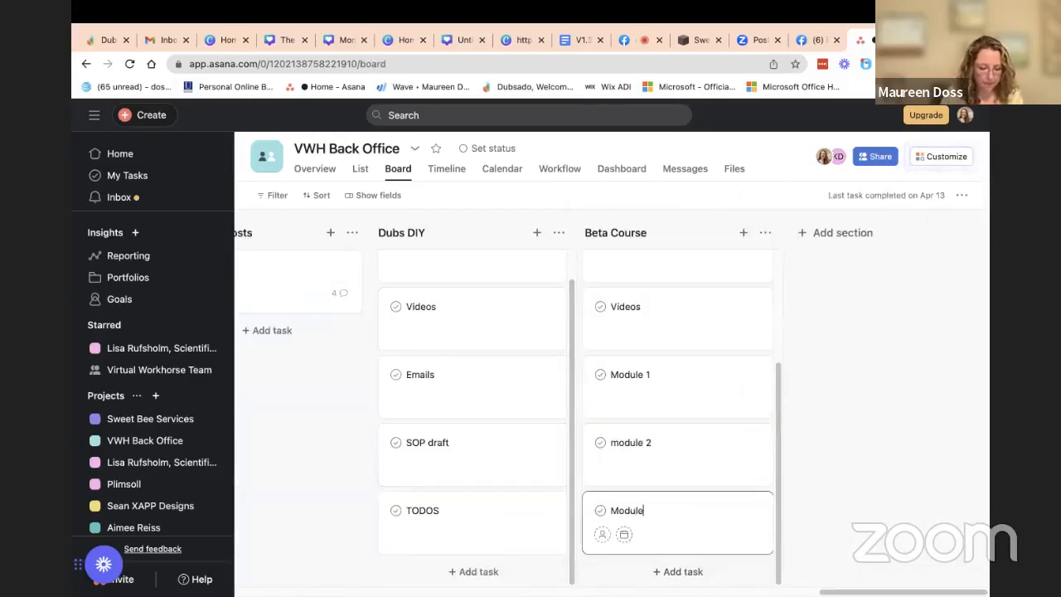
type(" 3")
scroll(732, 486, "up", 2)
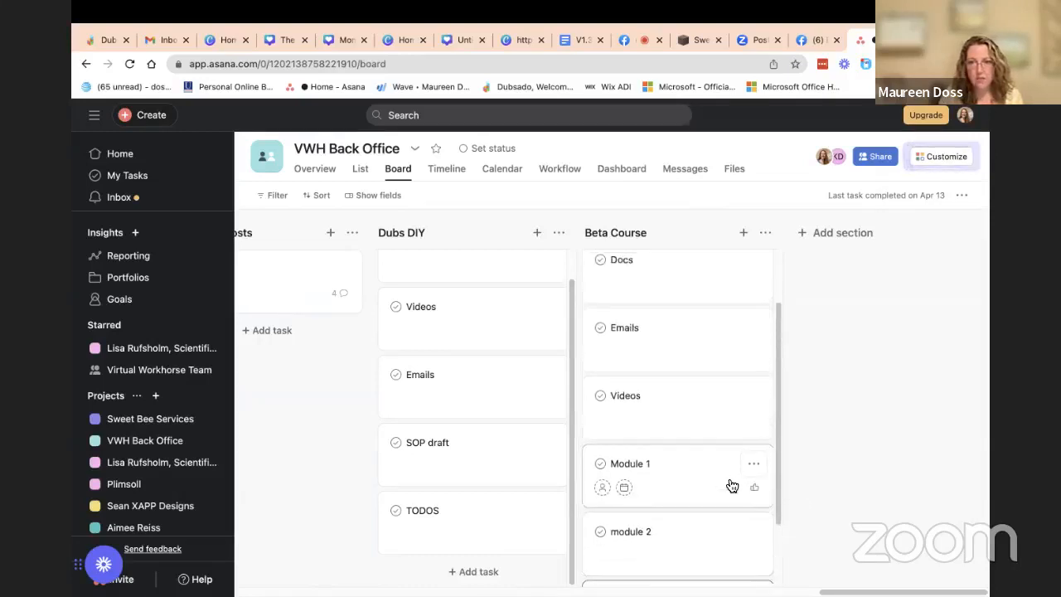
scroll(732, 487, "down", 4)
left_click(695, 571)
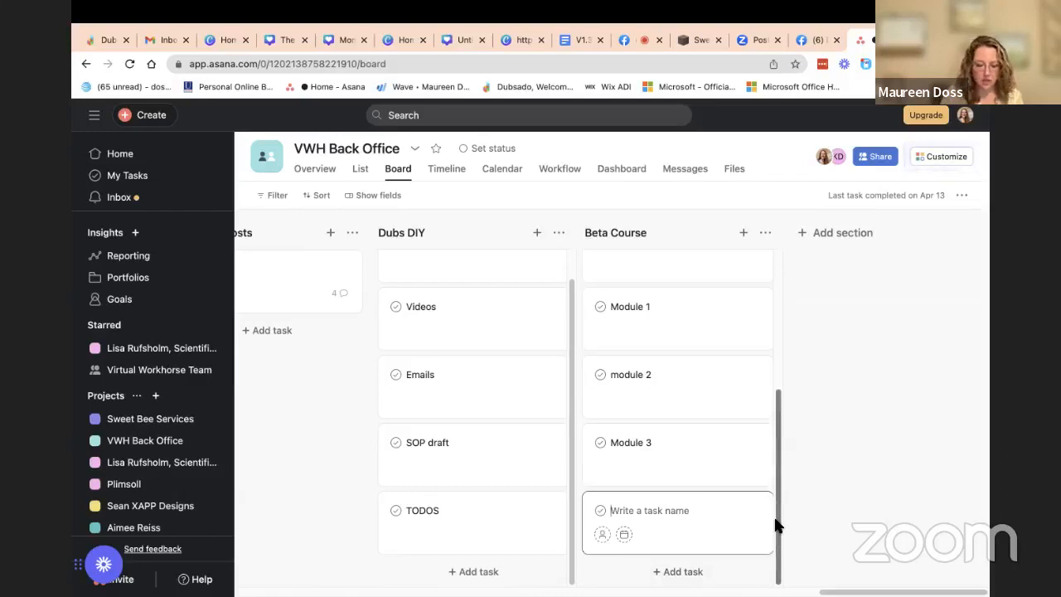
type("Launch plan")
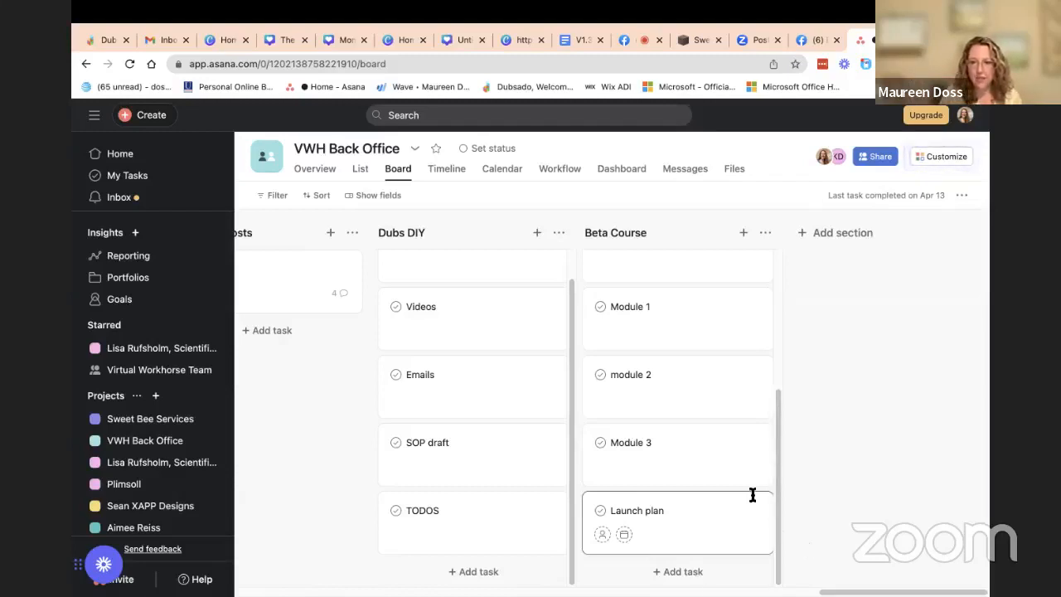
left_click(781, 501)
Move the Launch plan task up so it sits between Videos and Module 1 in the Beta Course section.
left_click_drag(682, 514, 679, 483)
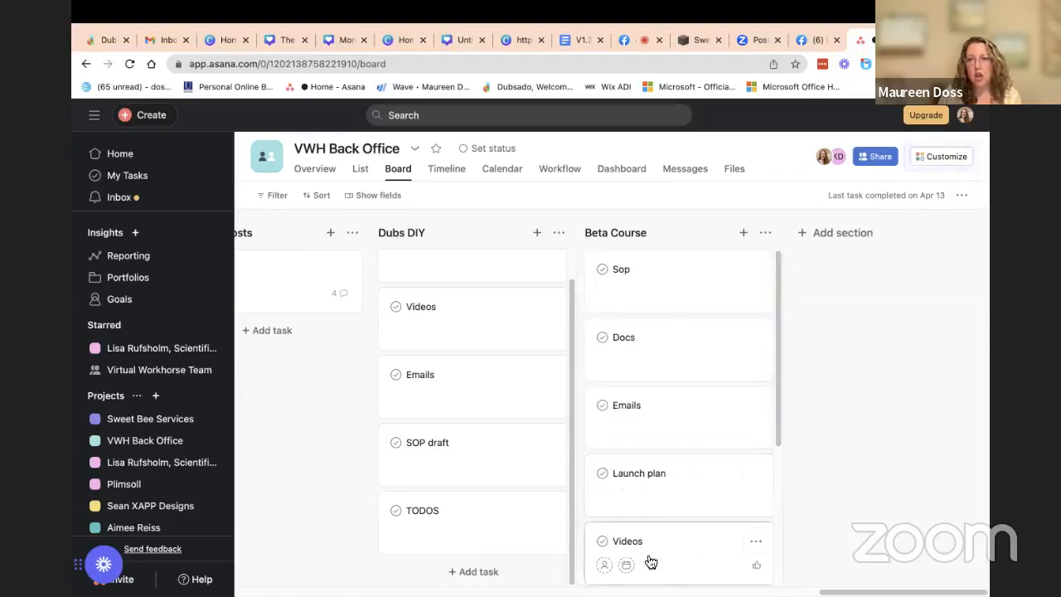
scroll(689, 545, "down", 2)
left_click_drag(700, 355, 694, 428)
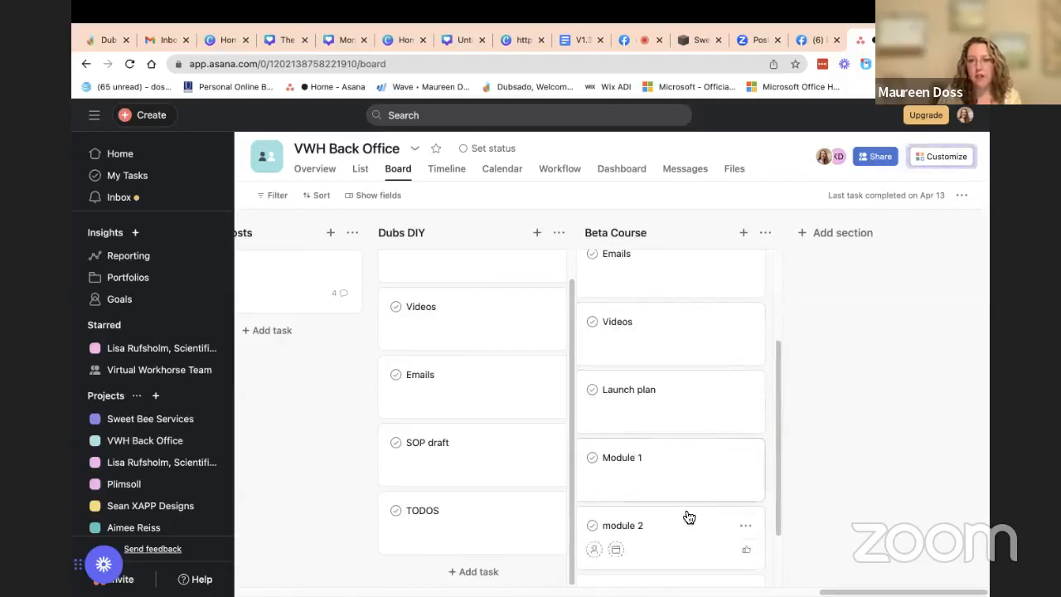
scroll(681, 502, "down", 1)
scroll(675, 489, "down", 1)
scroll(675, 489, "up", 3)
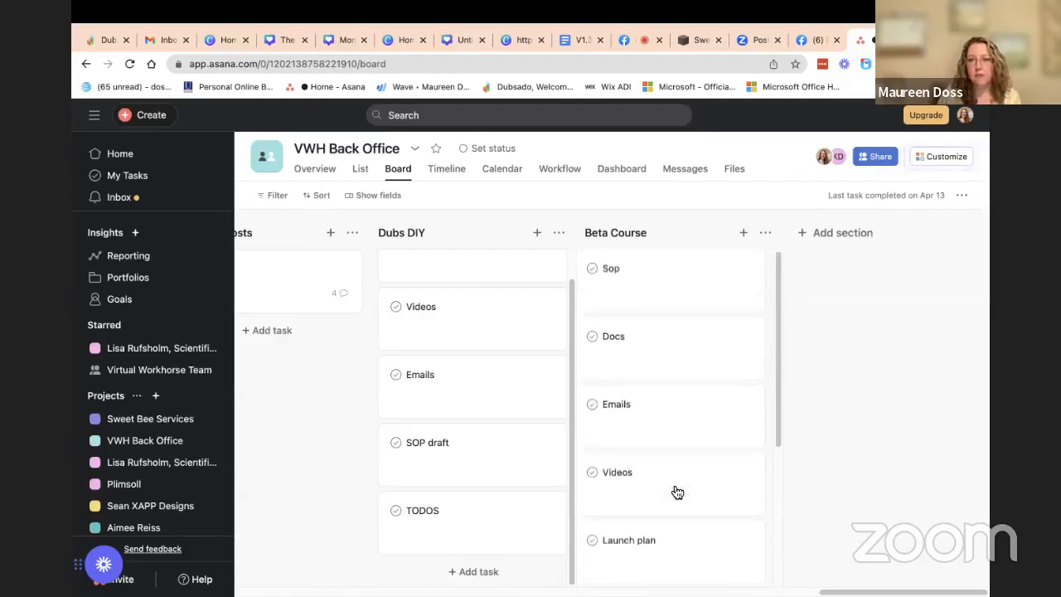
Add a task named "Thinkific" below Module 3 in the Beta Course section.
scroll(672, 372, "down", 3)
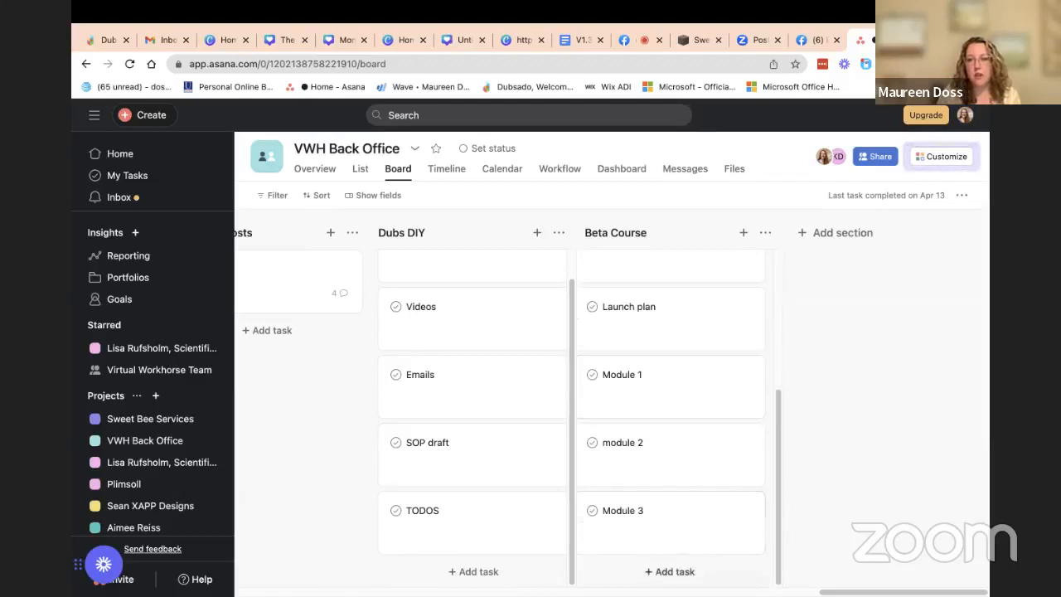
left_click(670, 572)
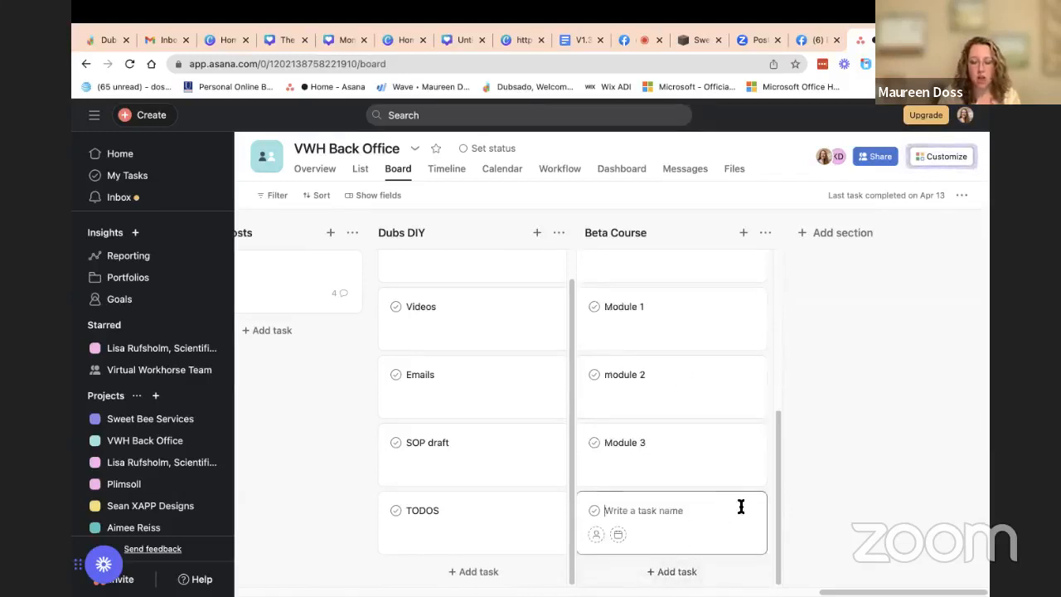
type("Pl")
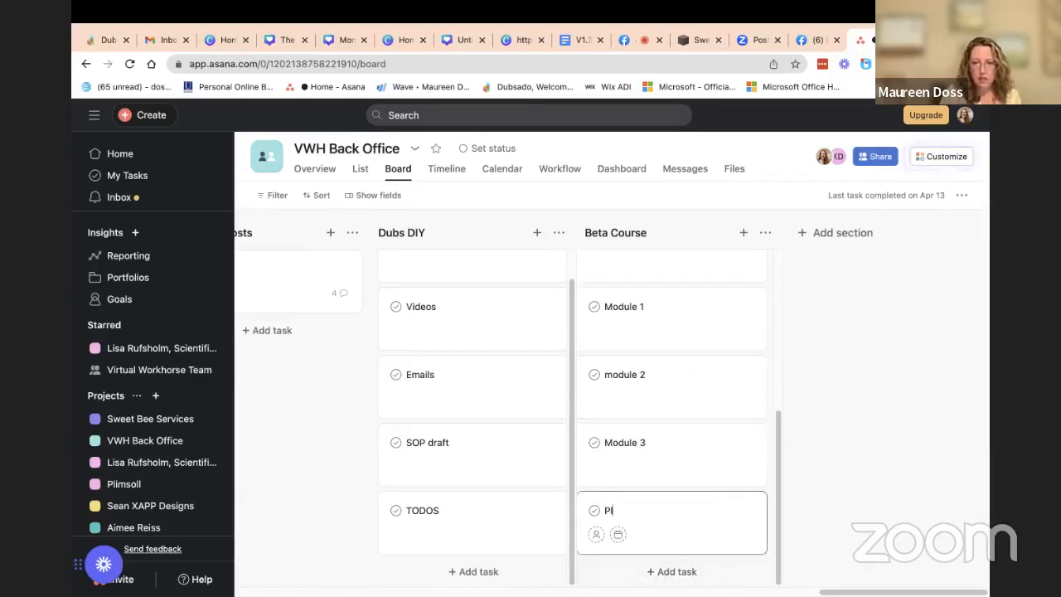
key("BackSpace")
key("BackSpace")
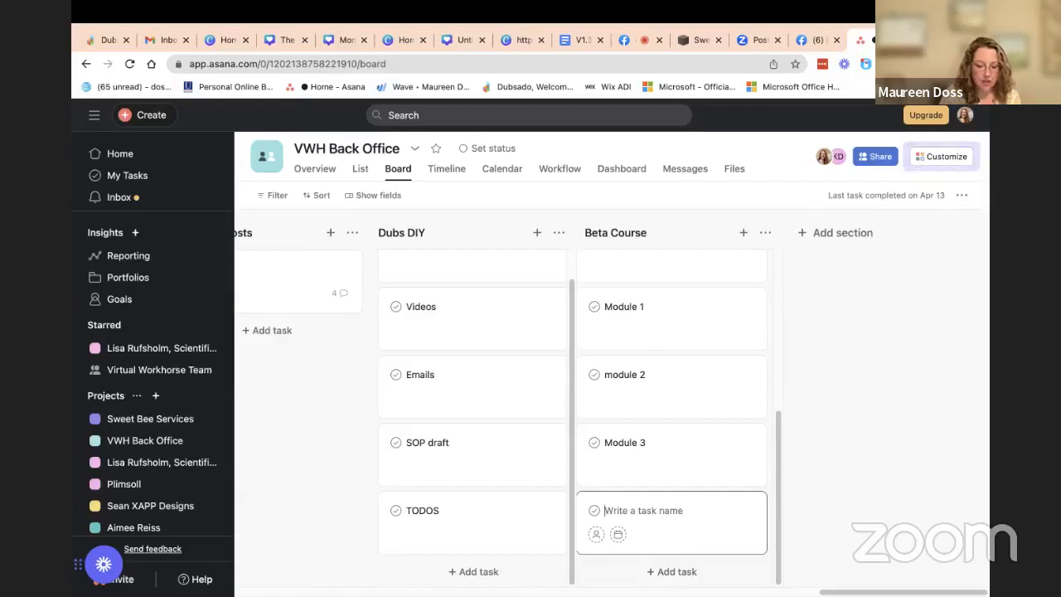
type("Thinkific")
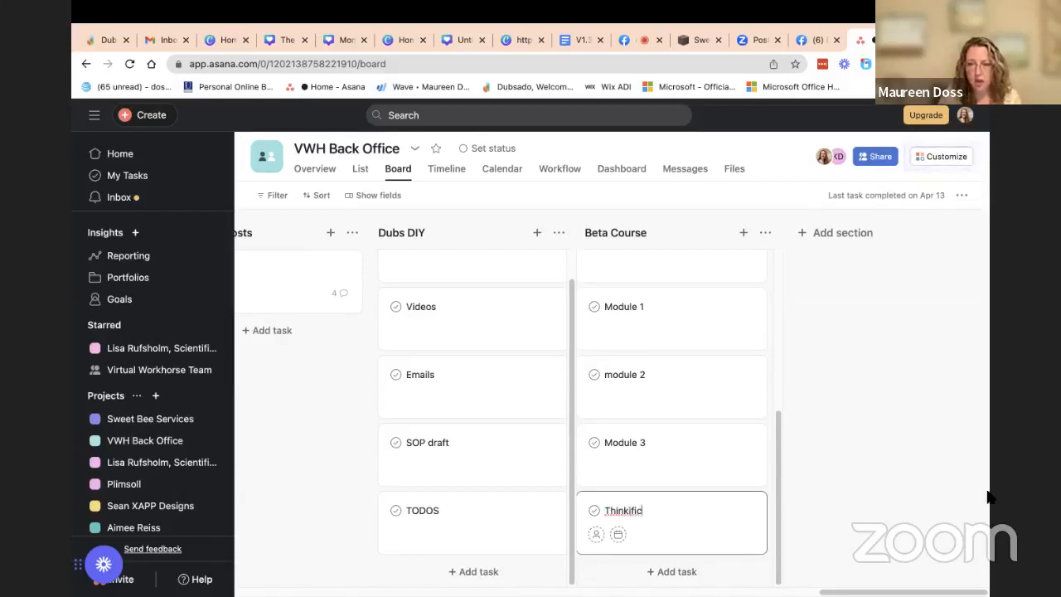
left_click(694, 523)
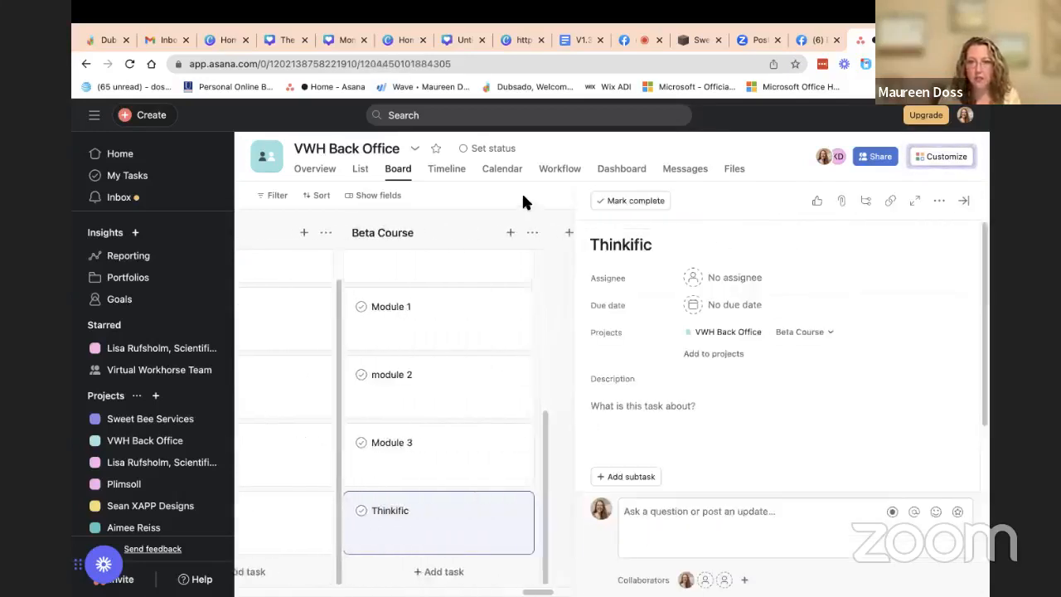
left_click(522, 192)
left_click(677, 531)
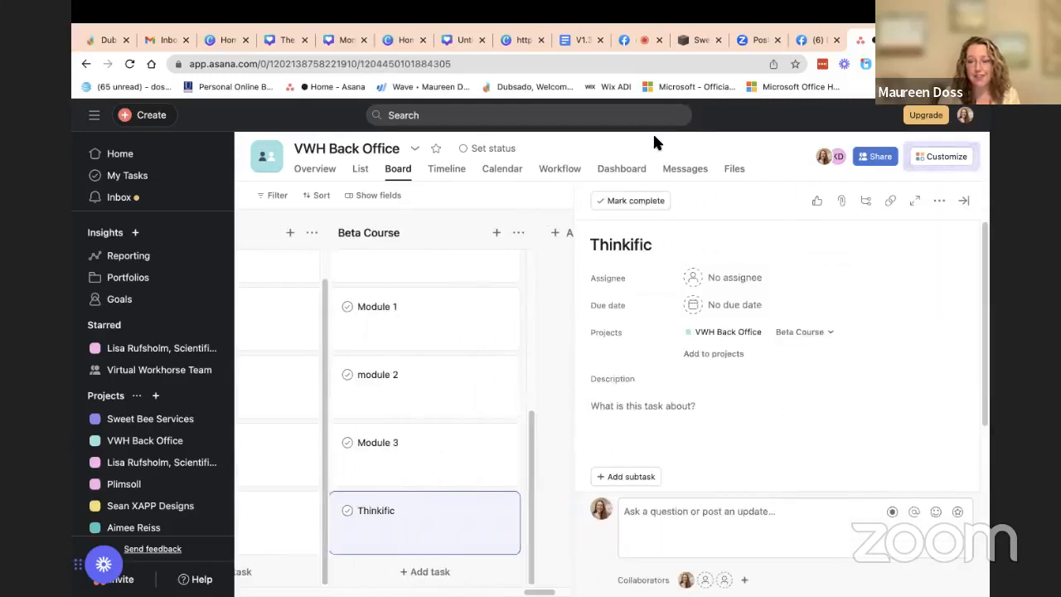
left_click(510, 191)
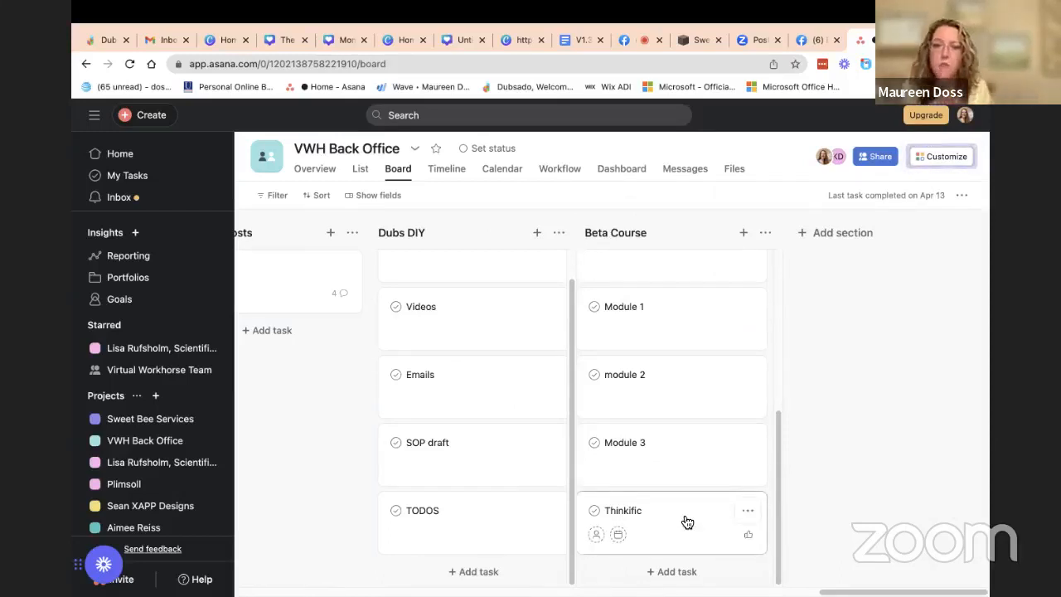
Move the Thinkific task up between Sop and Docs in the Beta Course section.
left_click_drag(683, 520, 686, 341)
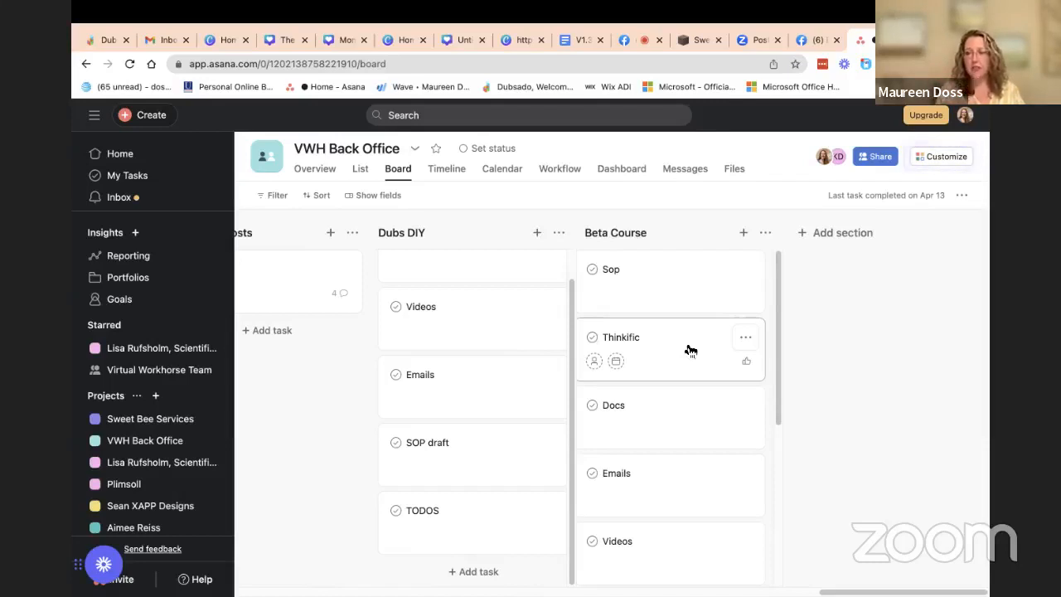
scroll(631, 368, "down", 3)
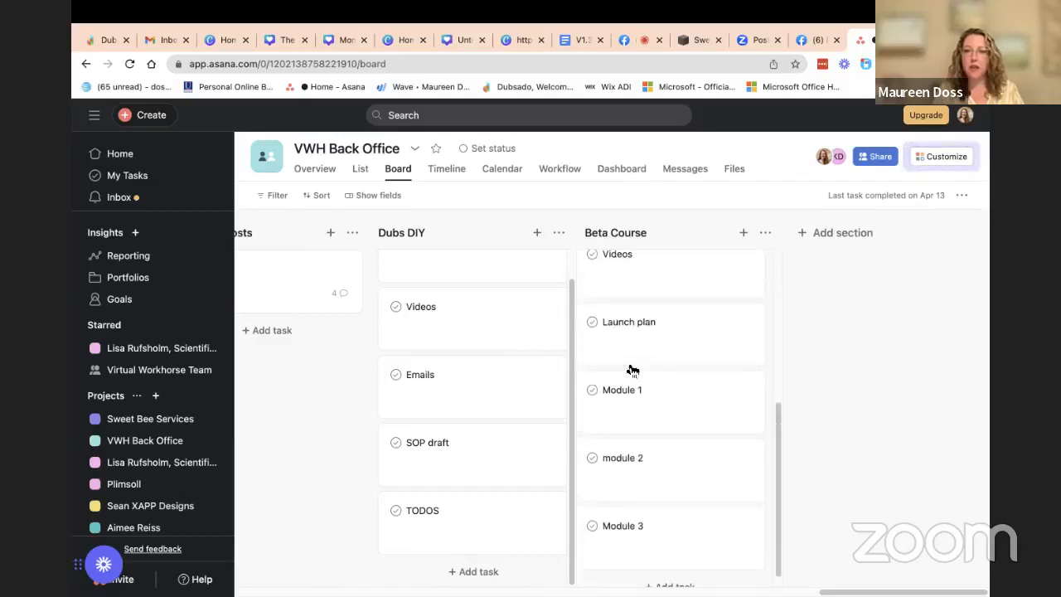
scroll(632, 369, "down", 1)
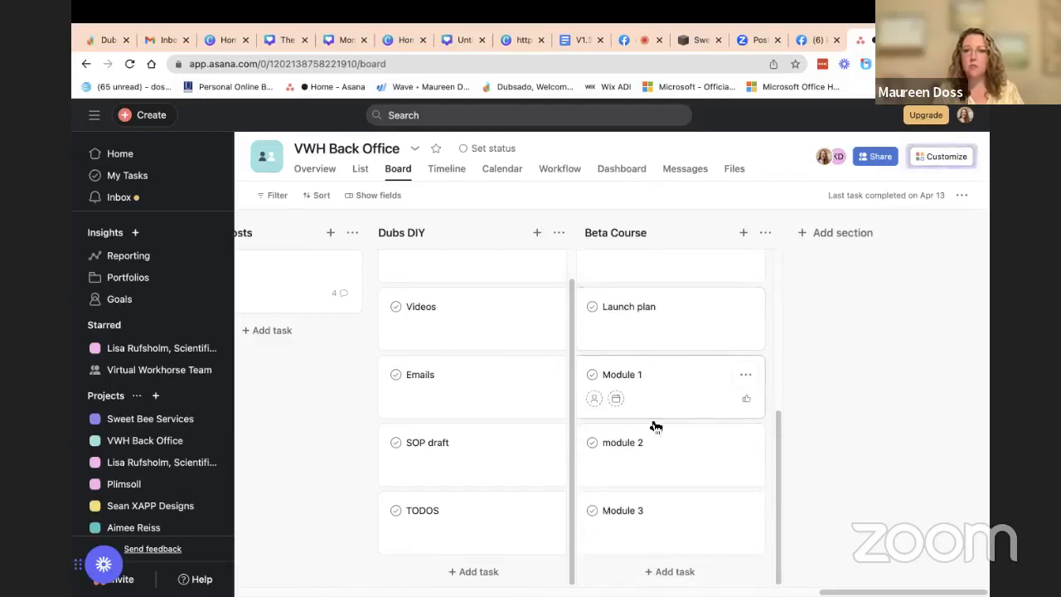
scroll(660, 374, "up", 3)
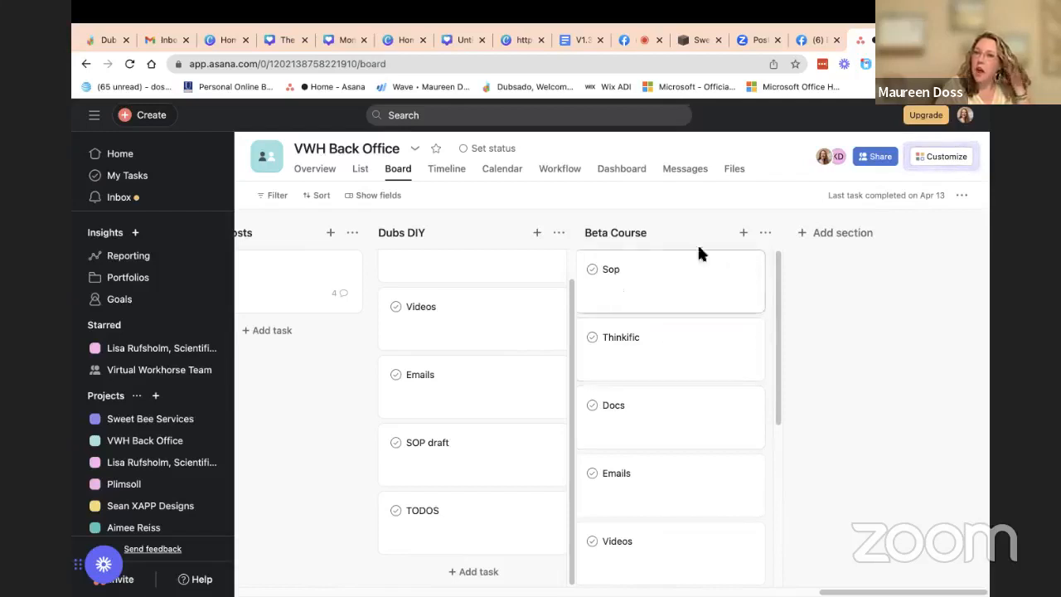
Add a task named "Todo" to the Beta Course section and place it between Thinkific and Docs.
scroll(705, 431, "down", 3)
left_click(688, 571)
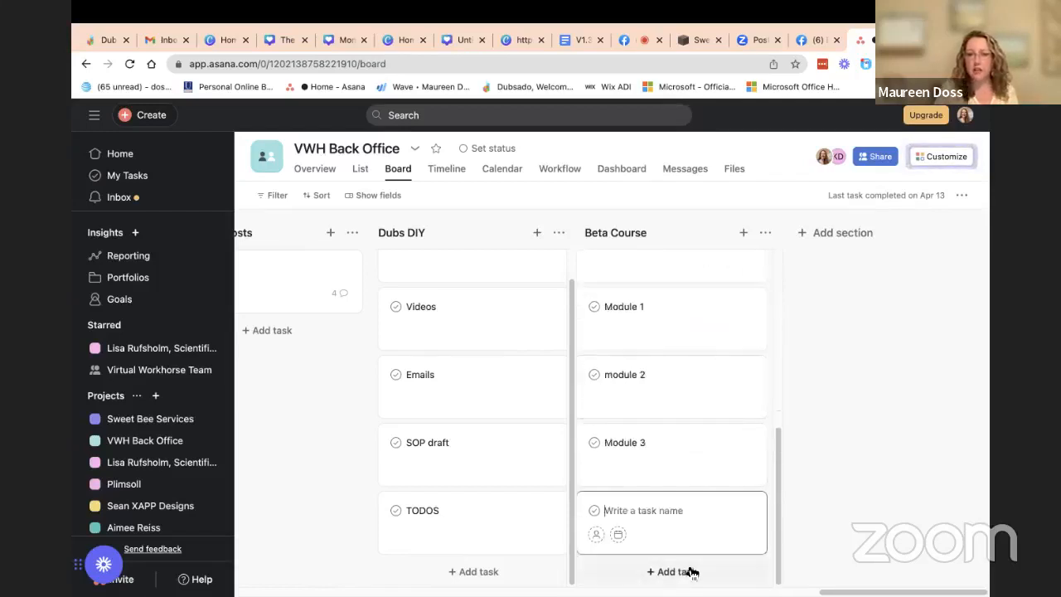
type("Todo")
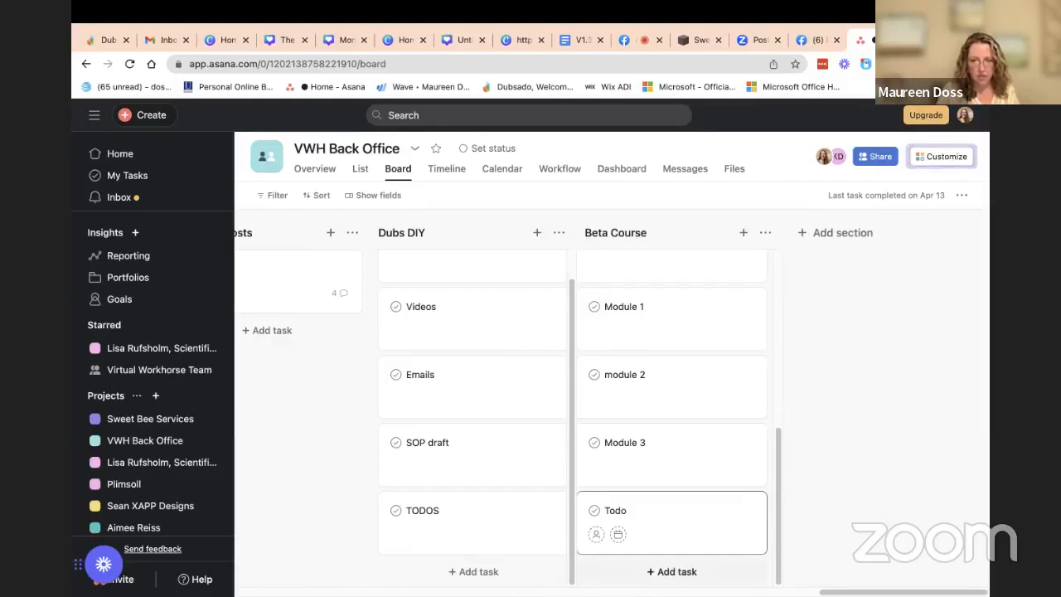
left_click(840, 540)
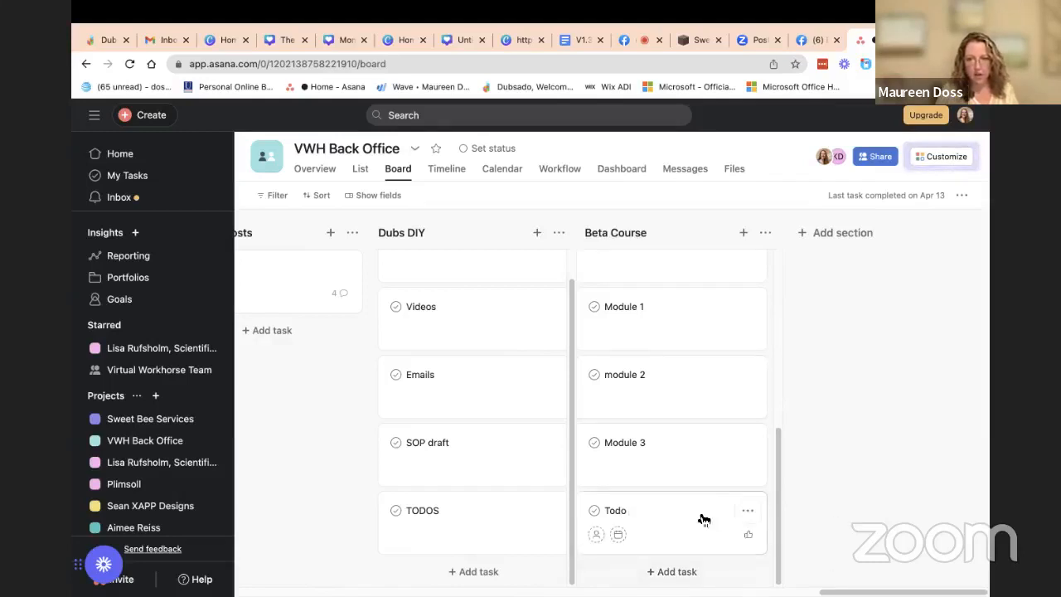
left_click_drag(701, 514, 696, 405)
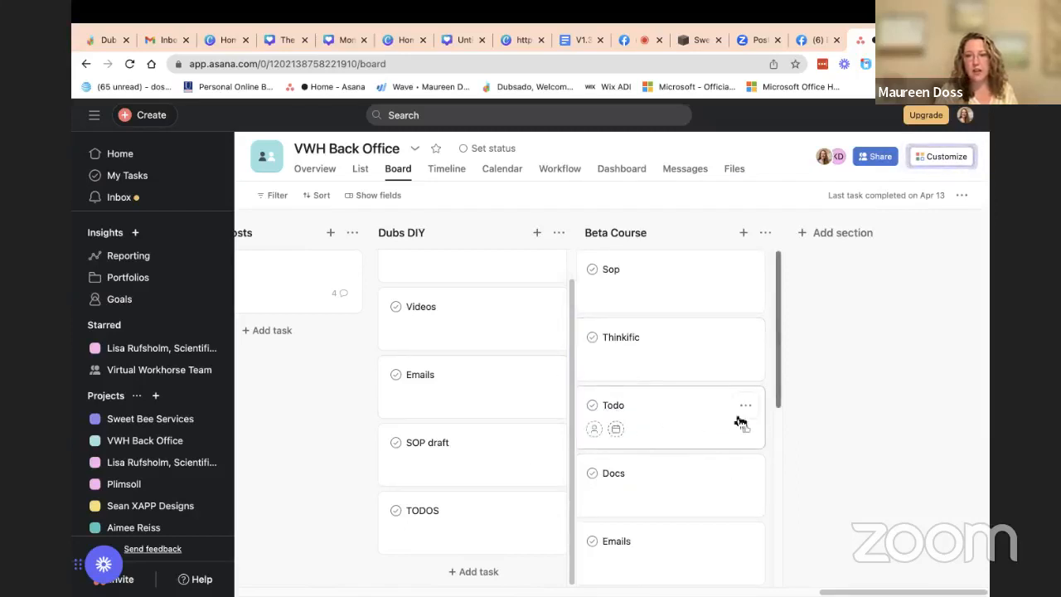
Open the Todo task in the Beta Course section and assign it to yourself.
scroll(617, 406, "down", 5)
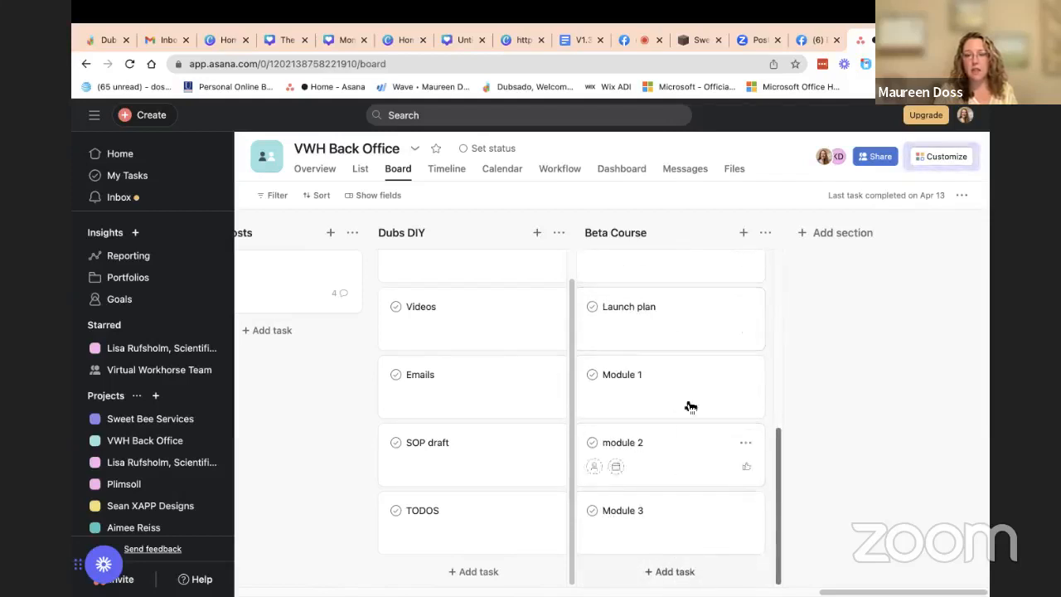
scroll(692, 394, "up", 1)
scroll(692, 394, "up", 5)
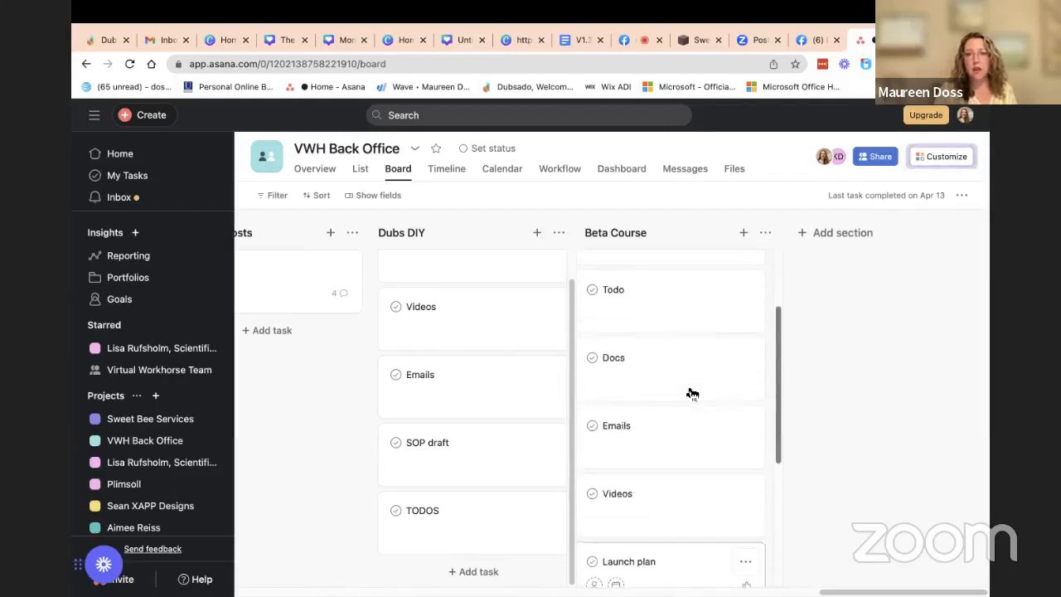
left_click(699, 420)
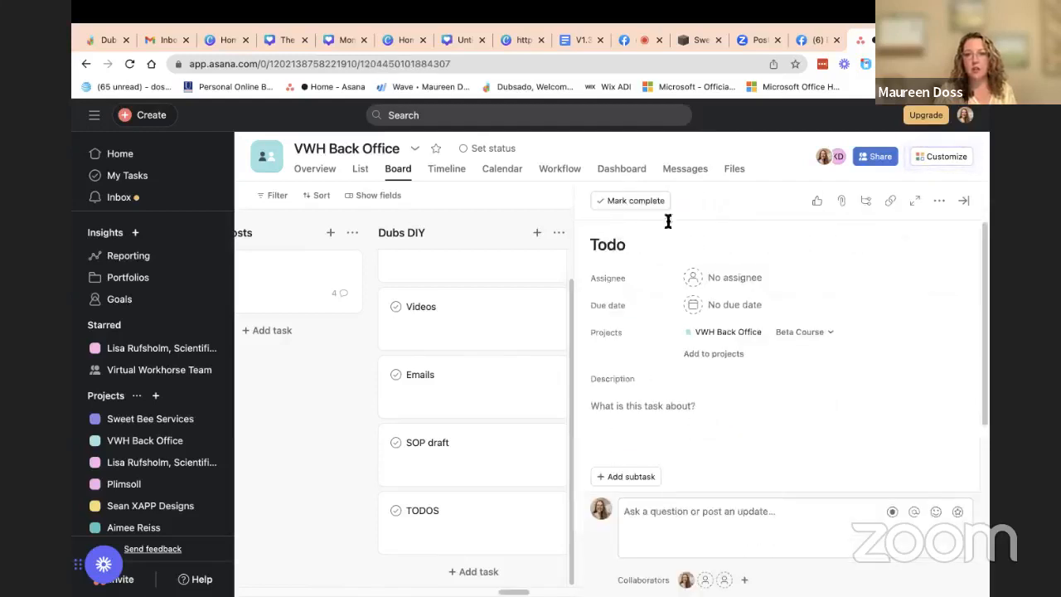
left_click(744, 276)
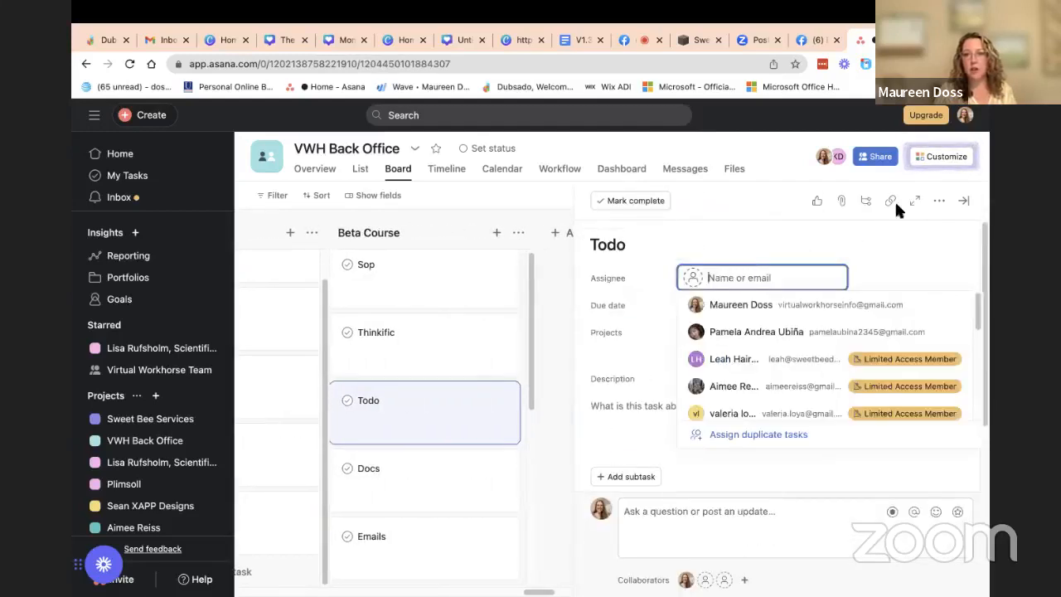
left_click(862, 302)
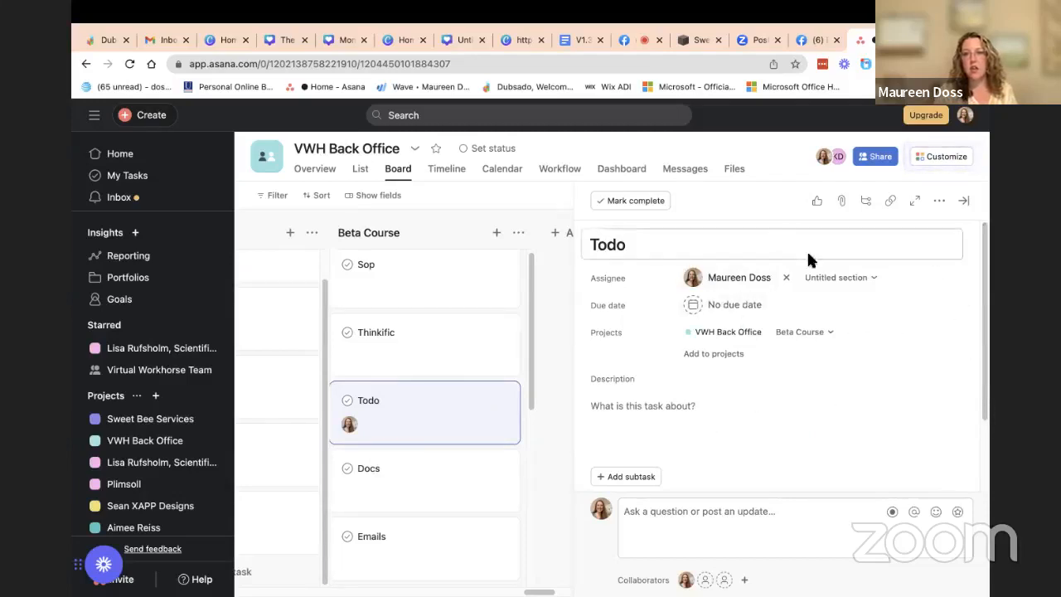
Enter the Todo task's description as "Todo list for creation, planning and launch" and close the task details.
left_click(645, 417)
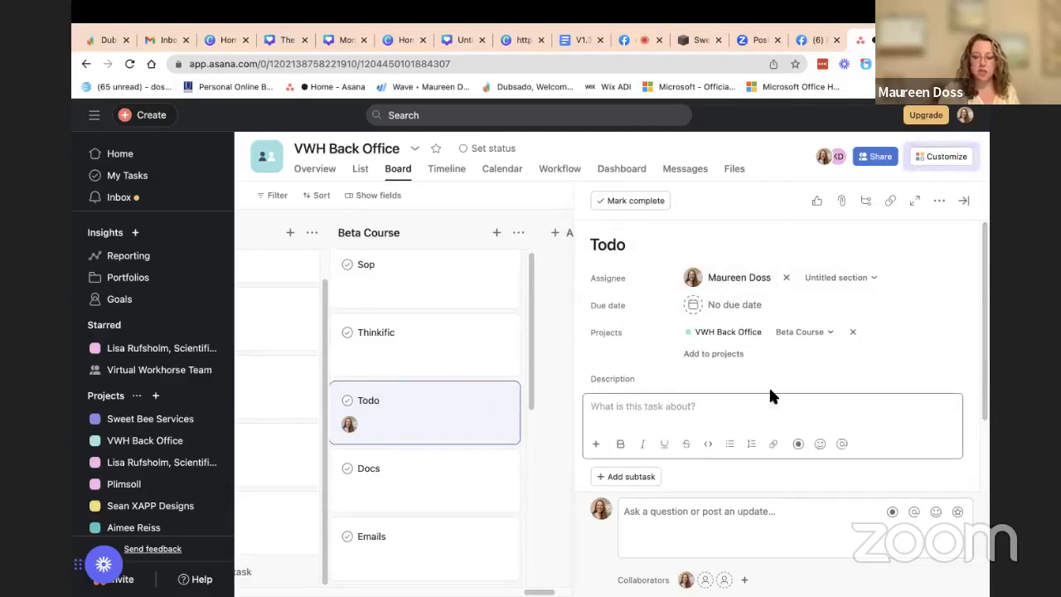
type("Todo lis")
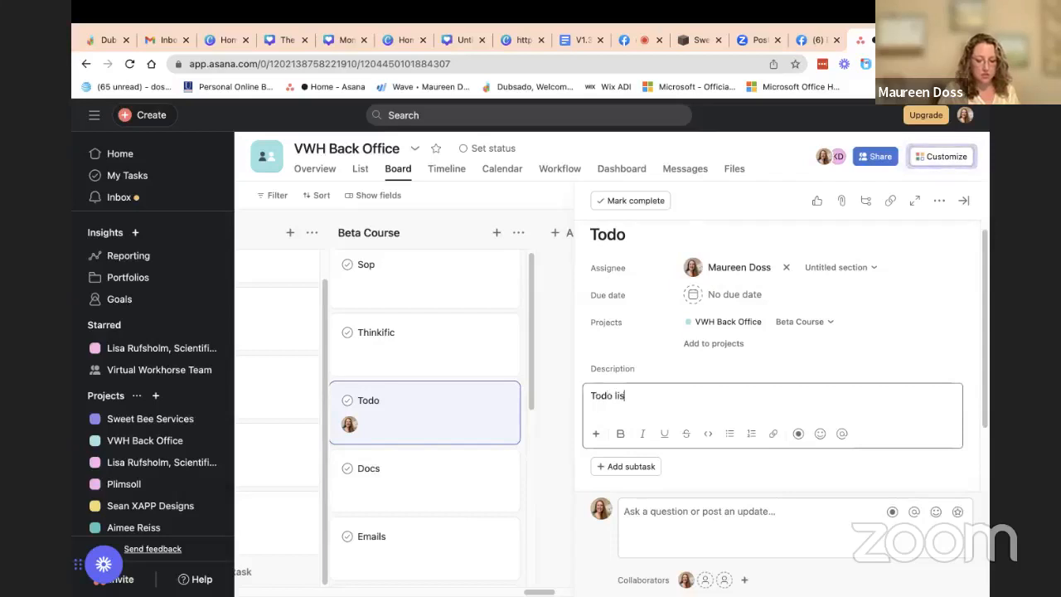
type("t for lau")
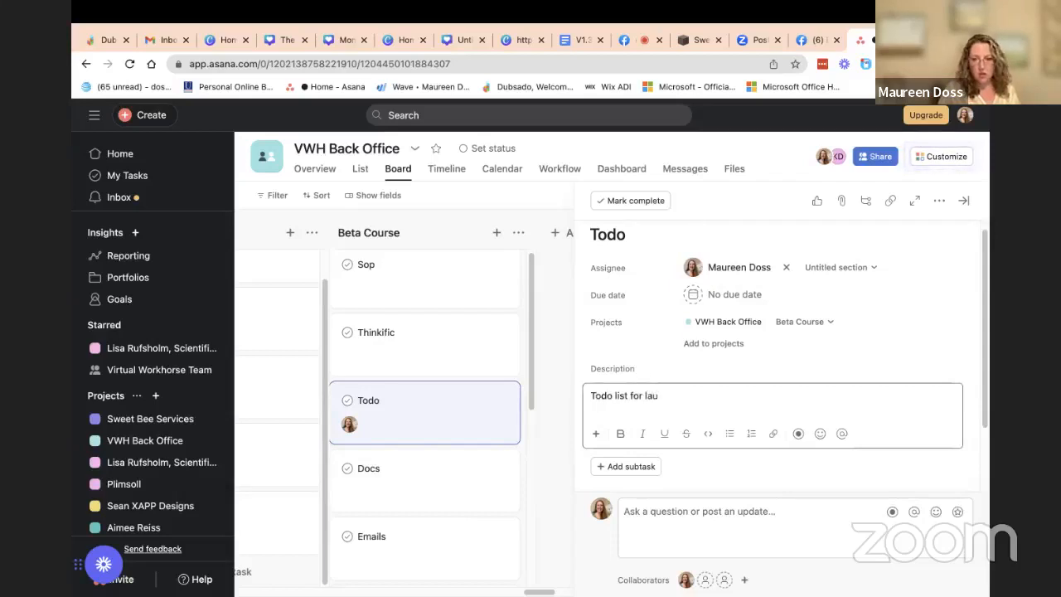
key("BackSpace")
key("BackSpace")
key("BackSpace")
type("creati")
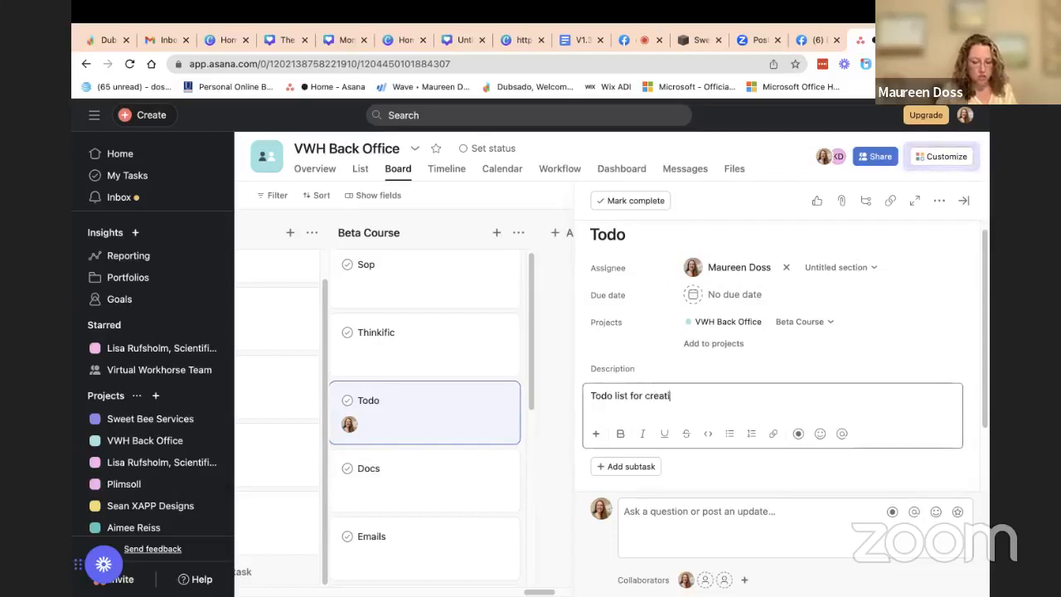
type("on, planning a")
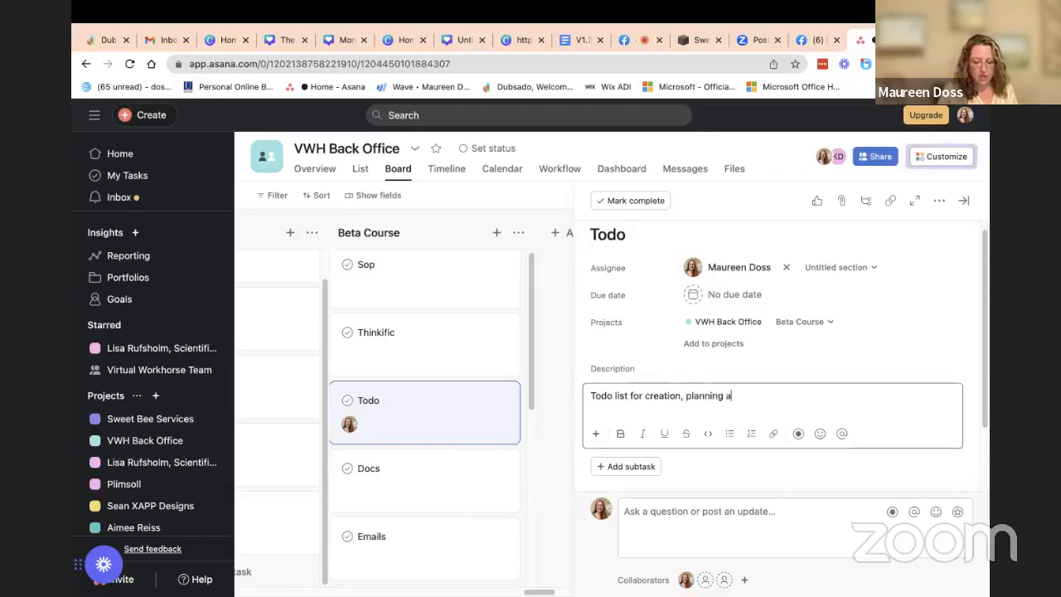
type("nd launch")
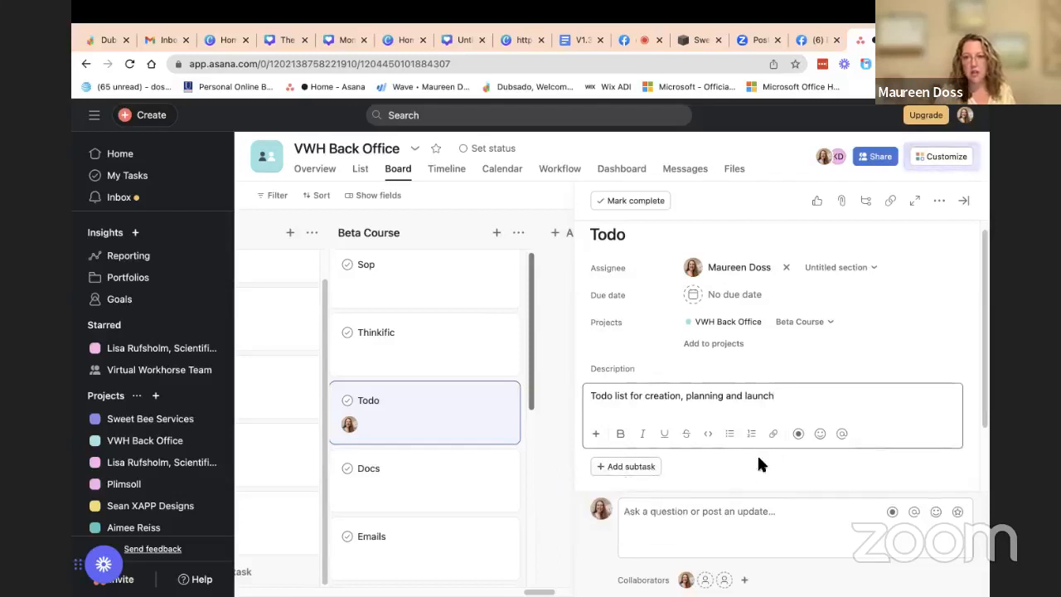
left_click(554, 440)
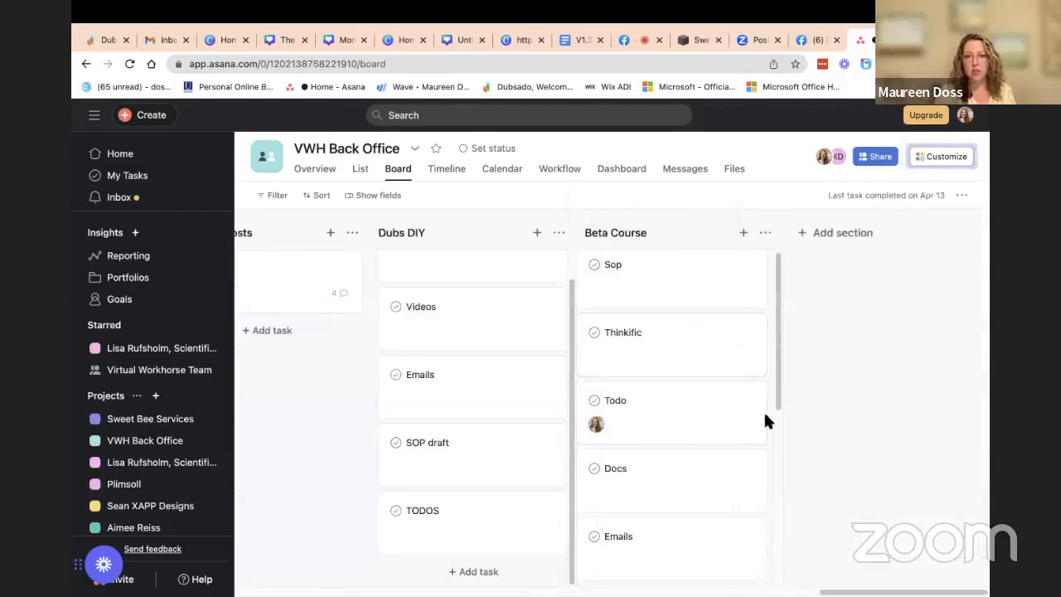
Reopen the Todo task in Beta Course and add the subtasks "Create emails", "graphics", "vidoes" and "copy".
left_click(742, 418)
scroll(749, 410, "down", 1)
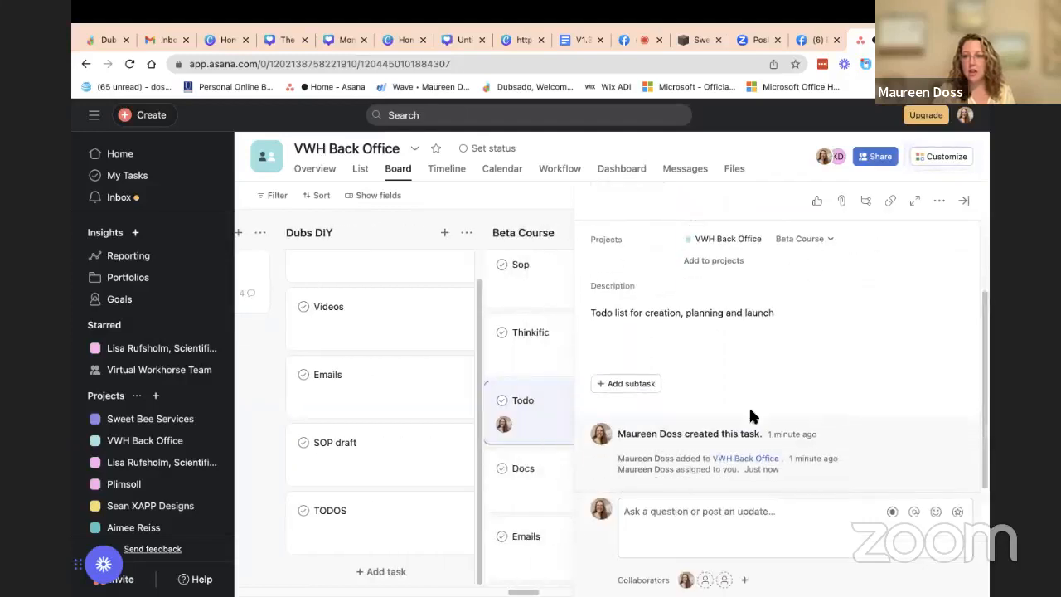
left_click(628, 384)
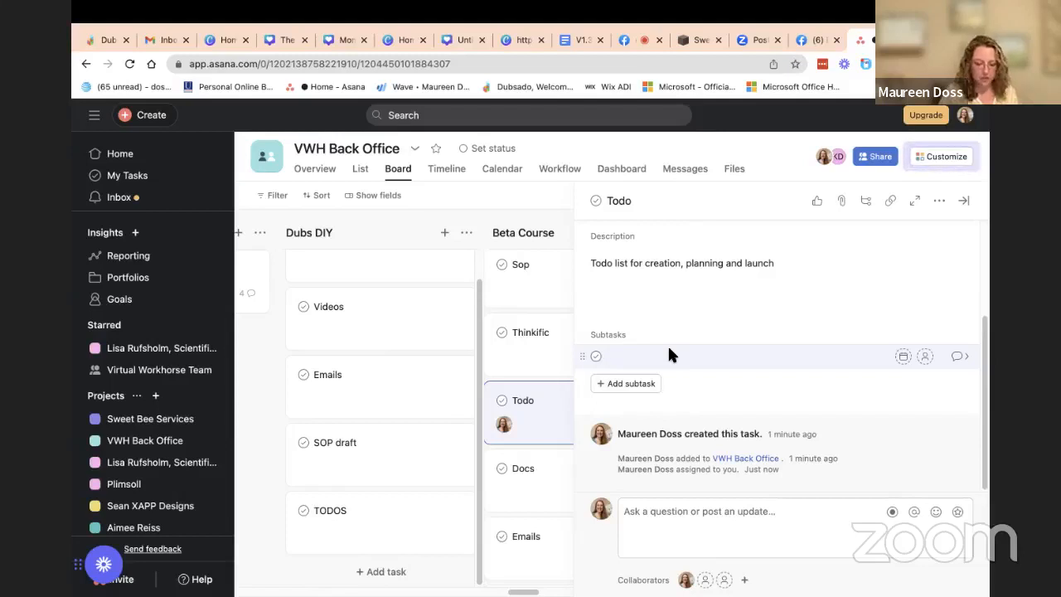
type("Create emails")
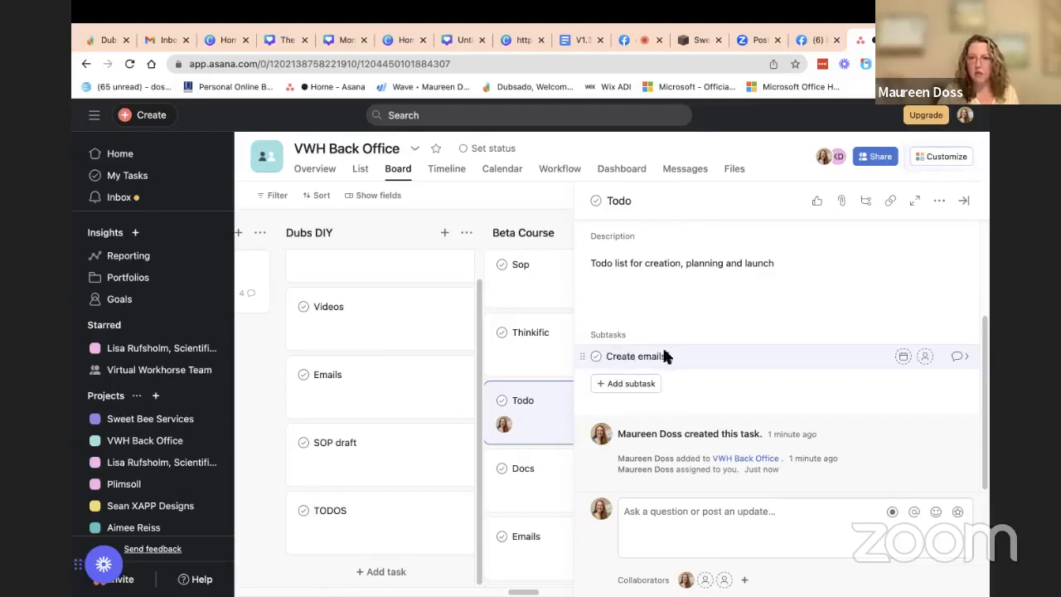
key("Return")
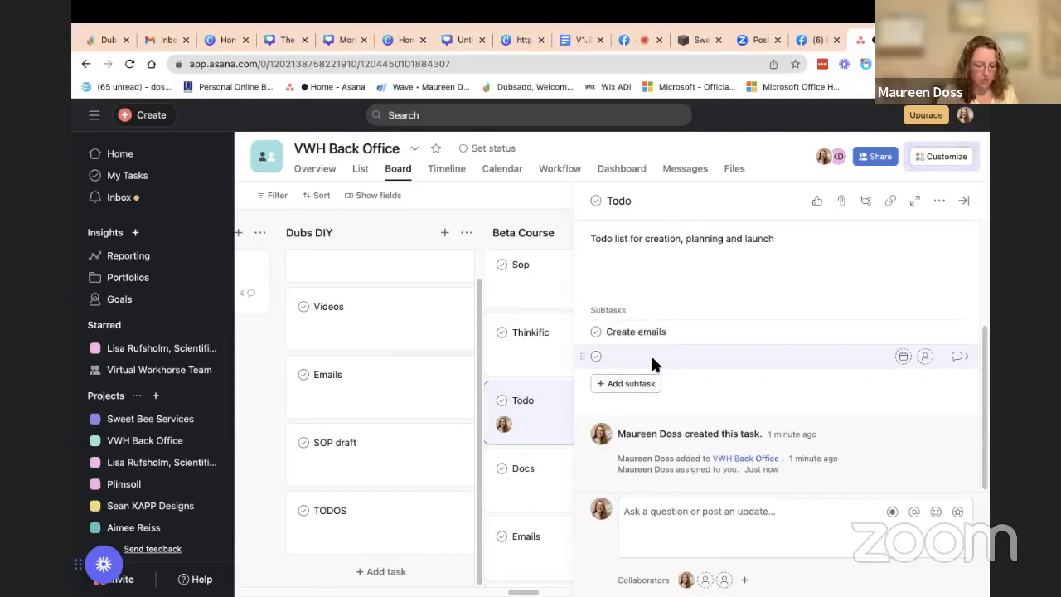
type("graphics")
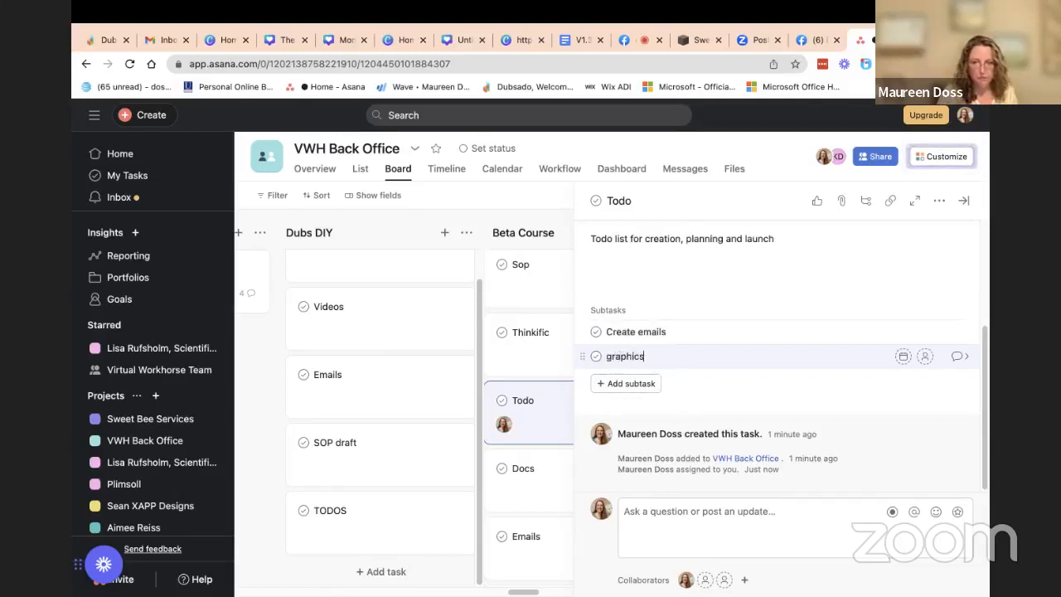
key("Return")
type("vidoes")
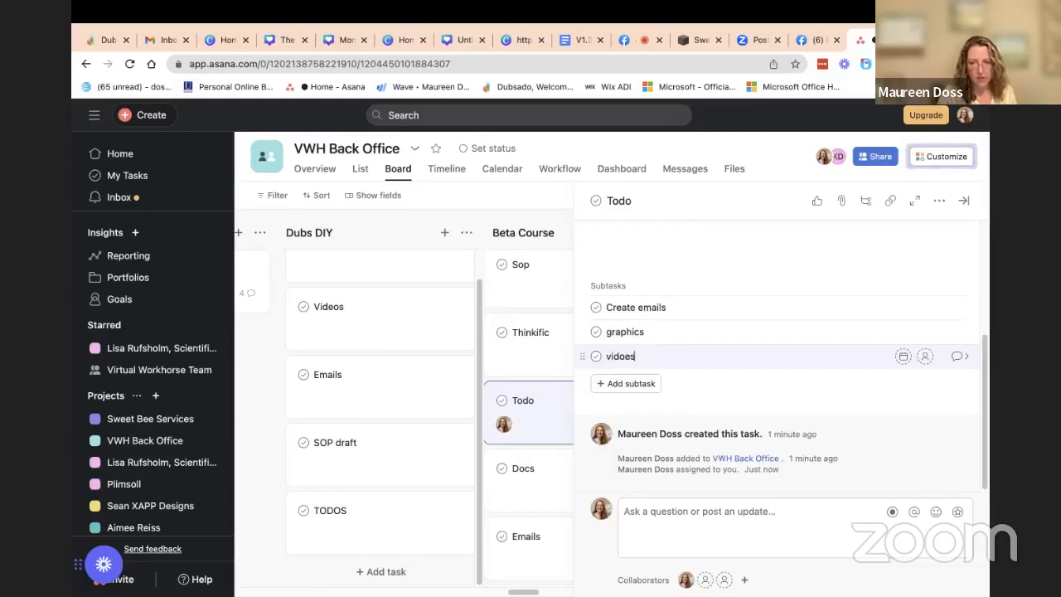
key("Return")
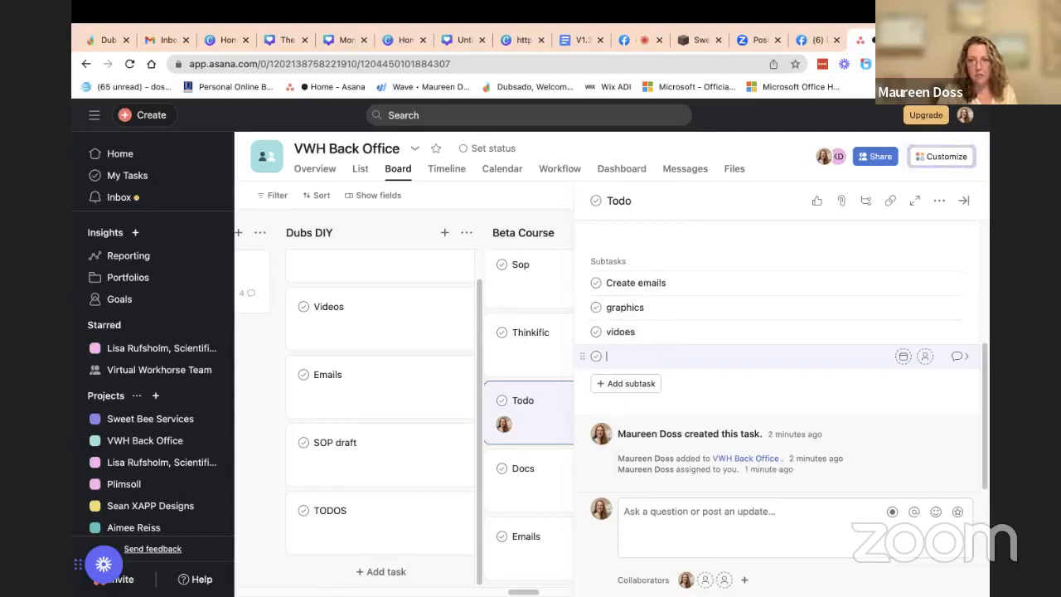
type("copy")
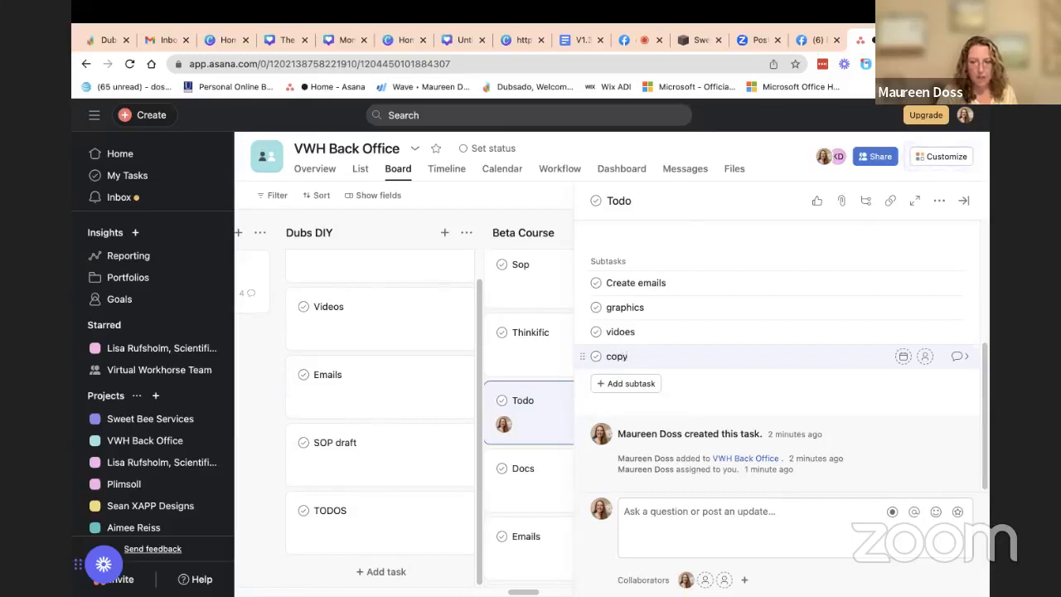
key("Return")
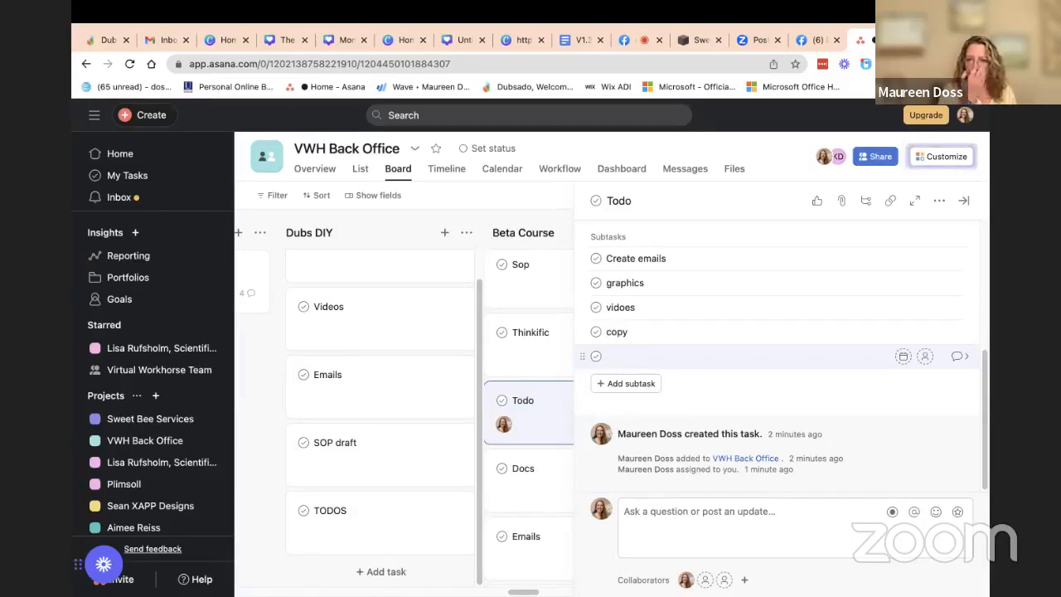
Name the new subtask below copy "process course creation, sop draft".
scroll(509, 462, "down", 3)
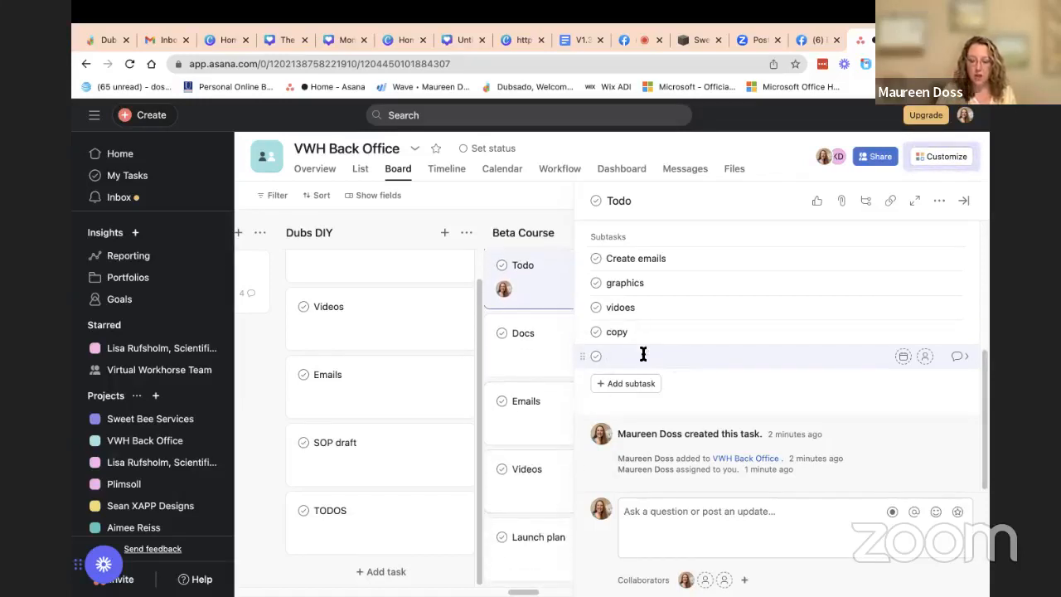
type("ss creation")
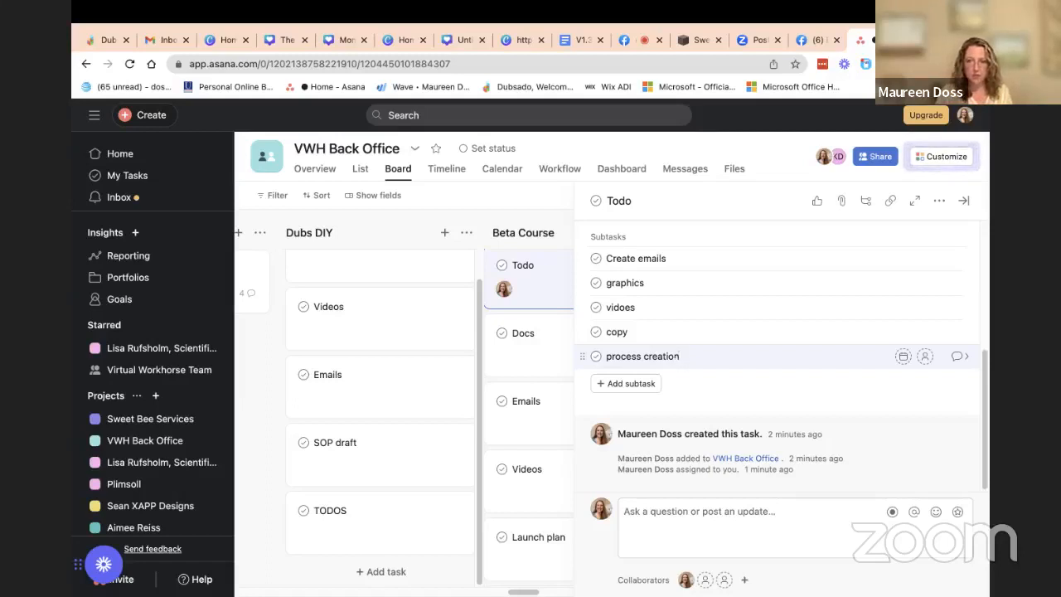
key("BackSpace")
key("BackSpace")
key("BackSpace")
key("BackSpace")
key("BackSpace")
key("BackSpace")
key("BackSpace")
type("ou")
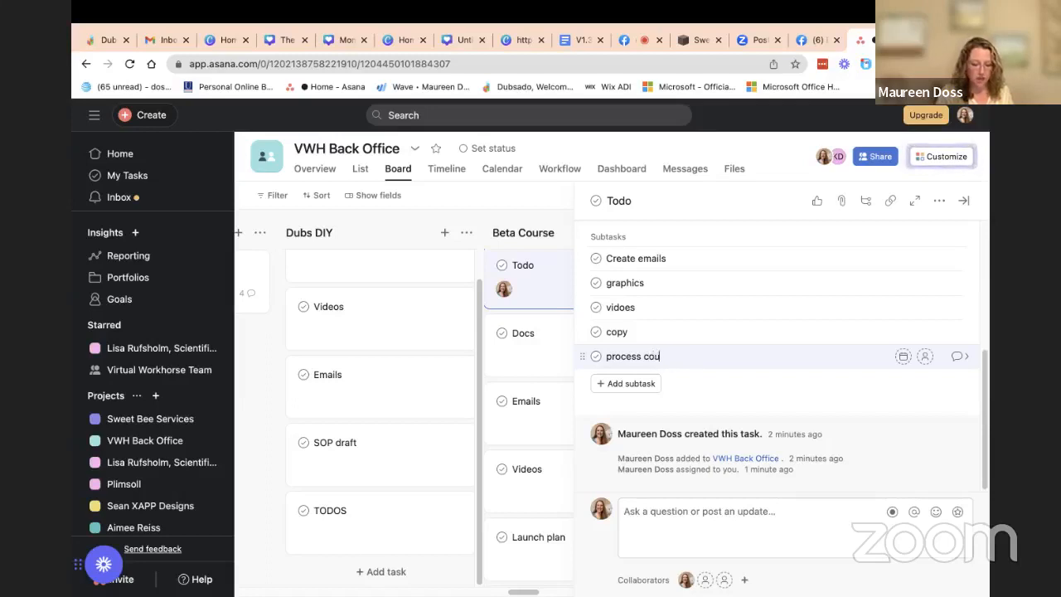
type("rse creation")
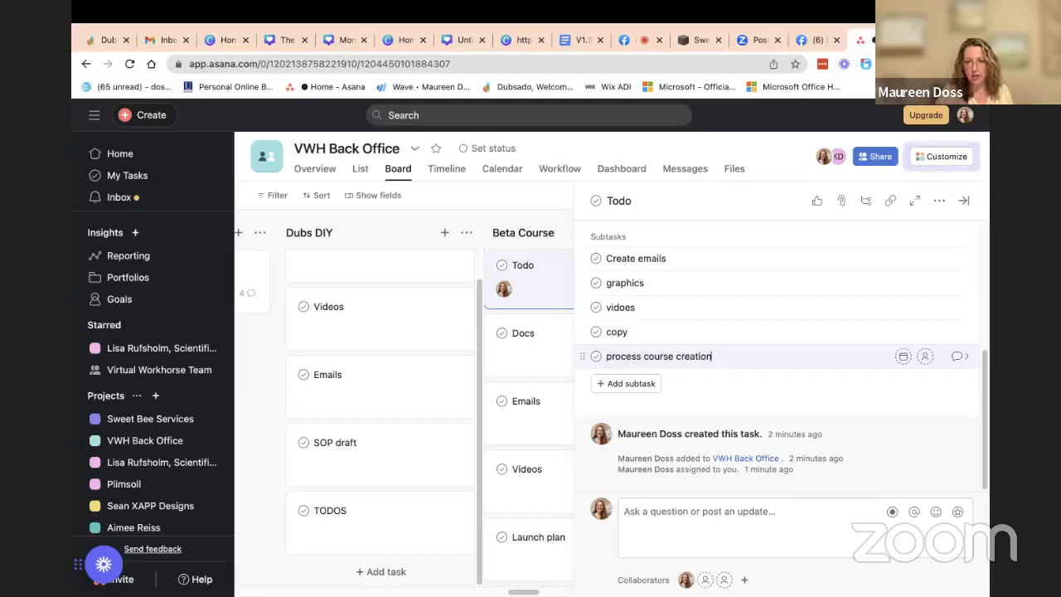
type(", sop d")
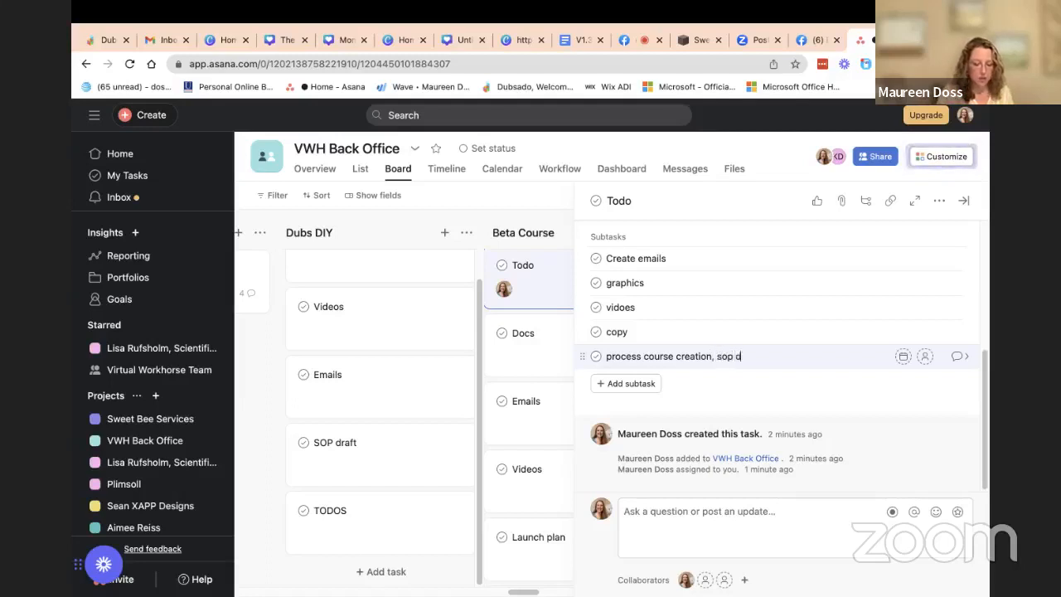
type("raft")
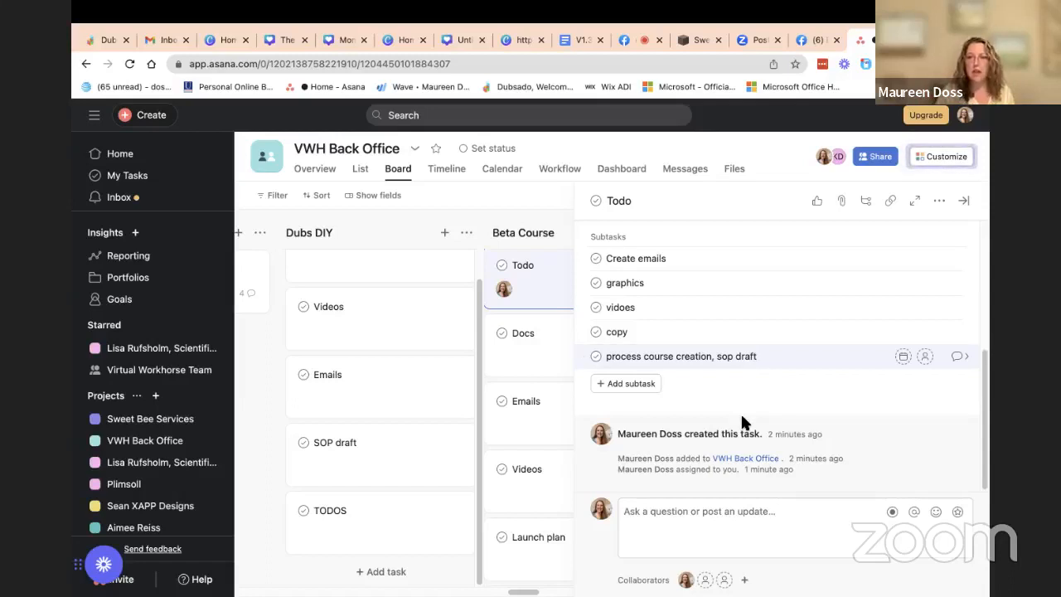
Add a subtask named "aesthetics" below the process course creation subtask.
left_click(632, 386)
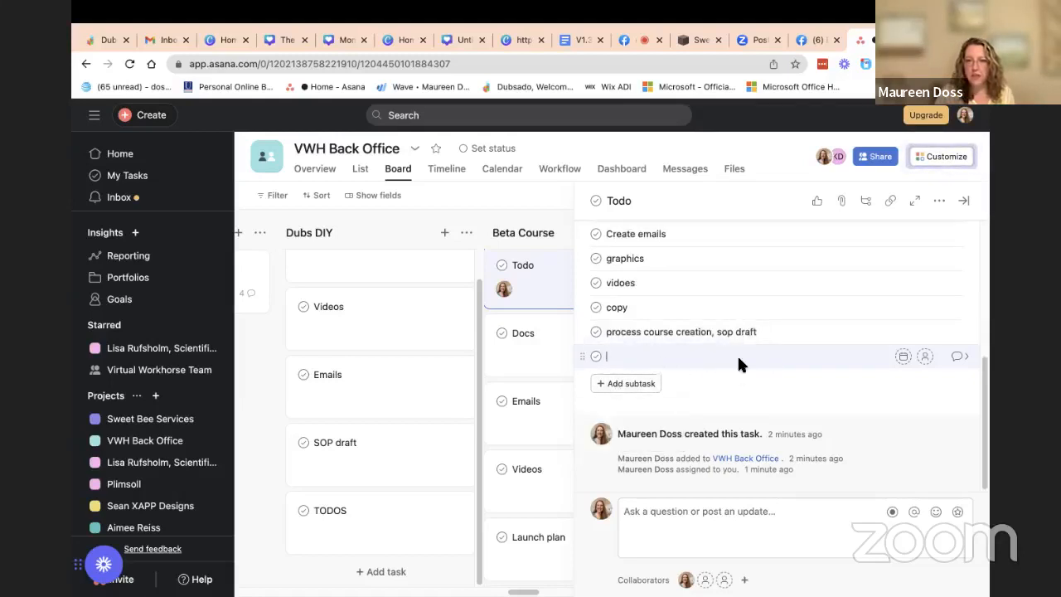
type("ac")
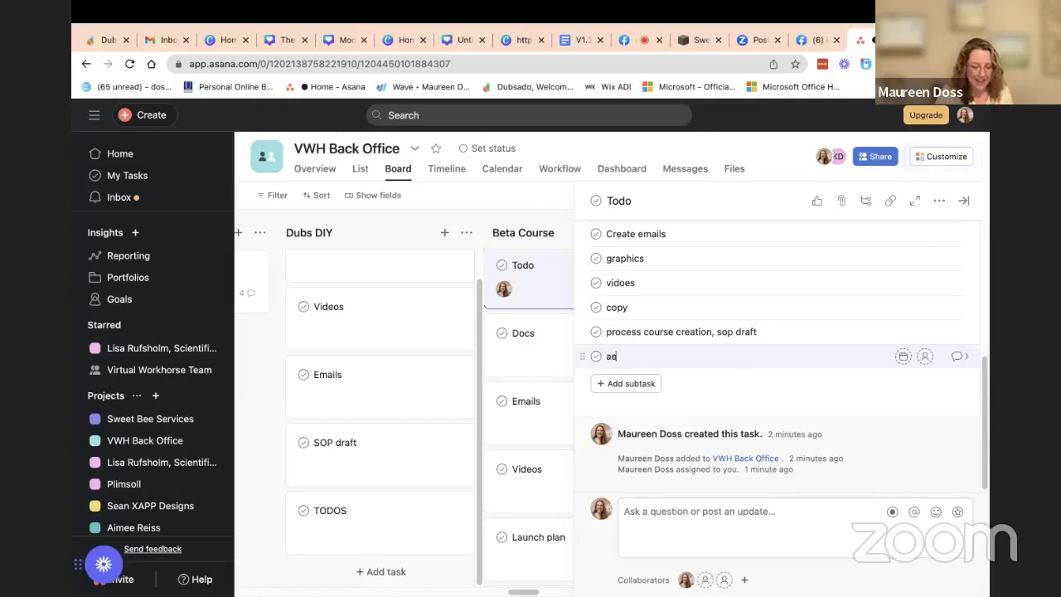
type("stth")
key("BackSpace")
key("BackSpace")
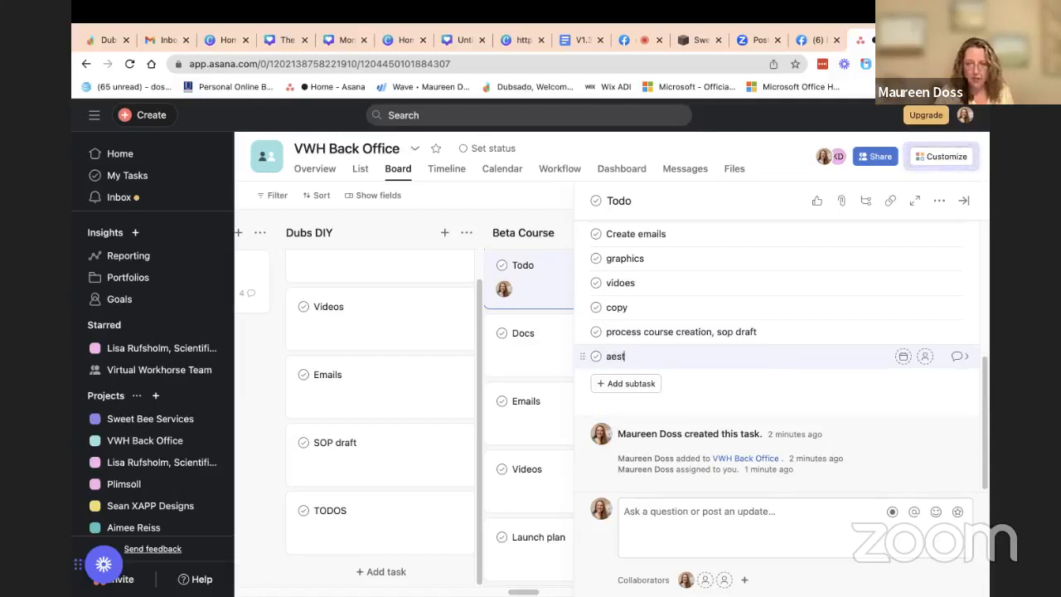
type("hetics")
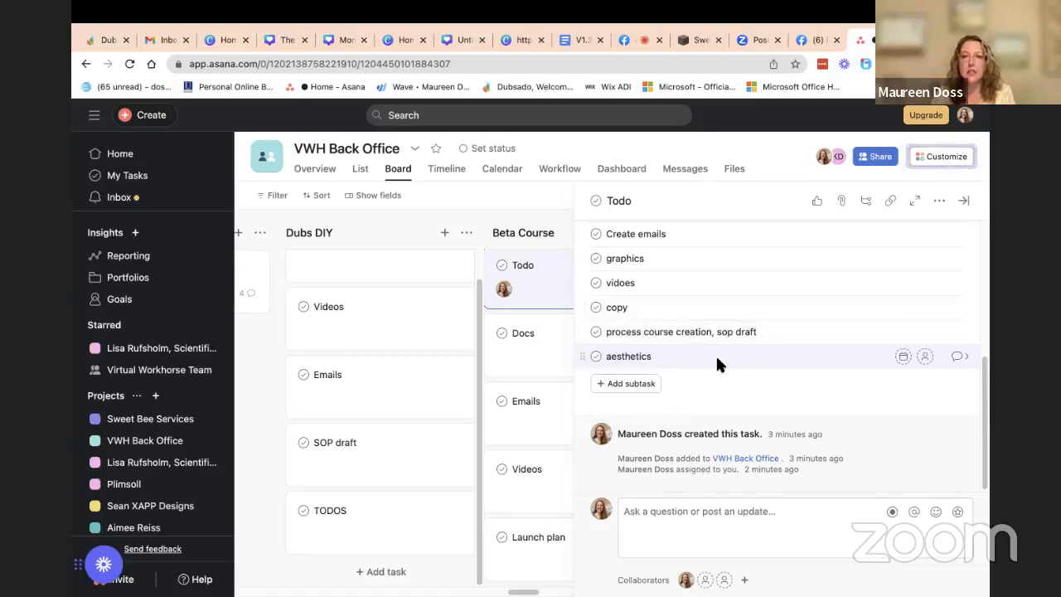
Move the copy subtask to the start of the Todo task's subtask list, above Create emails.
scroll(796, 306, "up", 3)
scroll(796, 305, "up", 3)
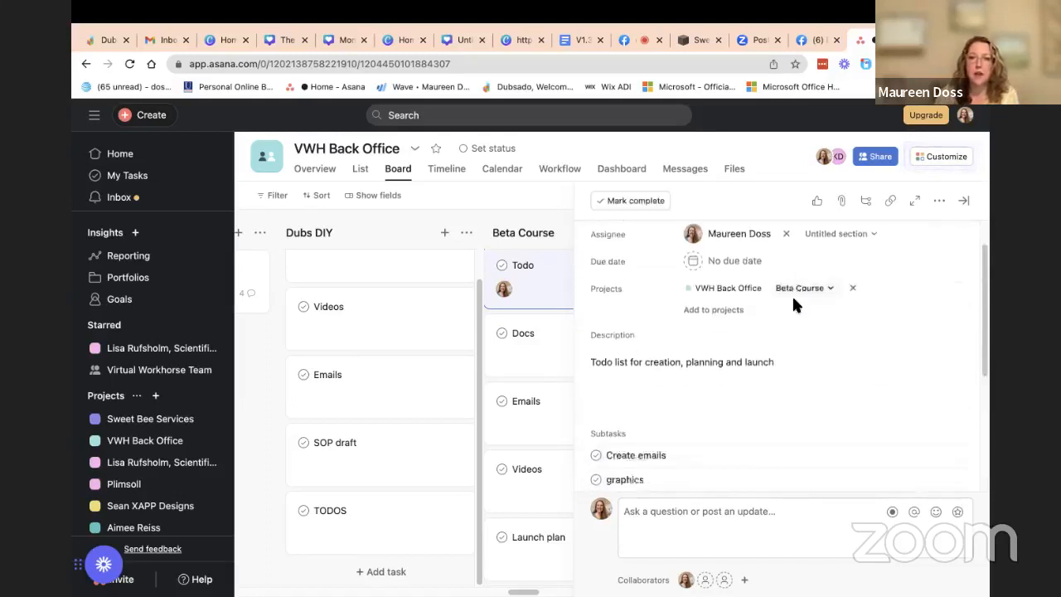
scroll(791, 293, "down", 5)
scroll(756, 402, "down", 2)
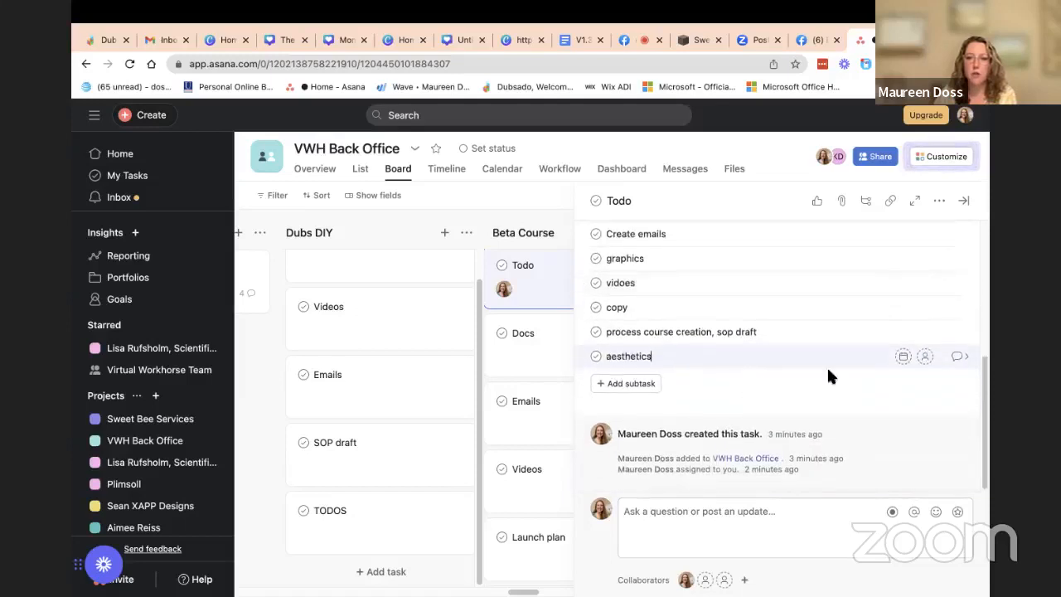
scroll(699, 381, "up", 1)
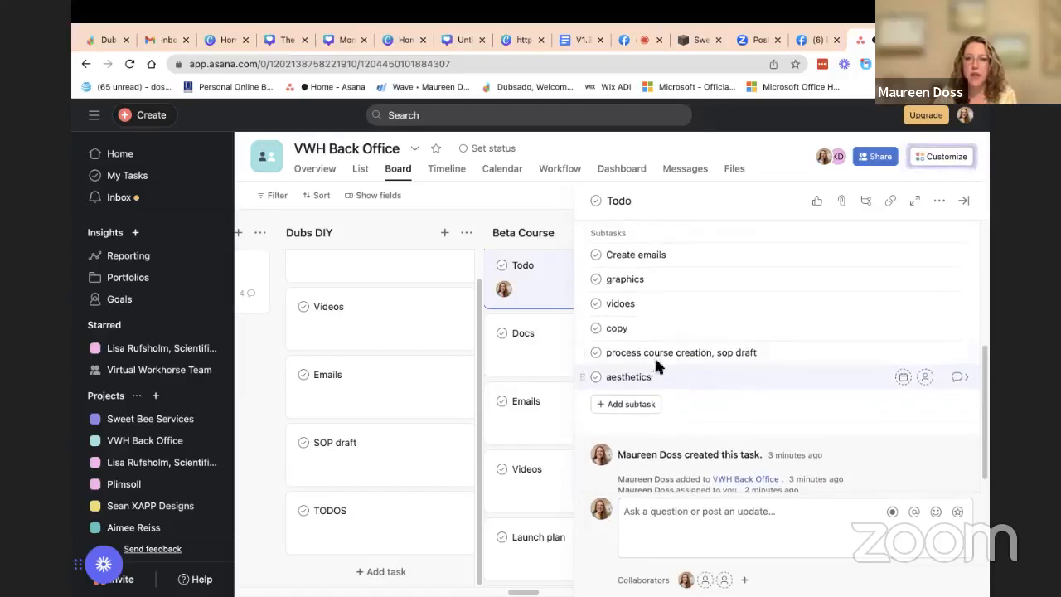
scroll(798, 349, "up", 1)
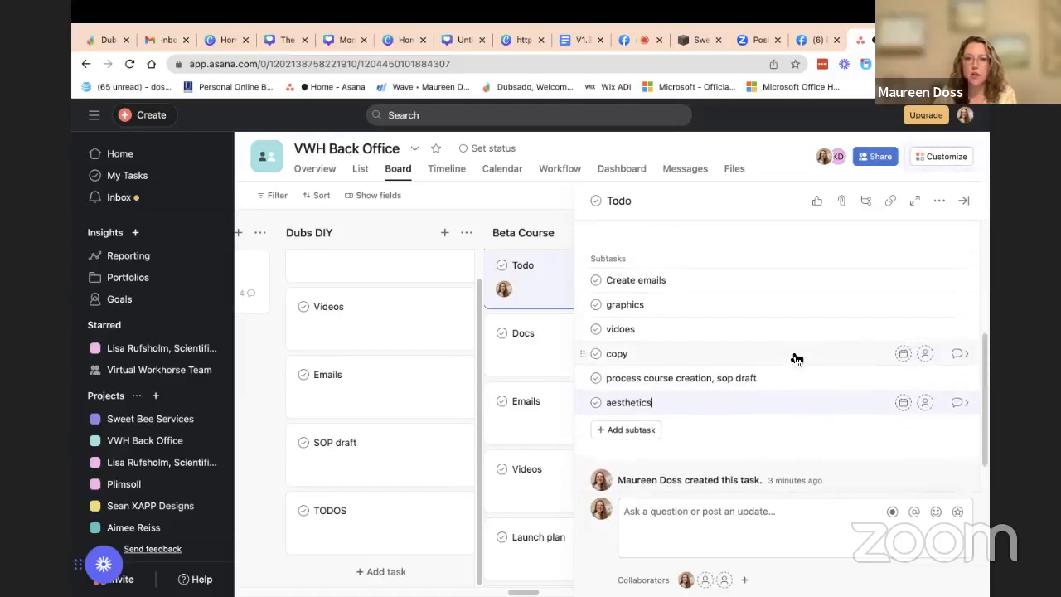
left_click_drag(582, 353, 599, 274)
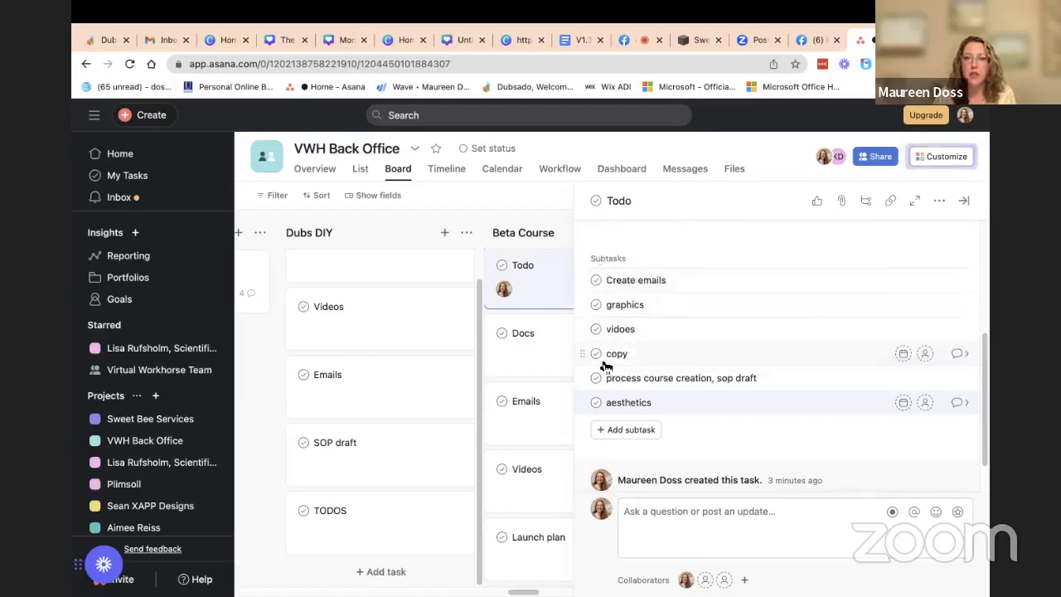
left_click_drag(589, 355, 583, 267)
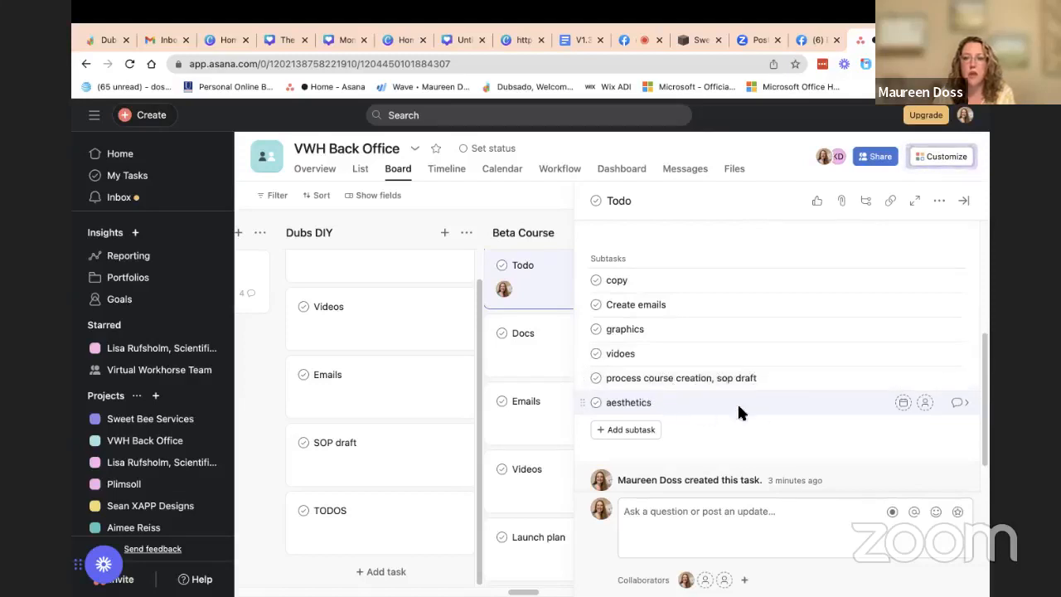
Add the subtasks "testing" and "Final edits" below aesthetics in the Todo task.
left_click(639, 432)
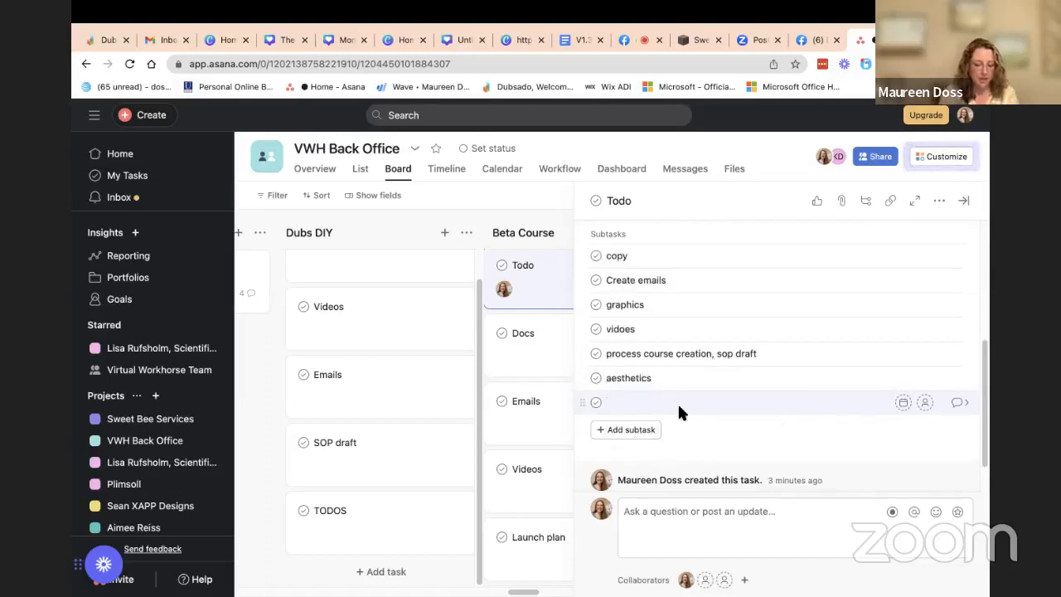
type("testing")
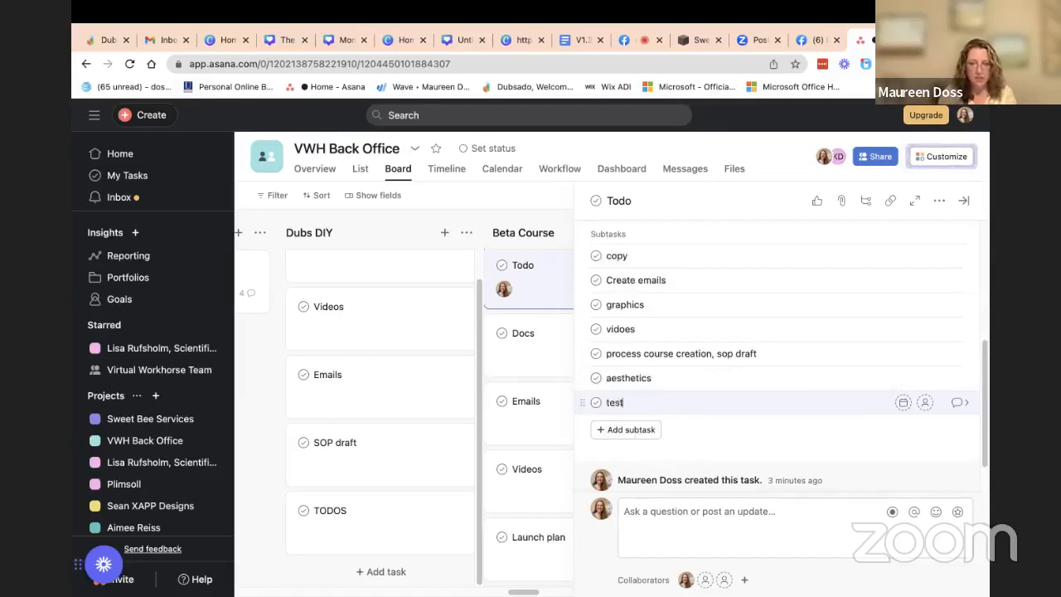
left_click(643, 430)
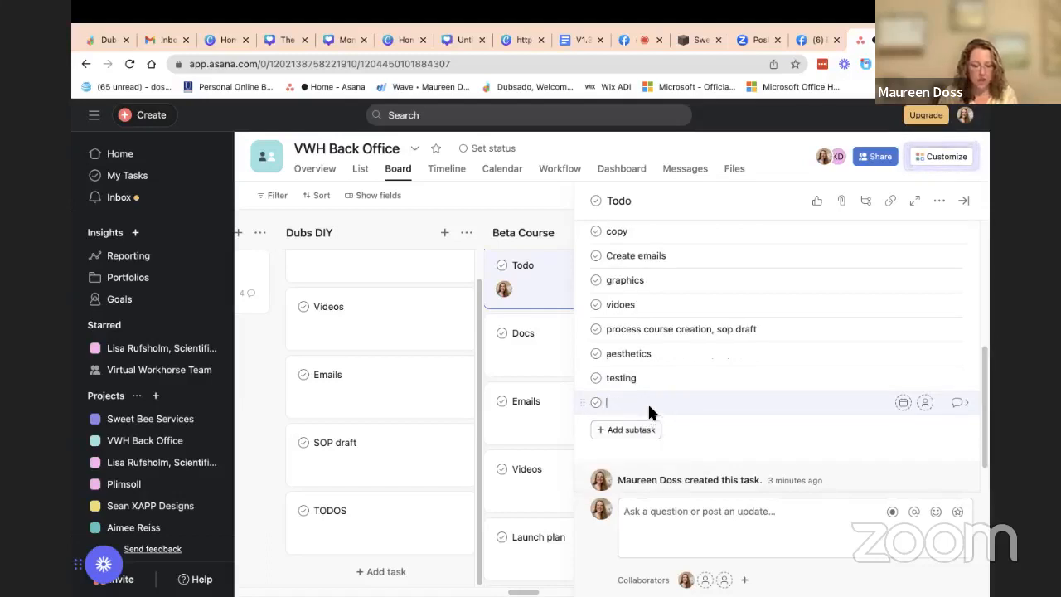
type("f")
type("i")
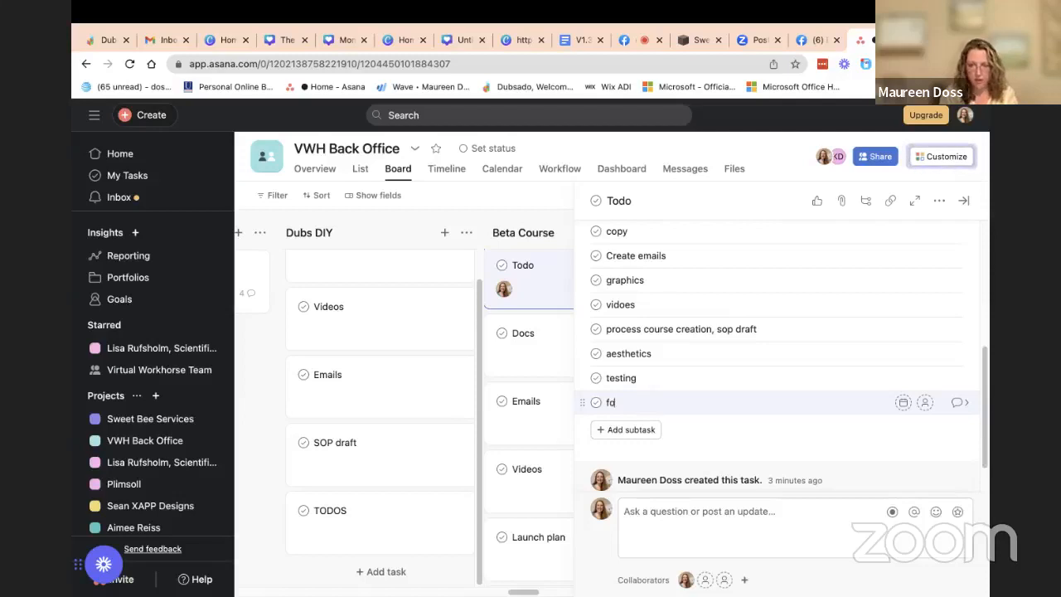
key("BackSpace")
key("BackSpace")
type("Finaln")
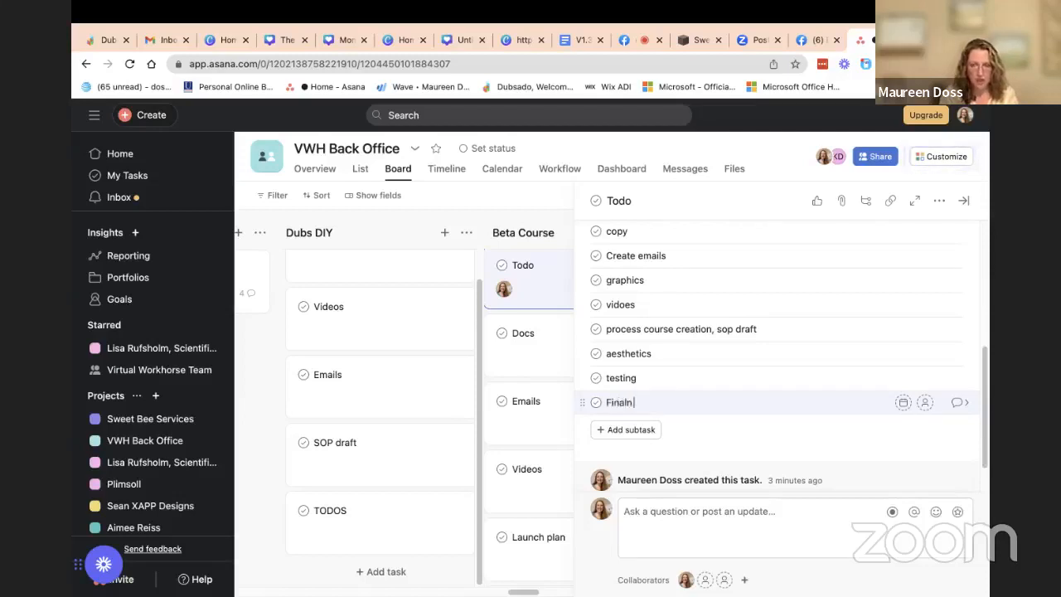
key("BackSpace")
type(" rd")
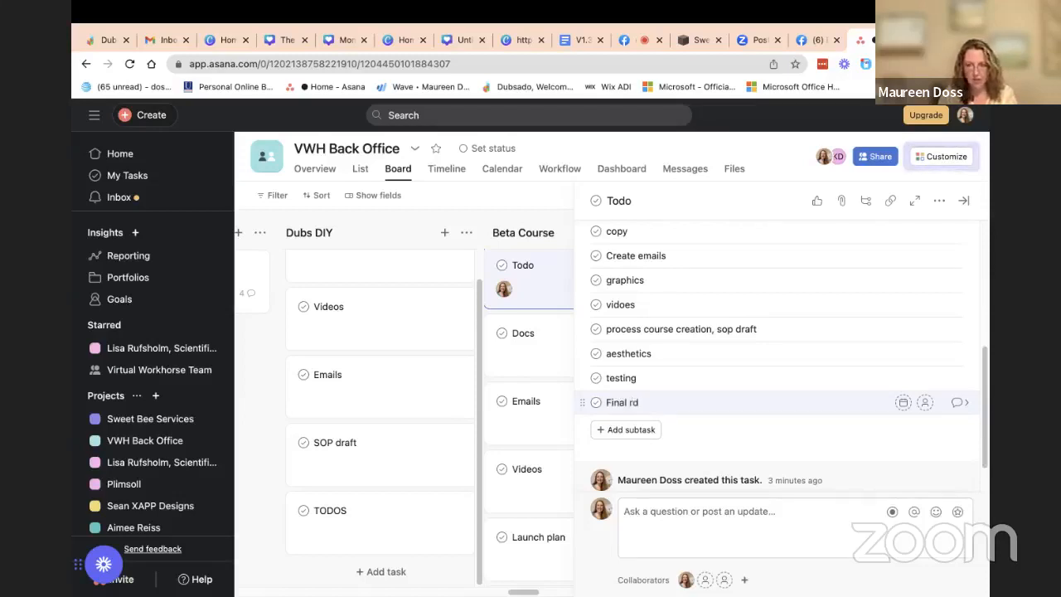
key("BackSpace")
key("BackSpace")
type("edits")
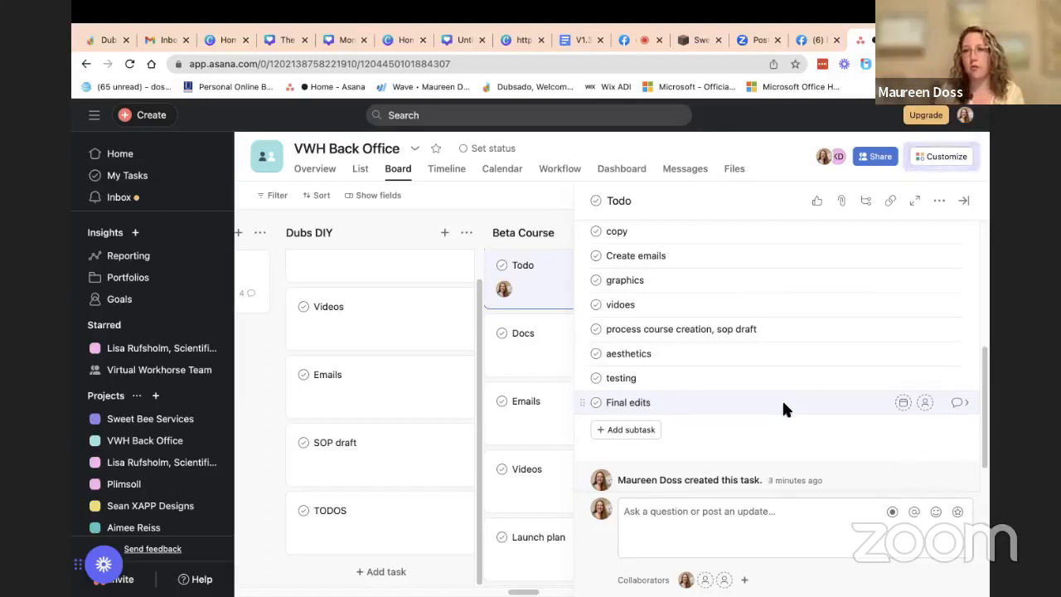
scroll(765, 395, "down", 2)
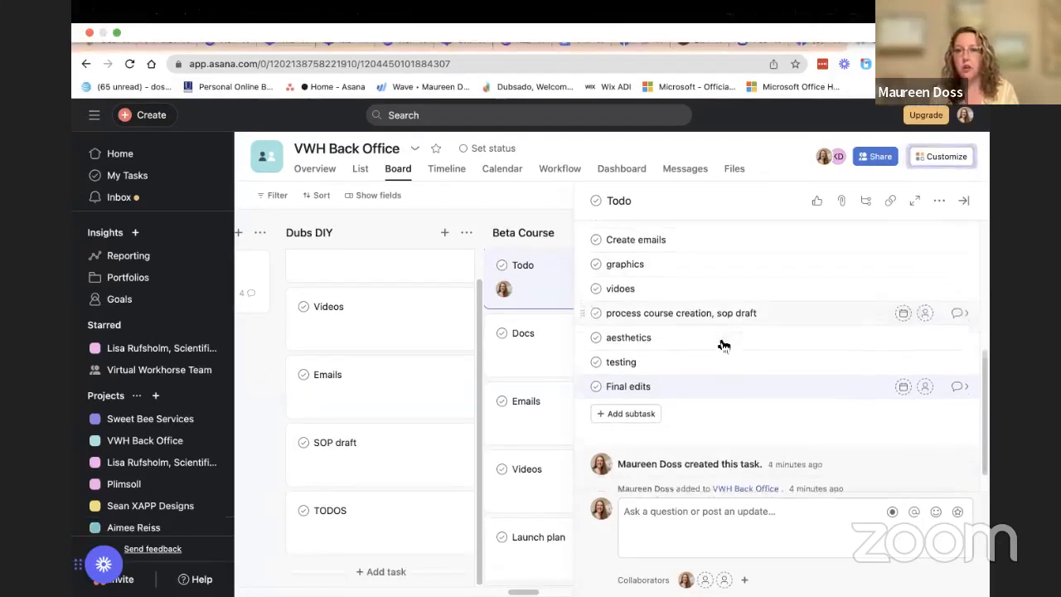
scroll(779, 406, "up", 3)
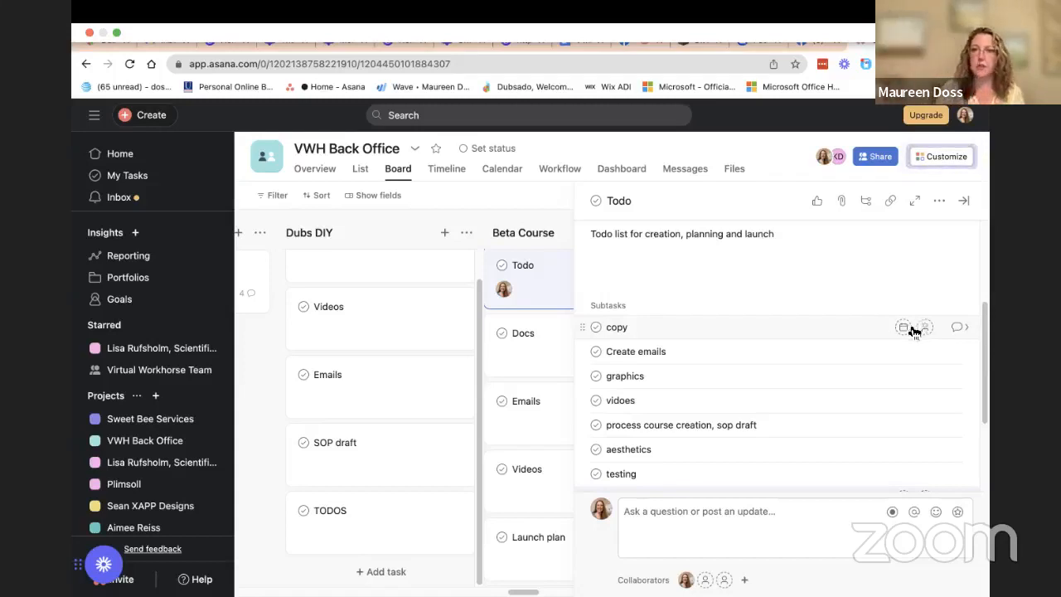
left_click(904, 328)
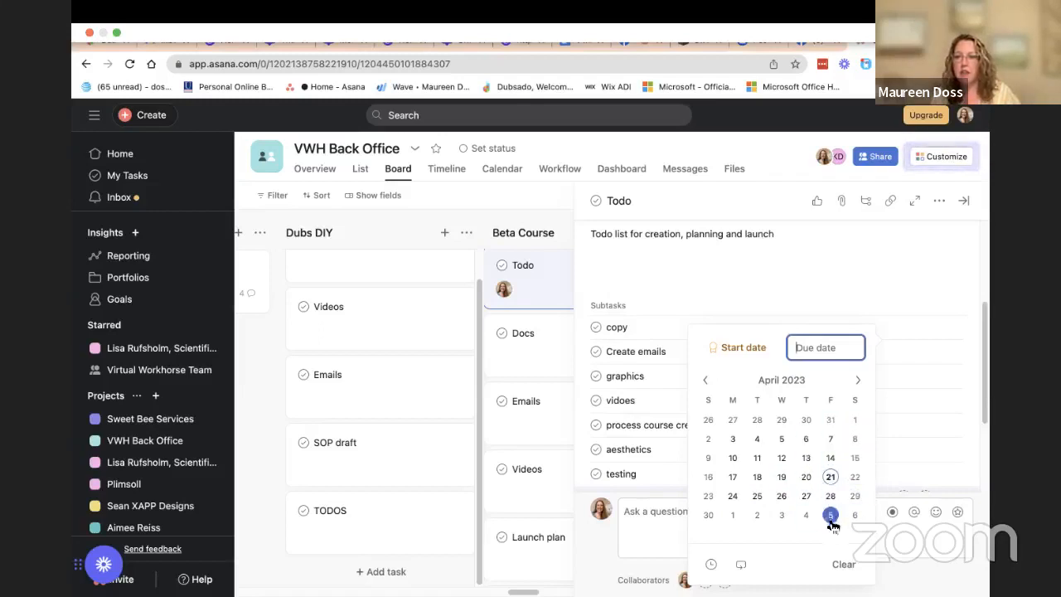
left_click(857, 381)
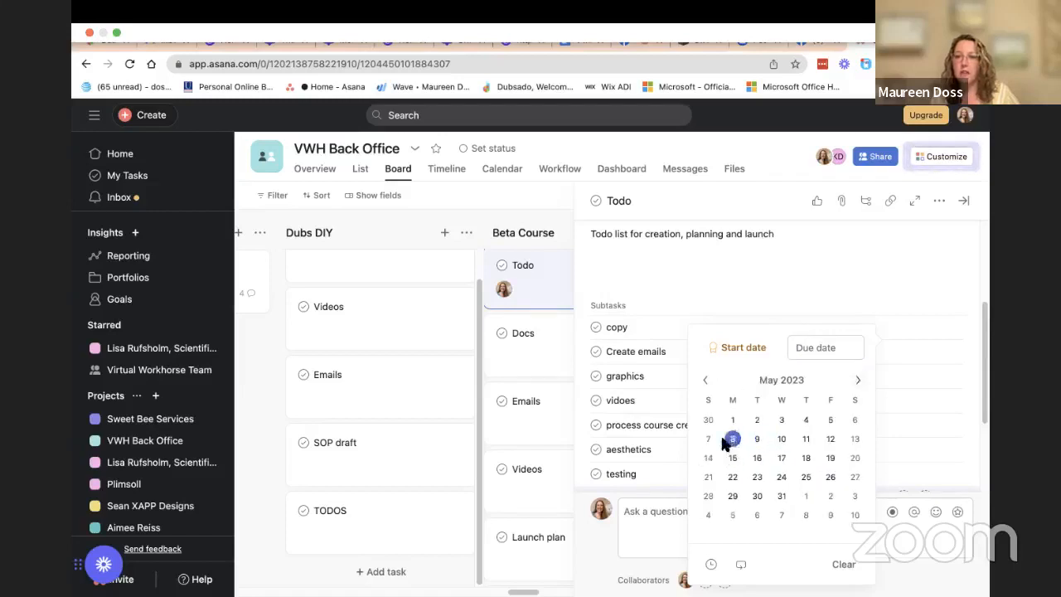
left_click(706, 381)
left_click(706, 381)
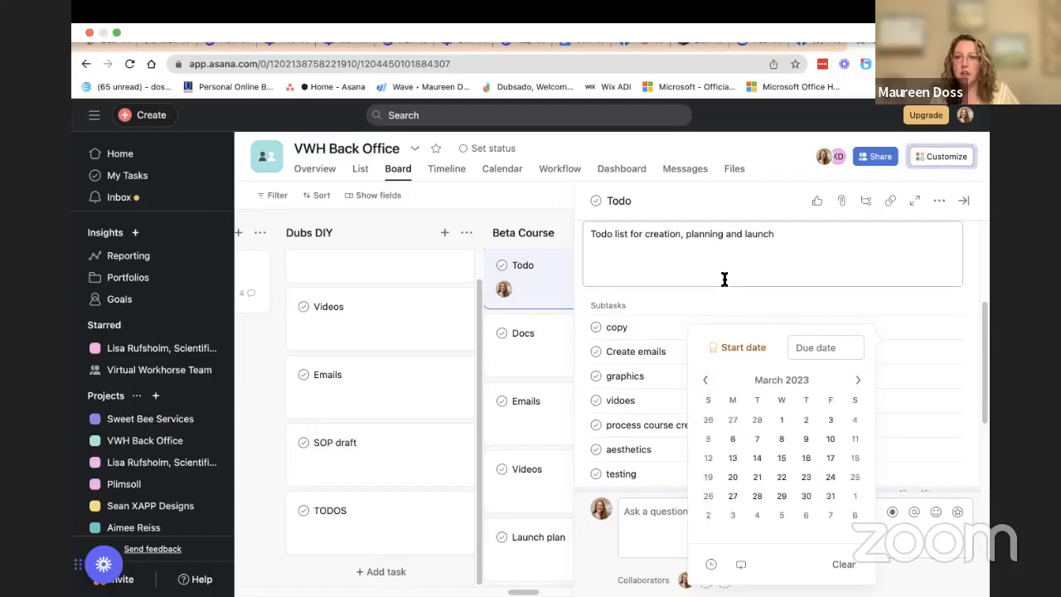
Append "May 15" after the word launch in the Todo task's description.
left_click(794, 235)
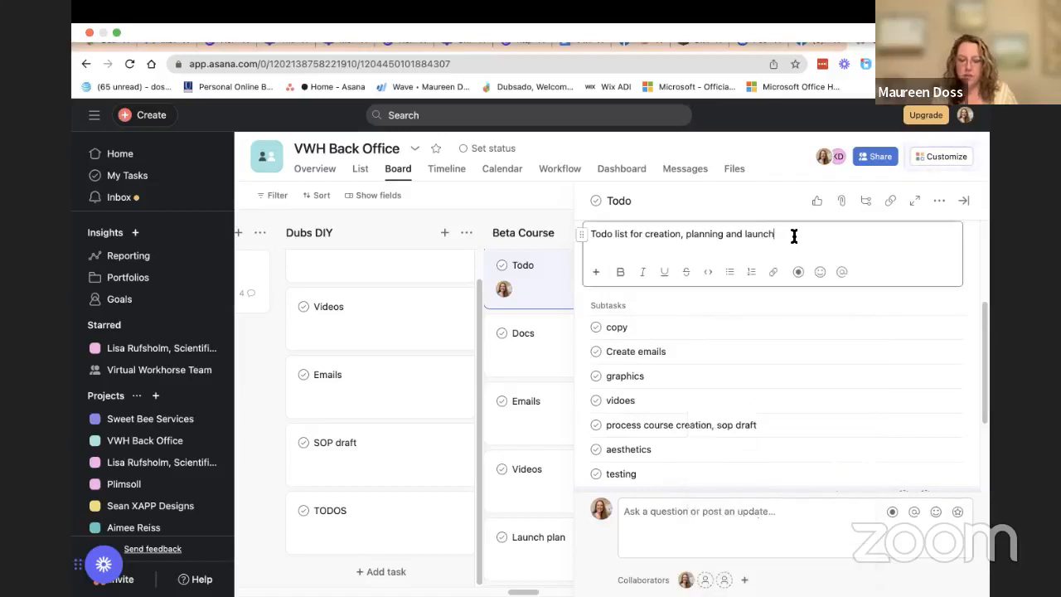
type("May 15")
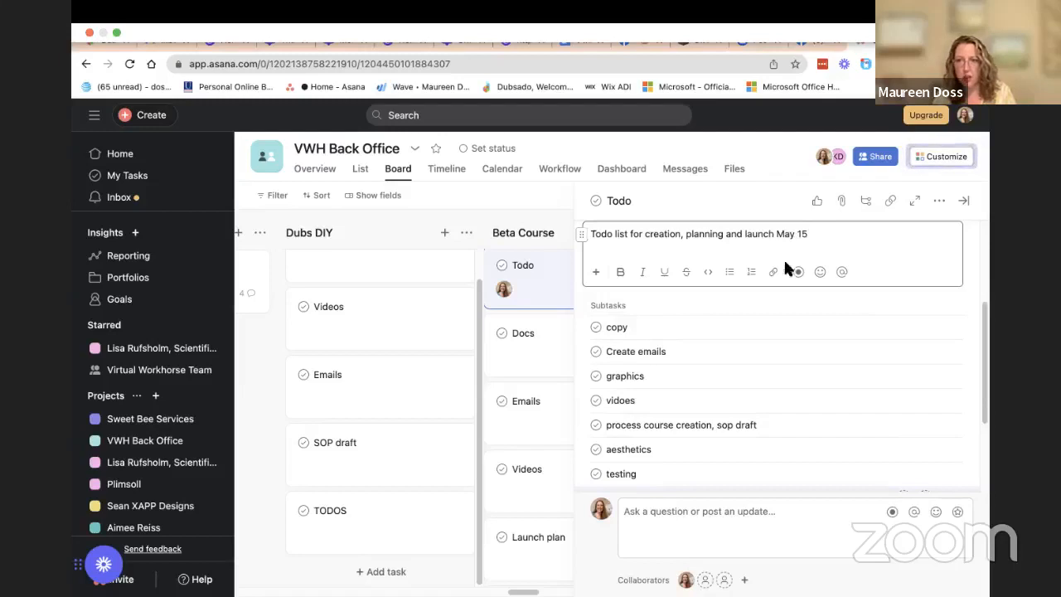
left_click(785, 374)
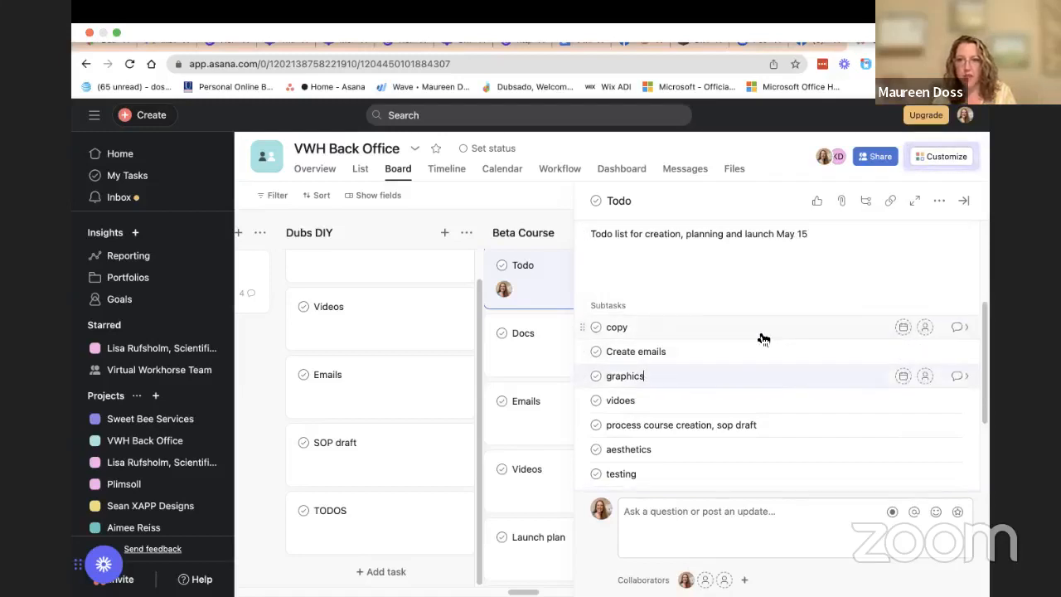
Set the due date of the copy subtask to April 21, 2023.
left_click(902, 327)
left_click(830, 476)
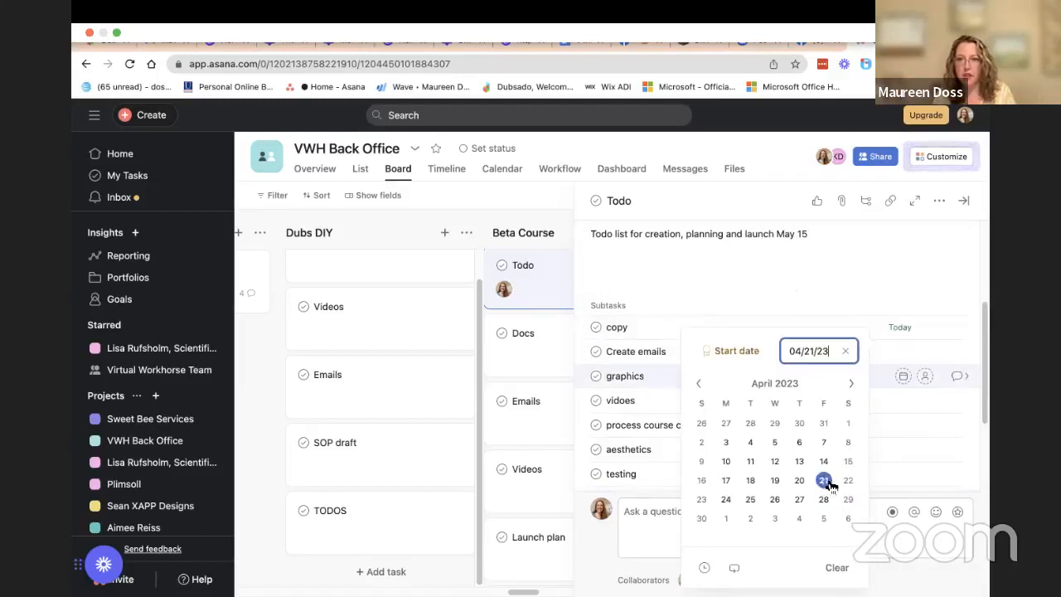
left_click(858, 290)
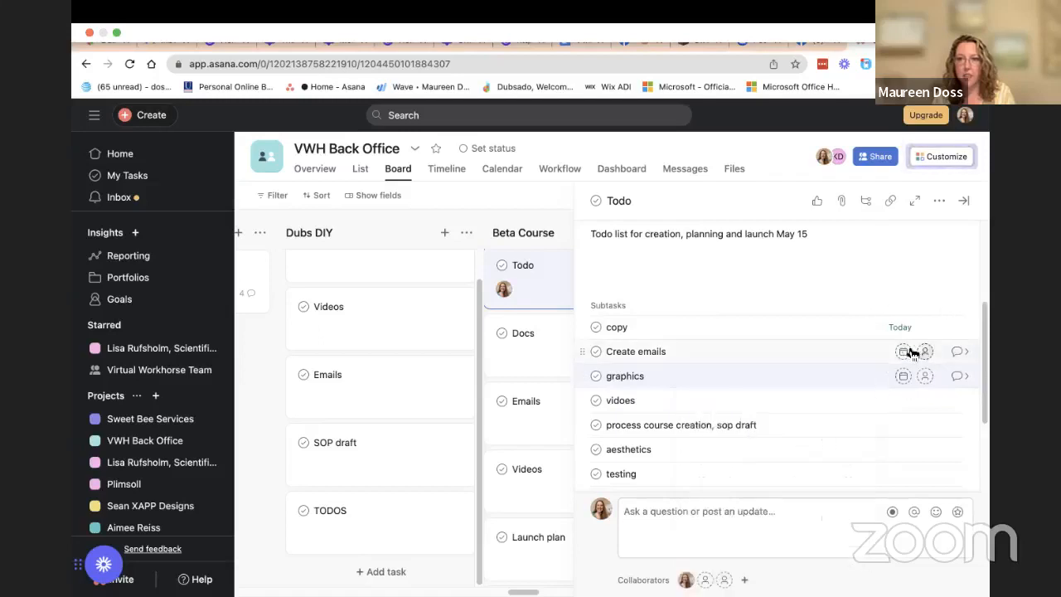
Set the due date of the Create emails subtask to April 25, 2023.
left_click(904, 352)
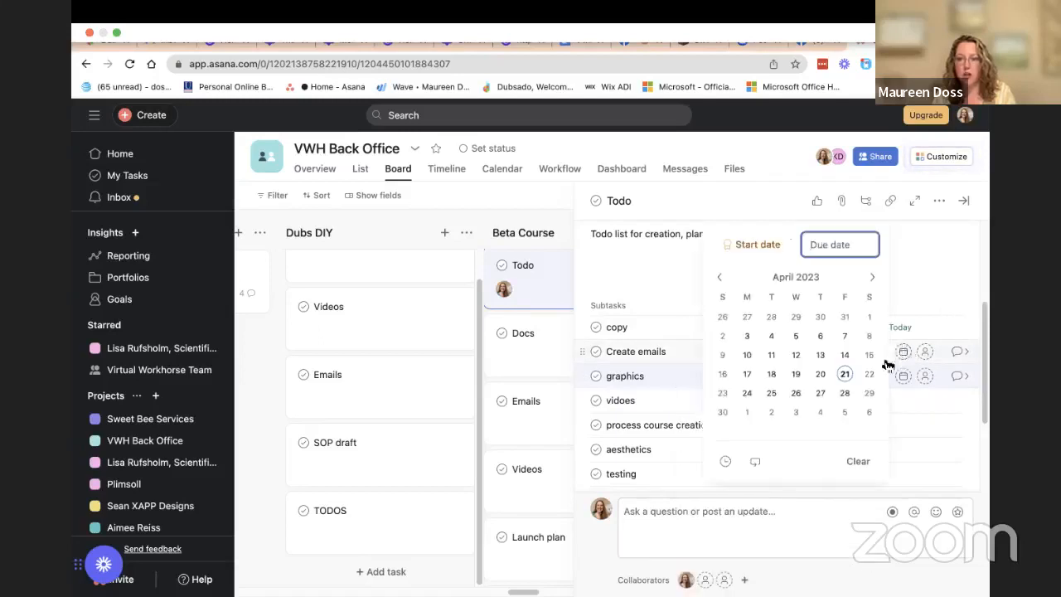
left_click(750, 395)
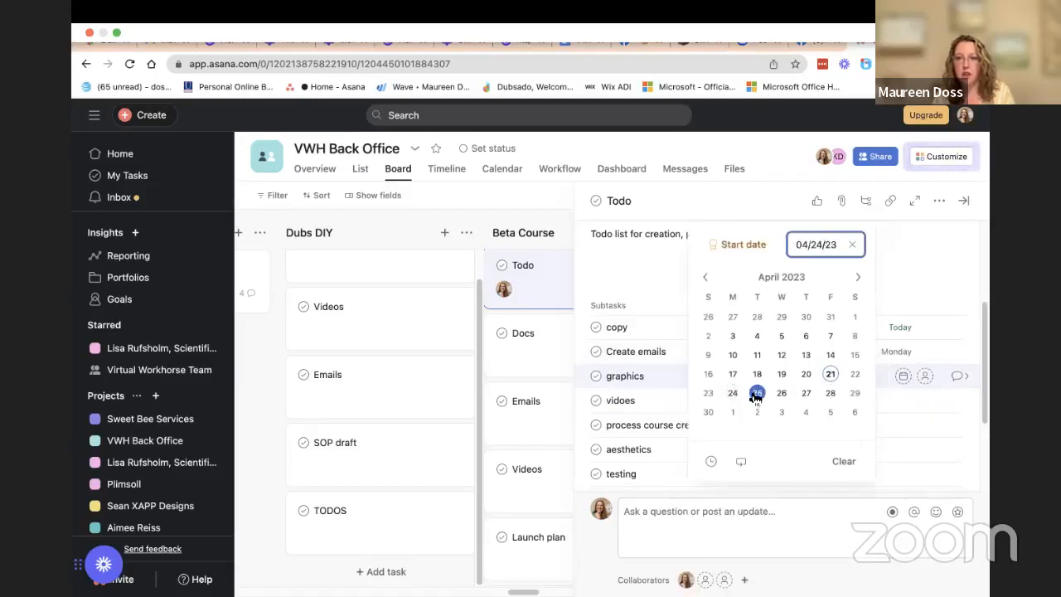
left_click(756, 394)
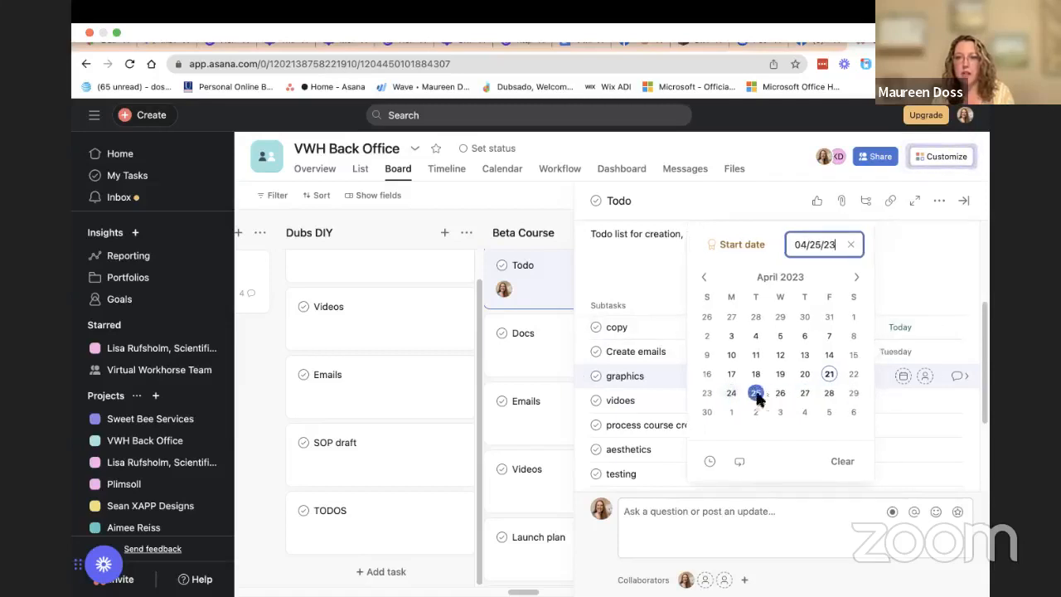
left_click(912, 276)
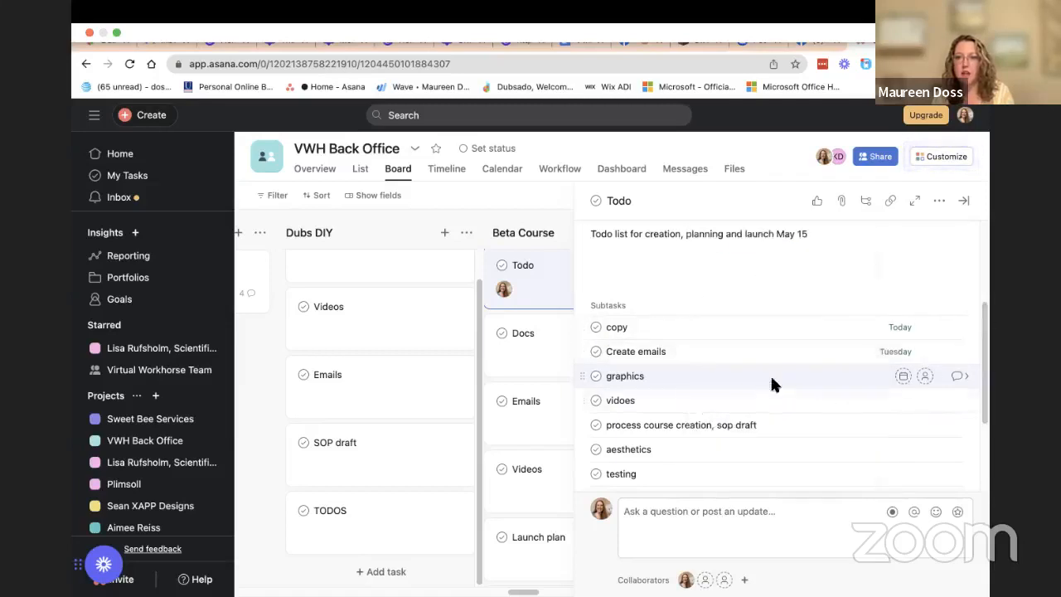
Set the due date of the graphics subtask to April 28, 2023.
left_click(904, 377)
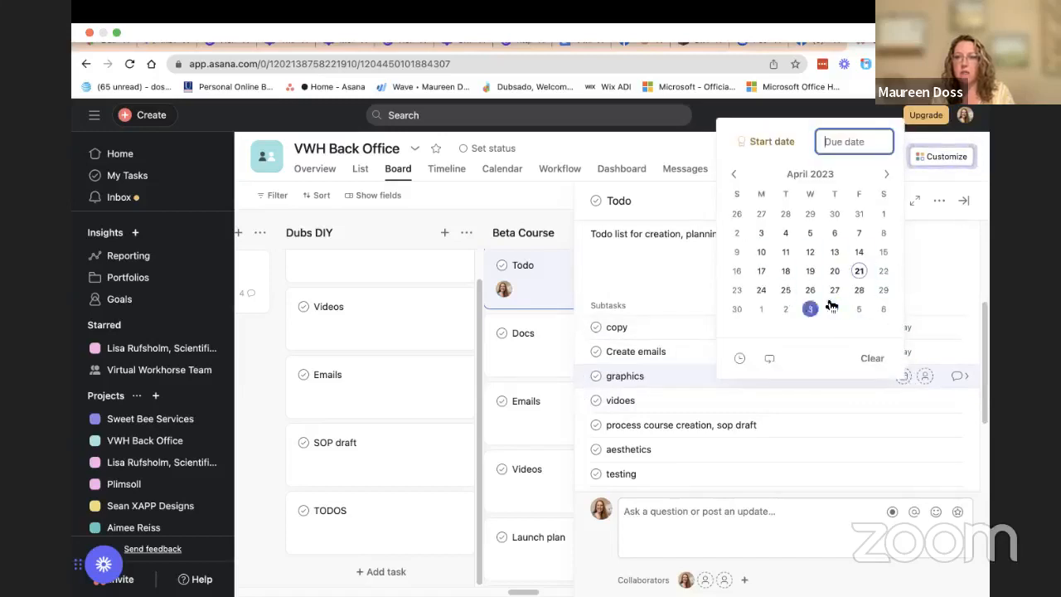
left_click(859, 295)
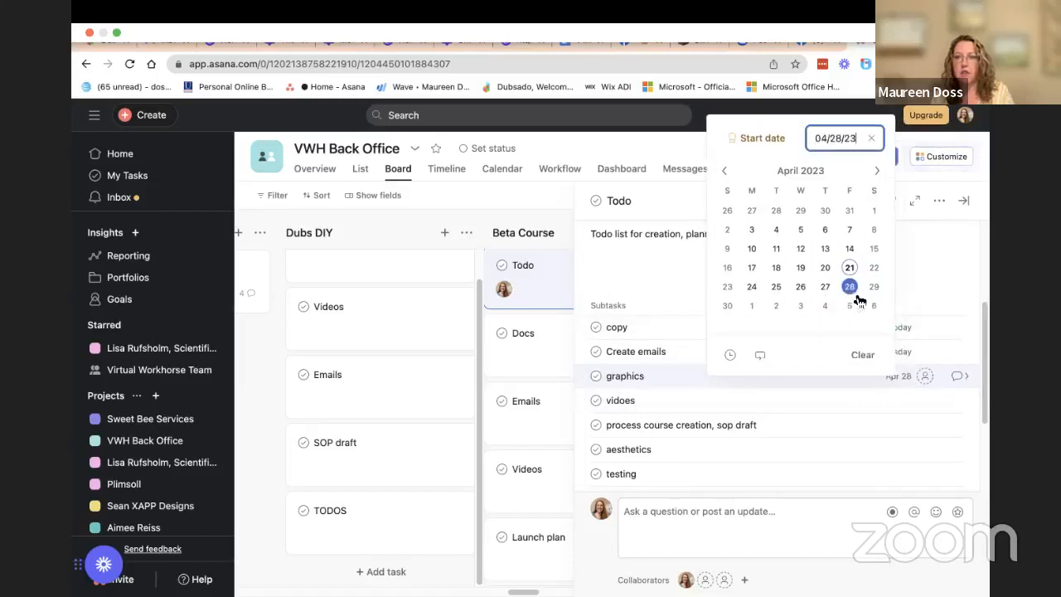
left_click(927, 288)
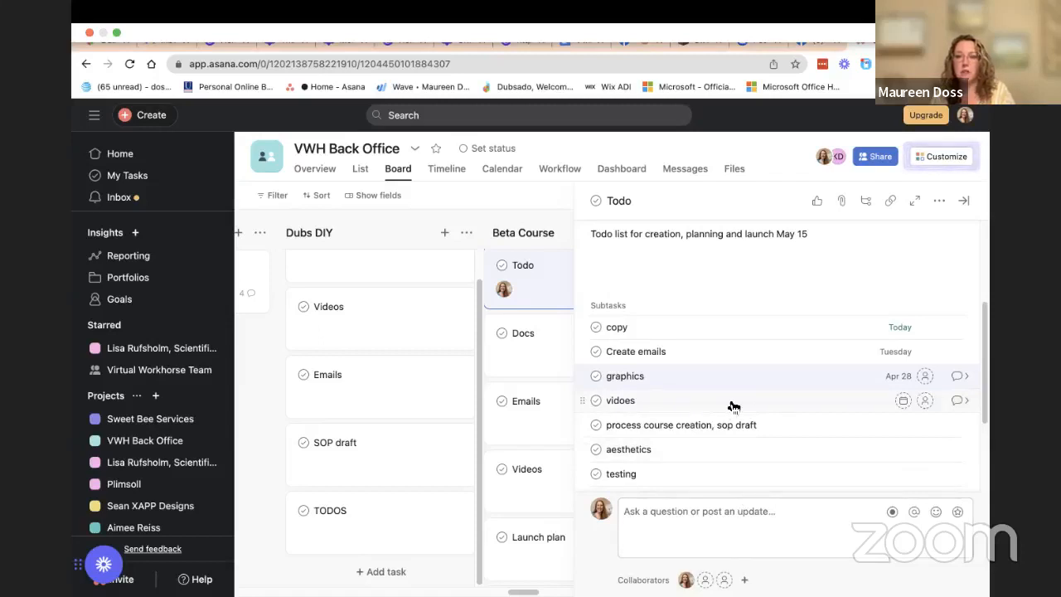
Post the comment "Promote" on the Todo task.
left_click(687, 519)
type("Promote")
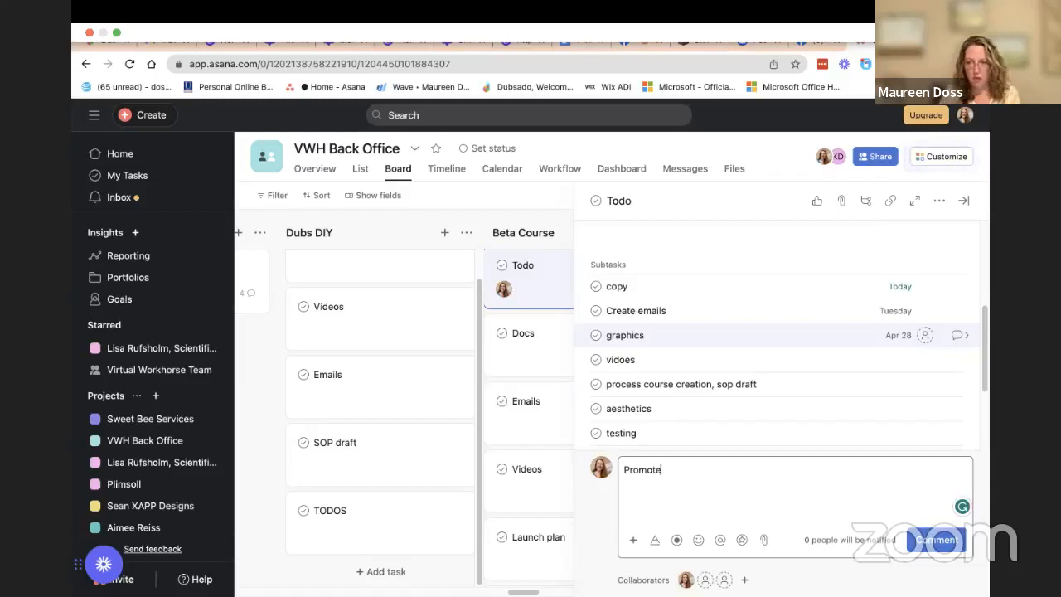
left_click(937, 540)
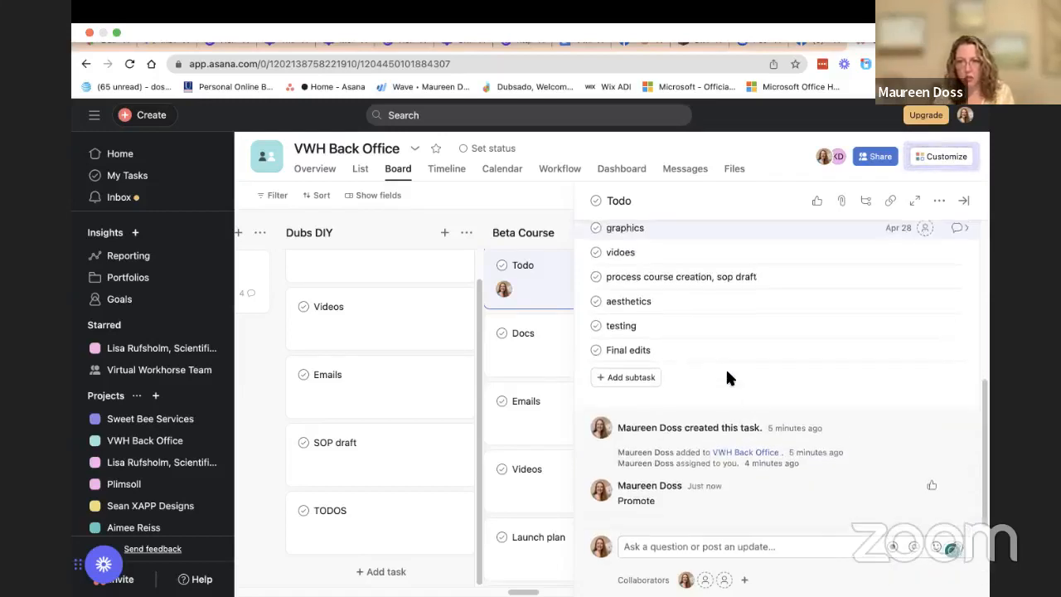
Add a subtask named "Promote" between graphics and vidoes in the Todo task's subtask list.
key("Return")
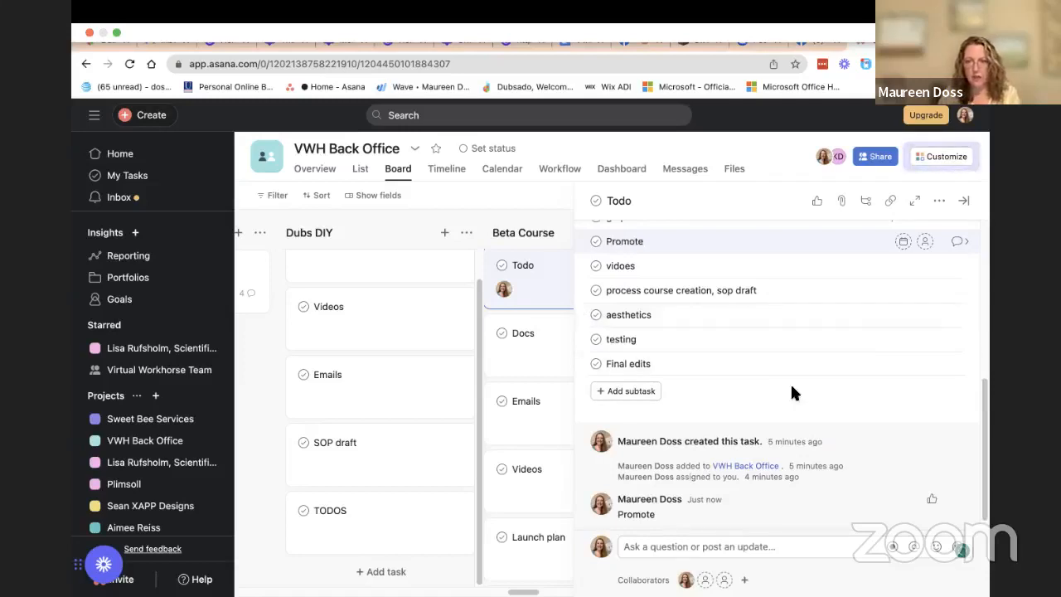
scroll(833, 396, "up", 3)
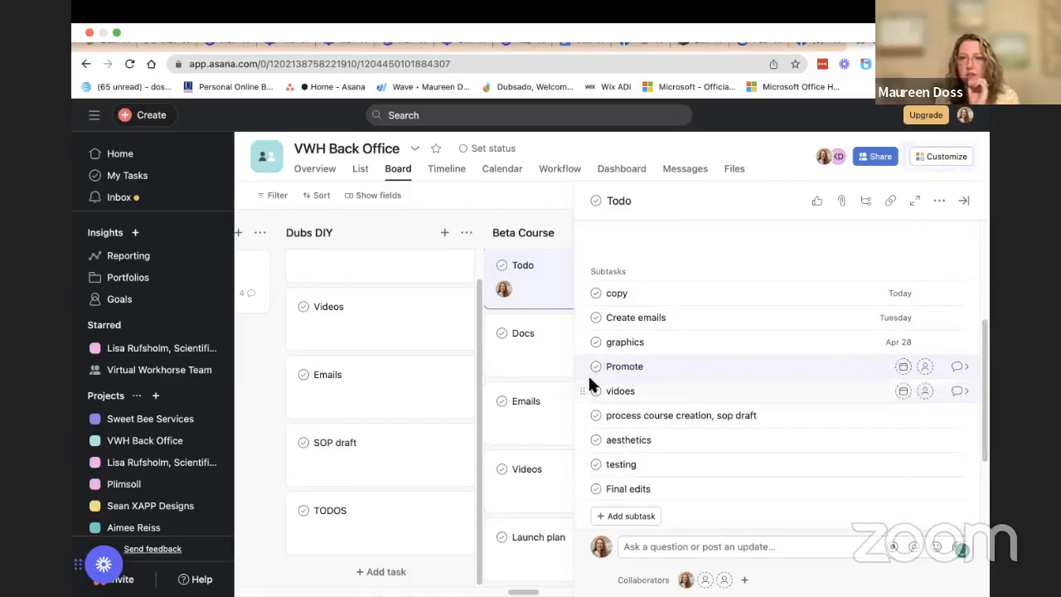
left_click_drag(584, 373, 587, 390)
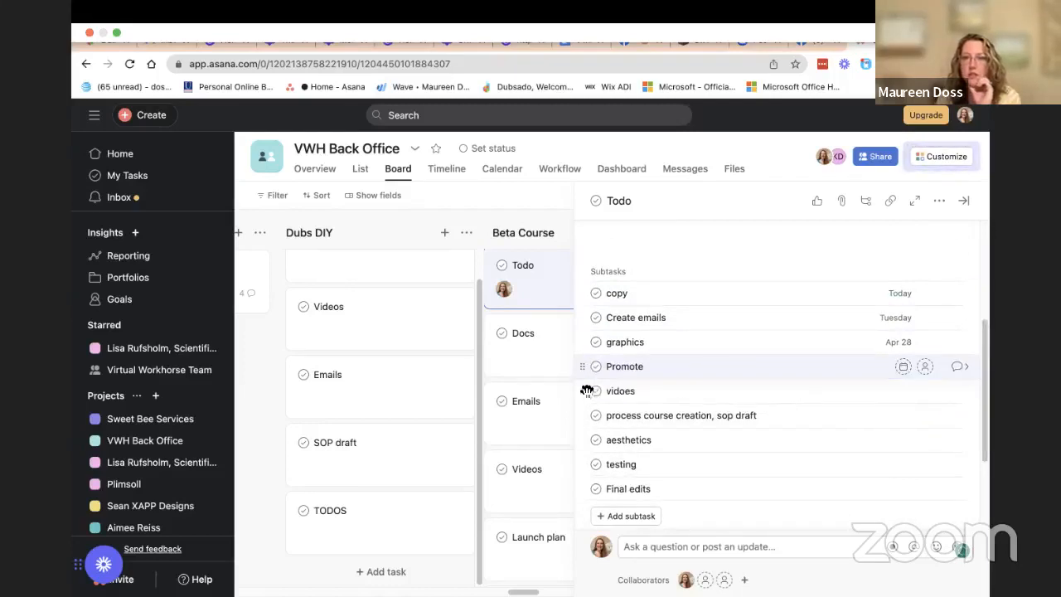
Set the due date of the Promote subtask to May 1, 2023.
left_click(904, 367)
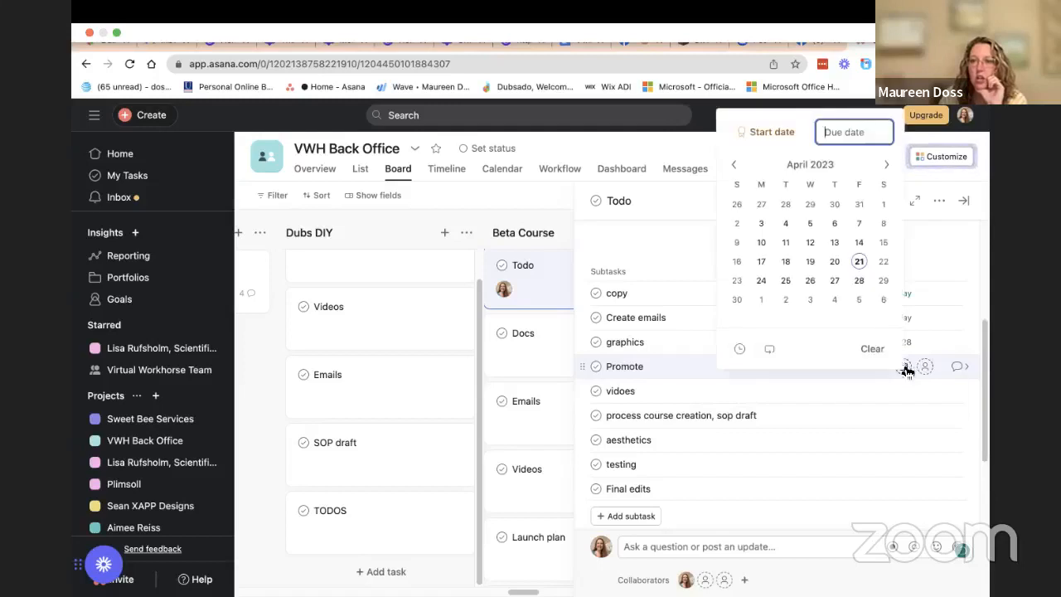
left_click(886, 165)
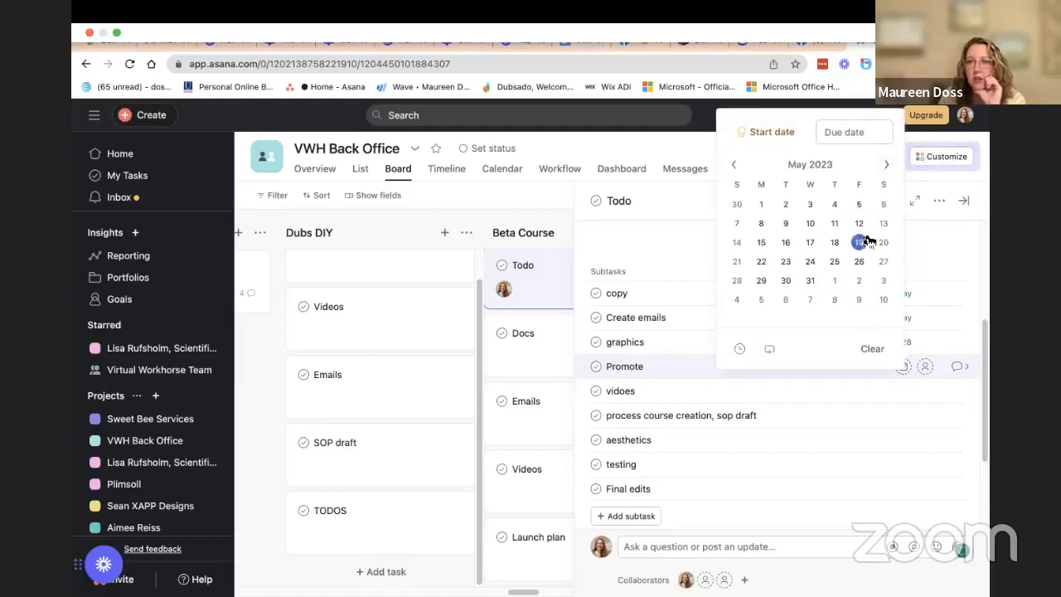
left_click(763, 206)
left_click(693, 226)
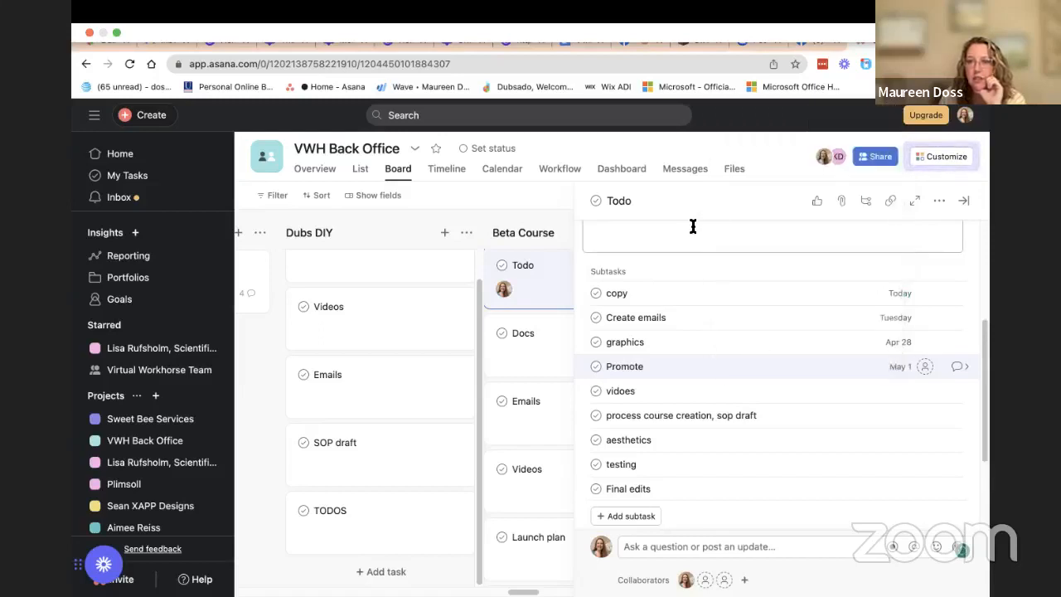
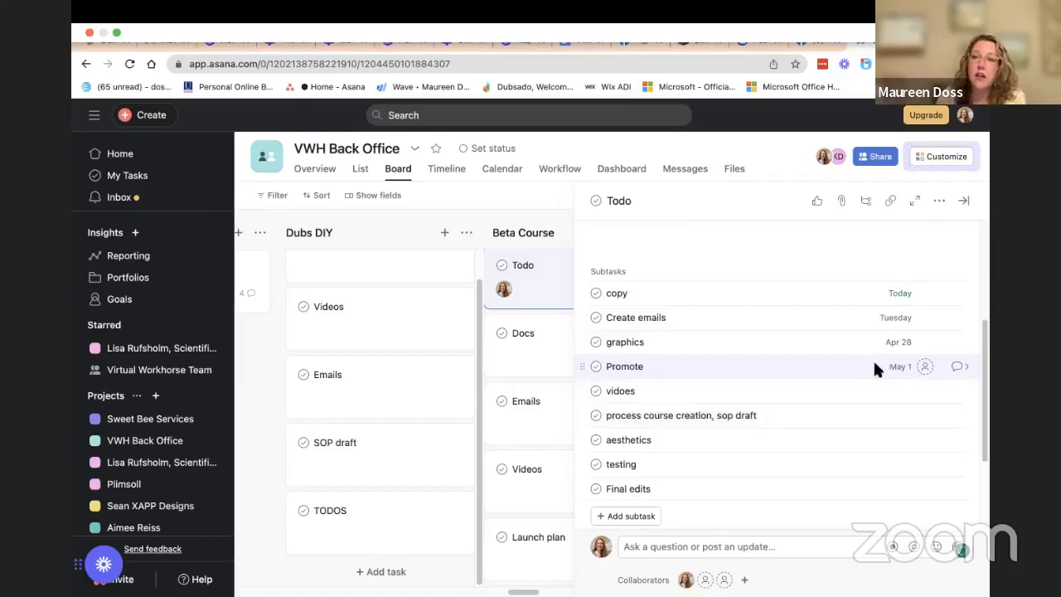
Add a subtask named "Live videos" directly below vidoes in the Todo task's subtask list.
left_click(585, 395)
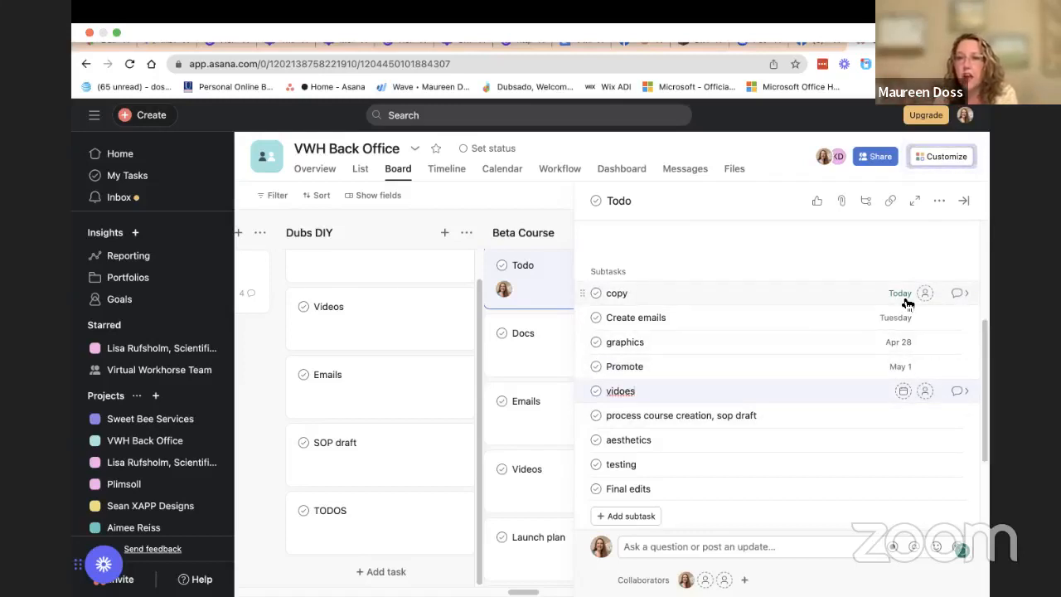
key("Return")
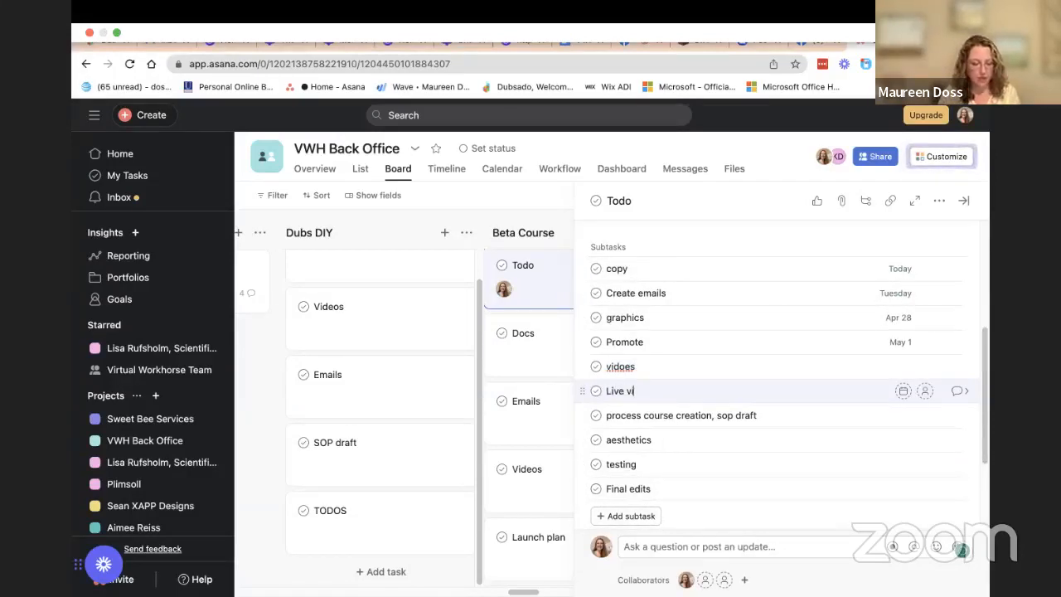
left_click(861, 468)
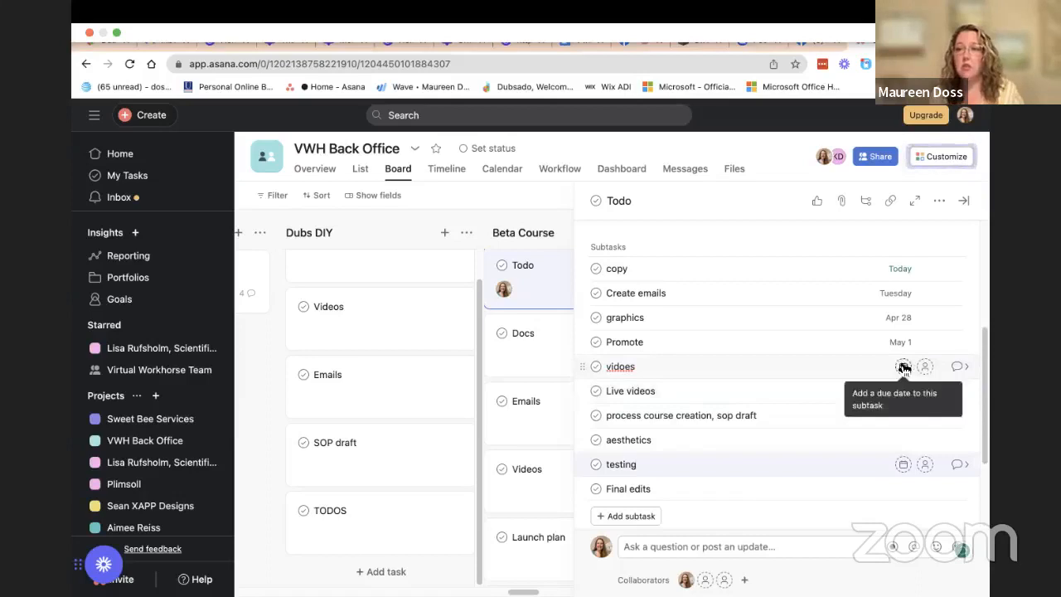
Set the due date of the vidoes subtask to May 3, 2023 and of the Live videos subtask to May 5, 2023.
left_click(899, 366)
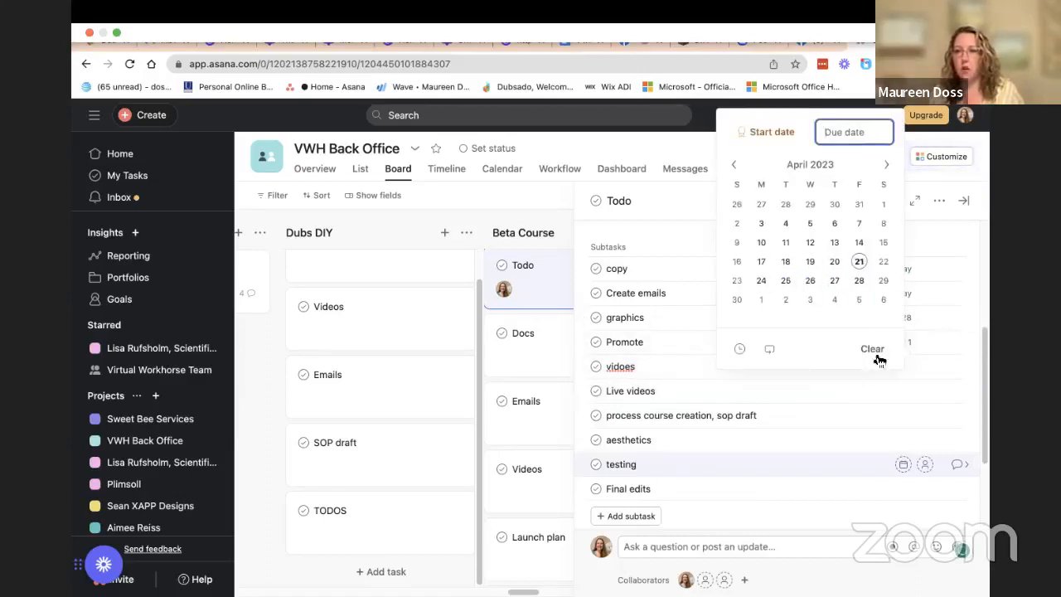
left_click(810, 299)
left_click(864, 407)
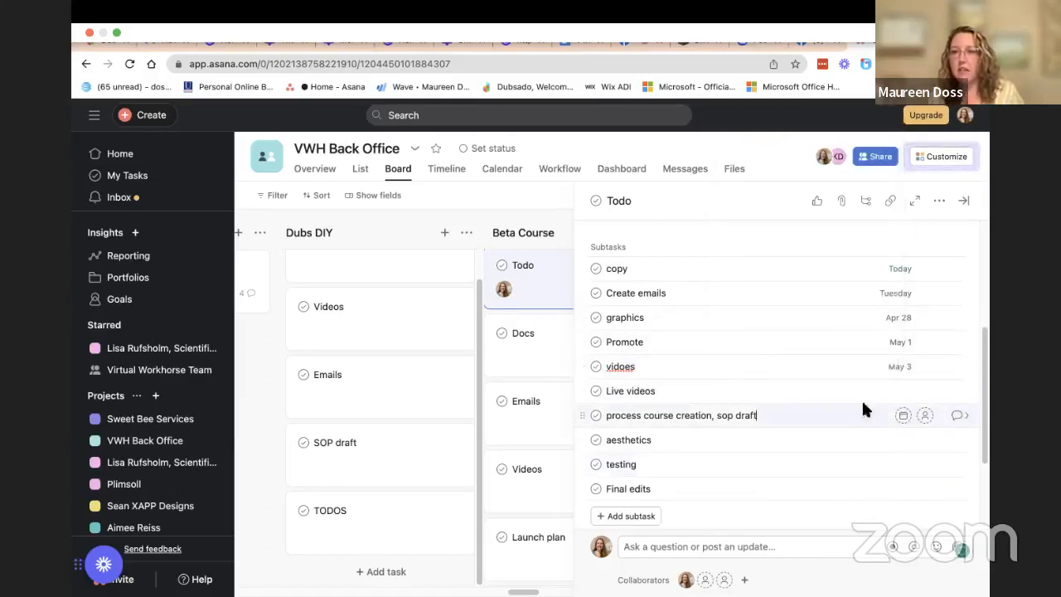
left_click(905, 391)
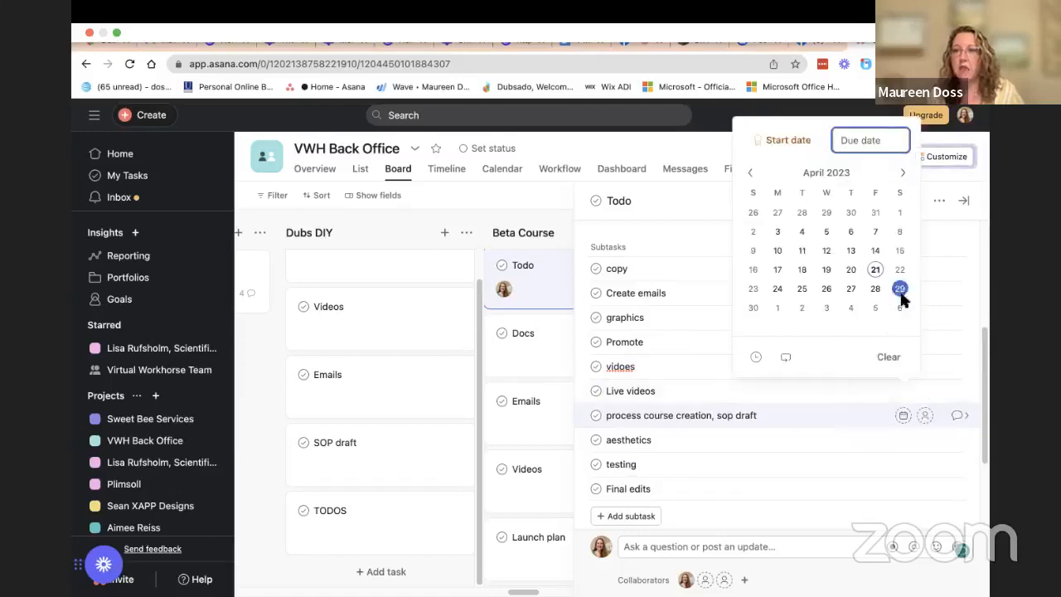
left_click(878, 309)
left_click(824, 452)
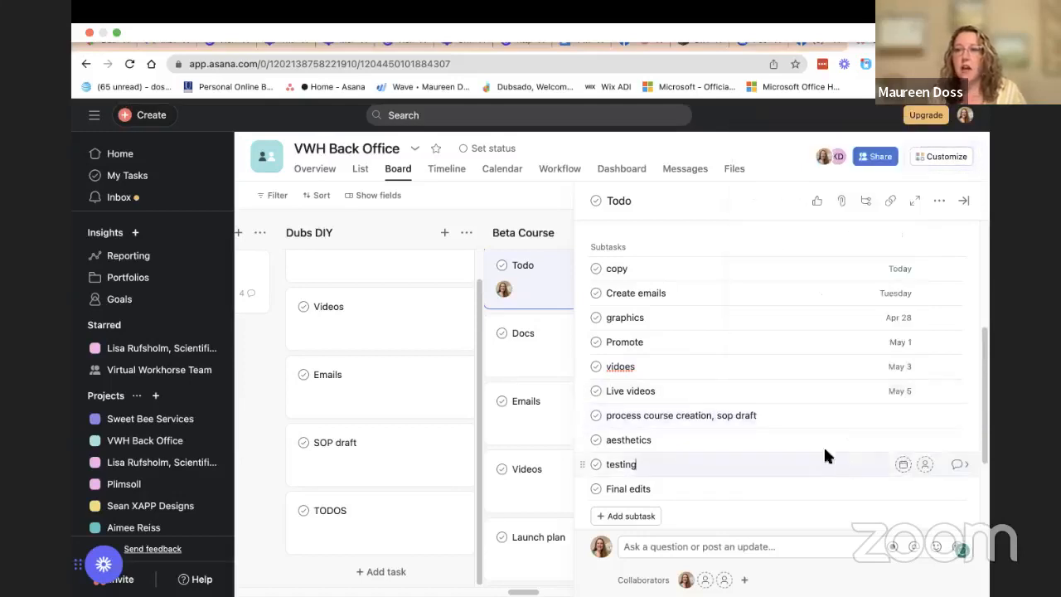
Set the due date of the "process course creation, sop draft" subtask to May 1, 2023 and close the Todo task details.
left_click(904, 416)
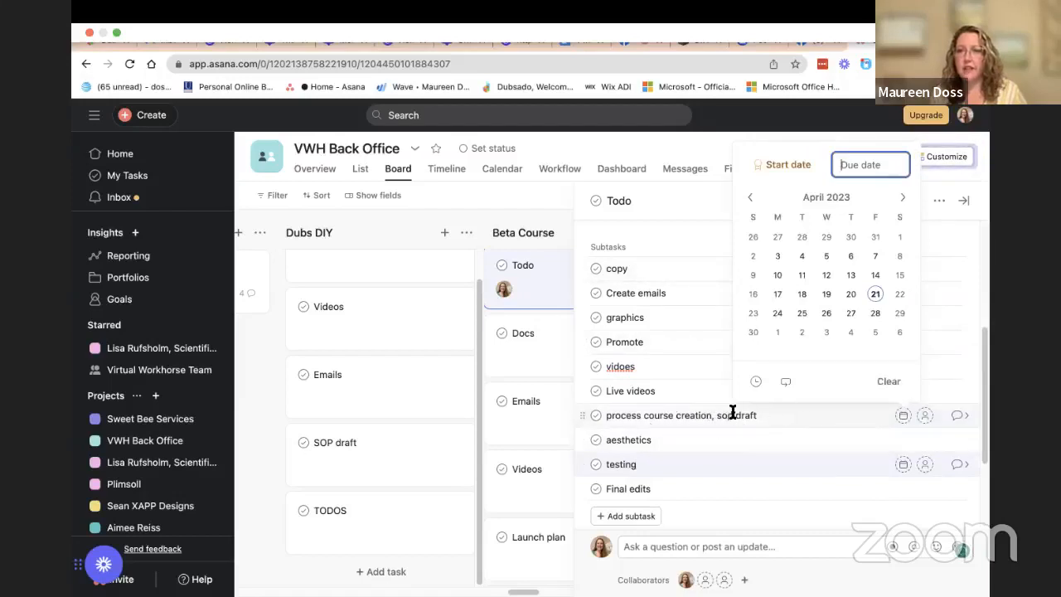
left_click(777, 337)
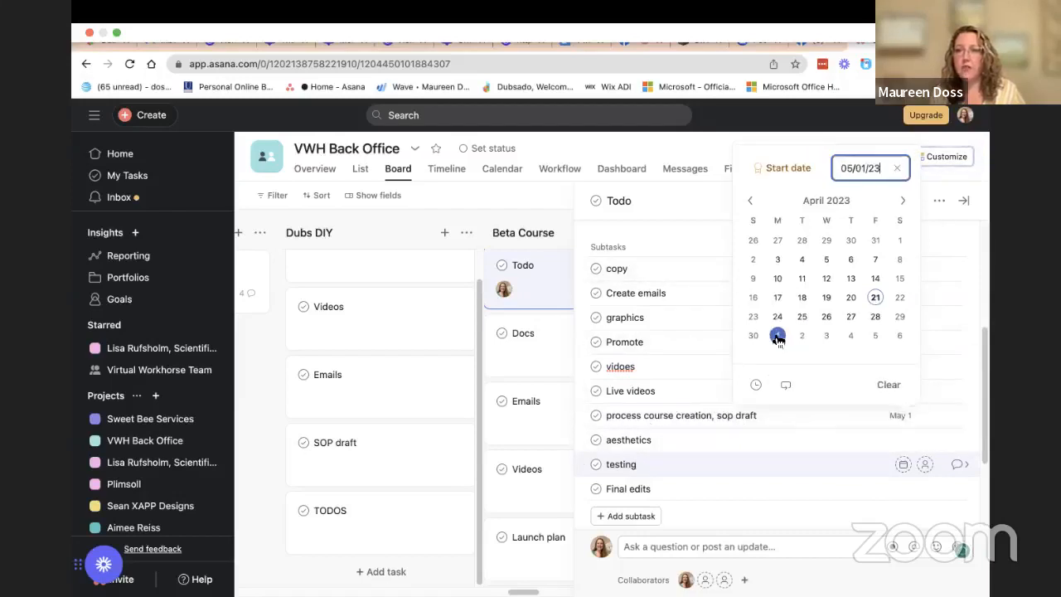
left_click(663, 208)
left_click(557, 212)
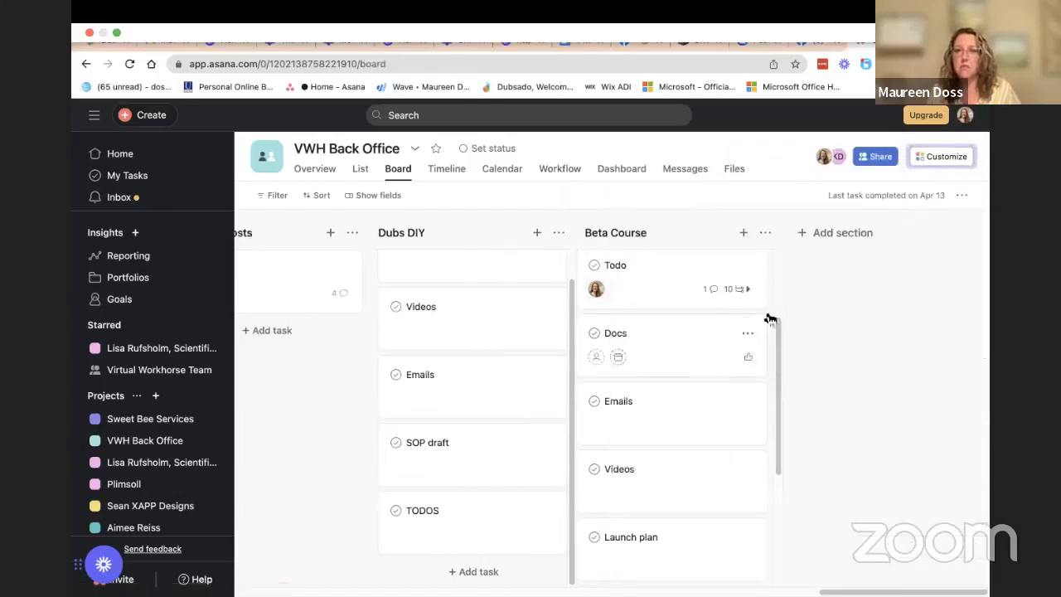
Reopen the Todo task and move the "process course creation, sop draft" subtask between Promote and vidoes.
scroll(684, 522, "down", 3)
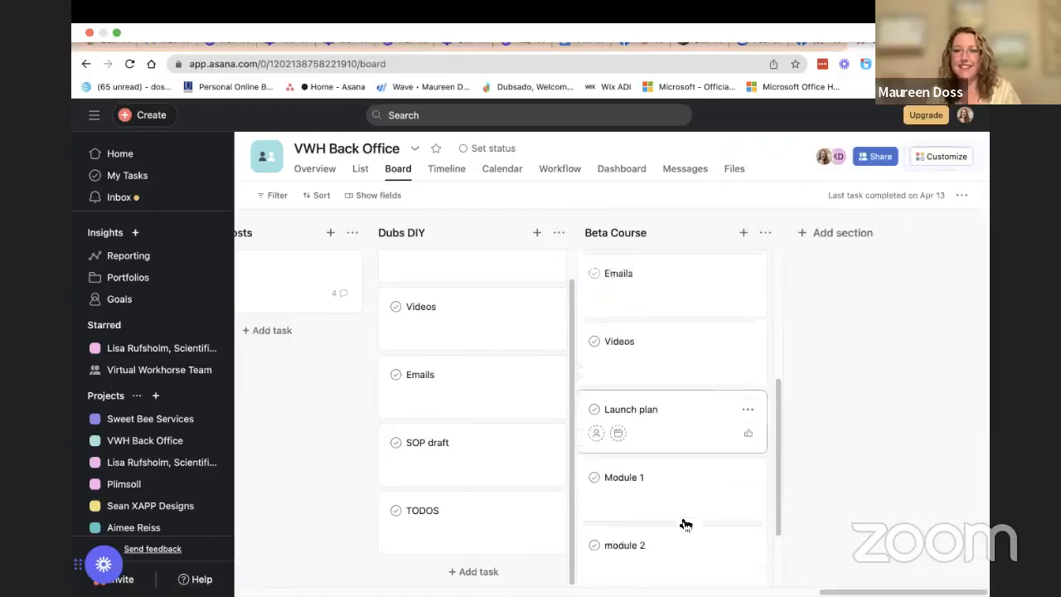
scroll(681, 522, "up", 5)
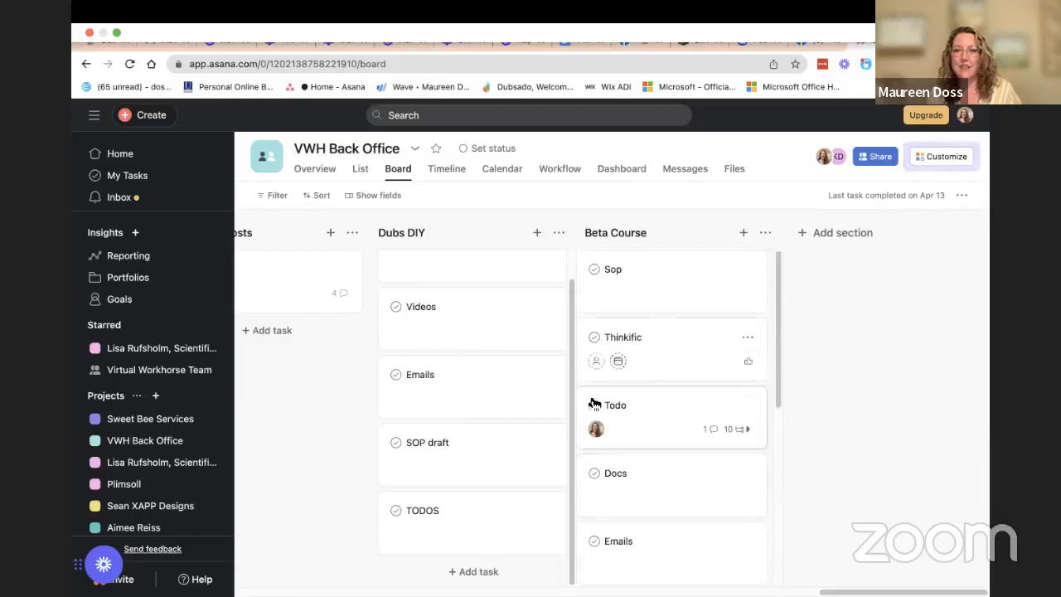
left_click(680, 407)
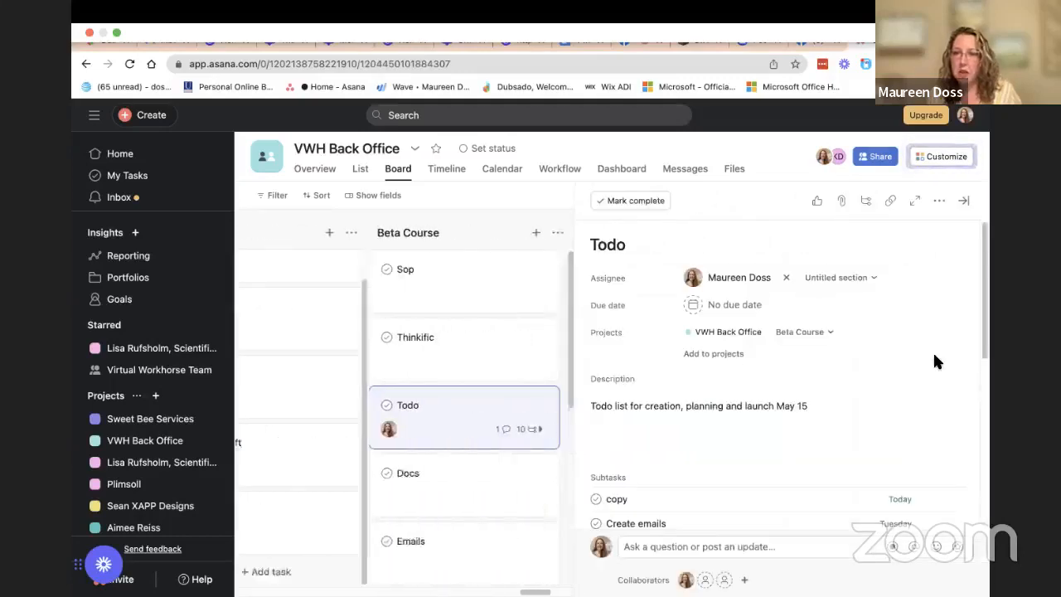
scroll(821, 365, "down", 6)
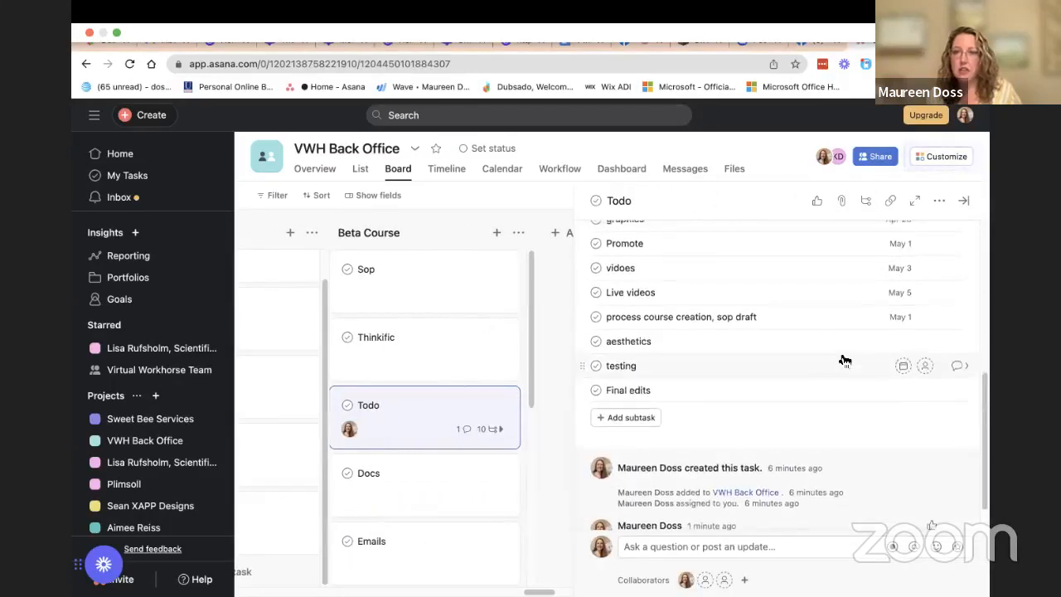
scroll(682, 395, "up", 2)
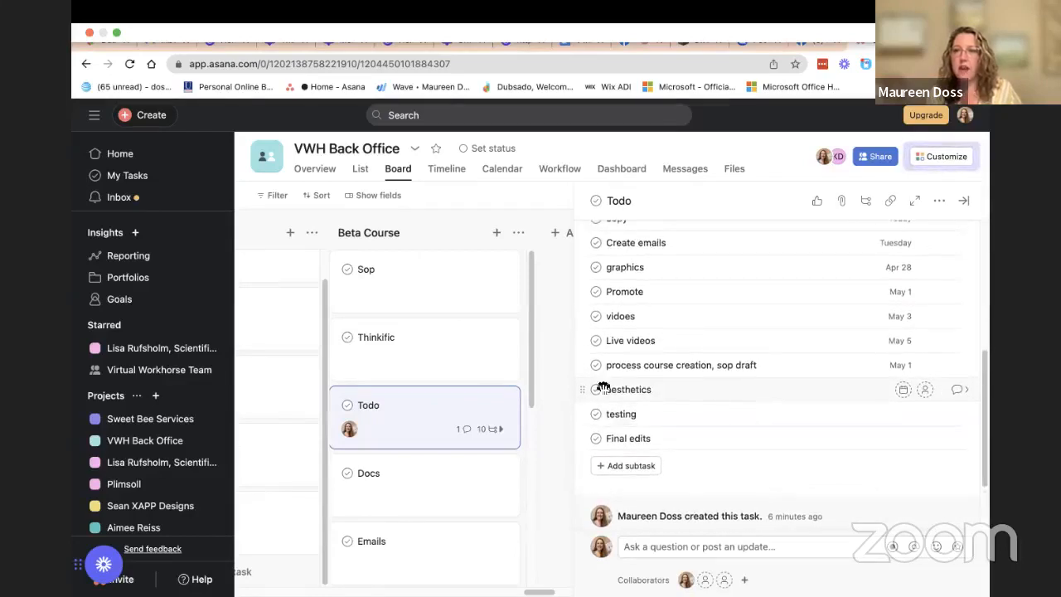
left_click_drag(585, 367, 584, 289)
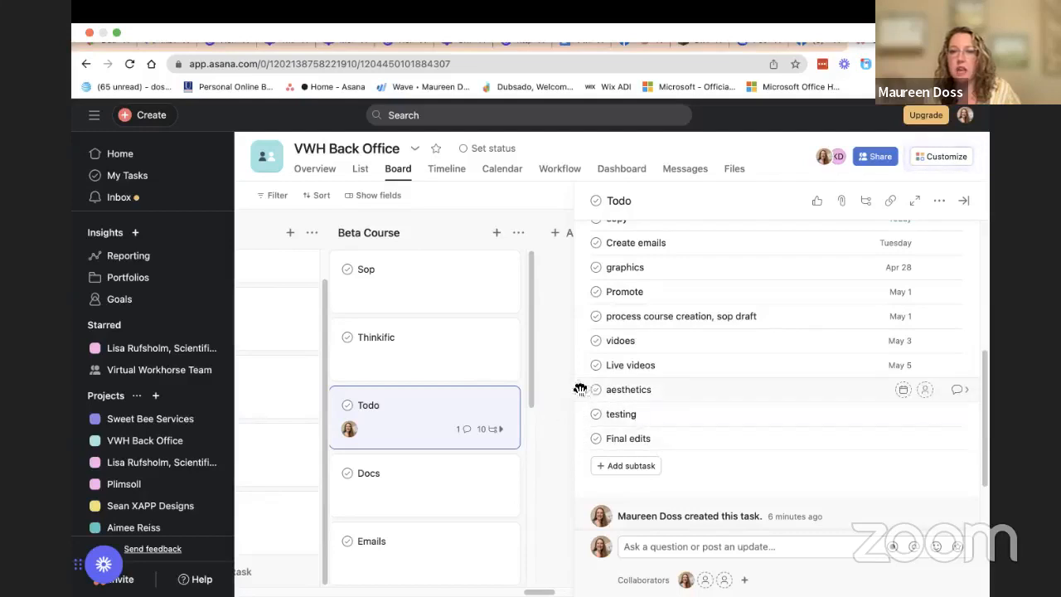
Set the due date of the aesthetics subtask to May 8, 2023.
left_click(908, 390)
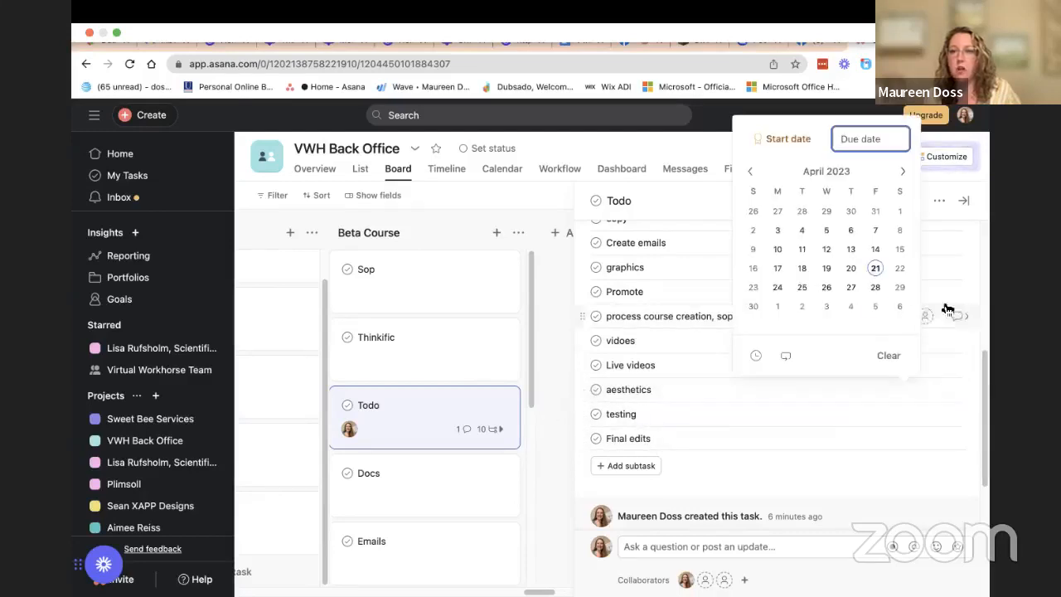
left_click(903, 173)
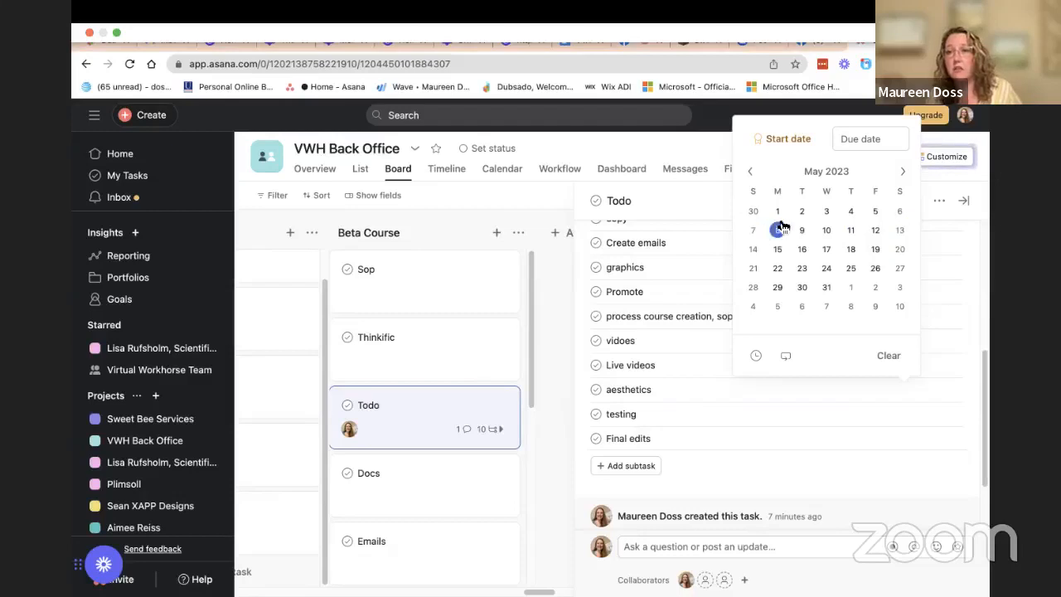
left_click(874, 211)
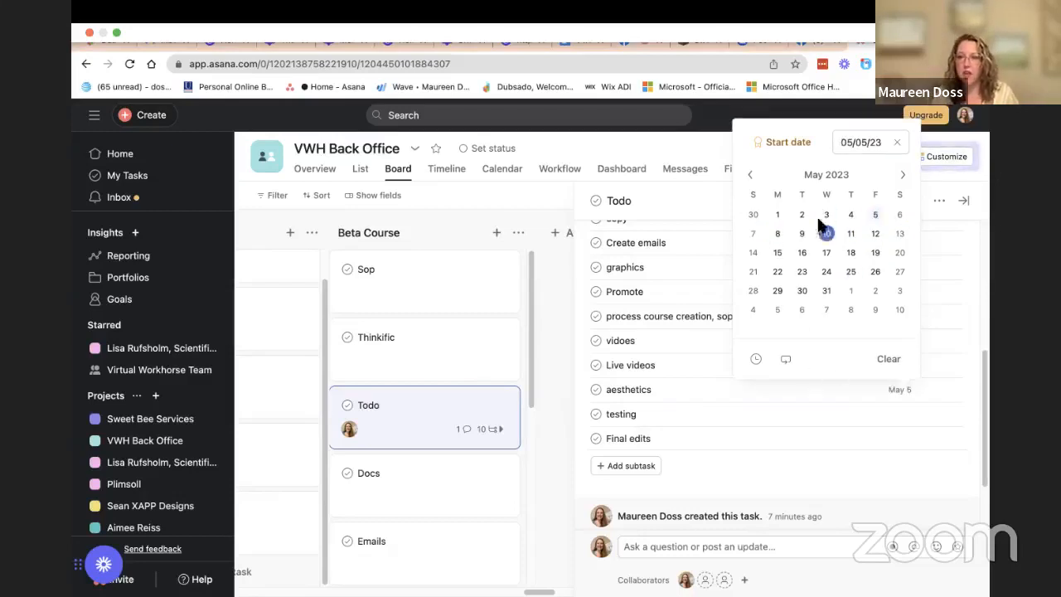
left_click(777, 233)
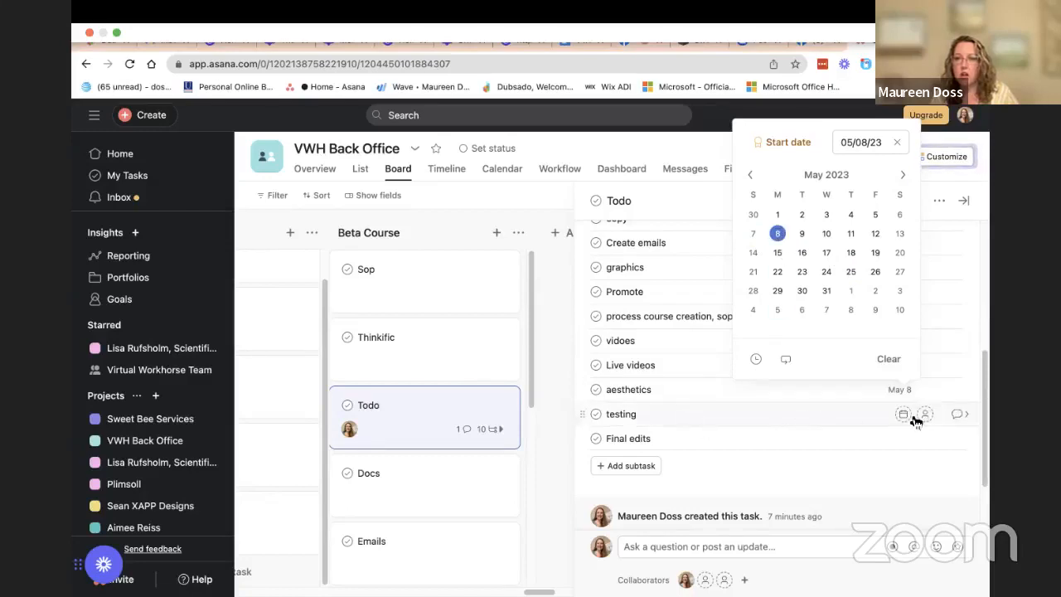
left_click(910, 387)
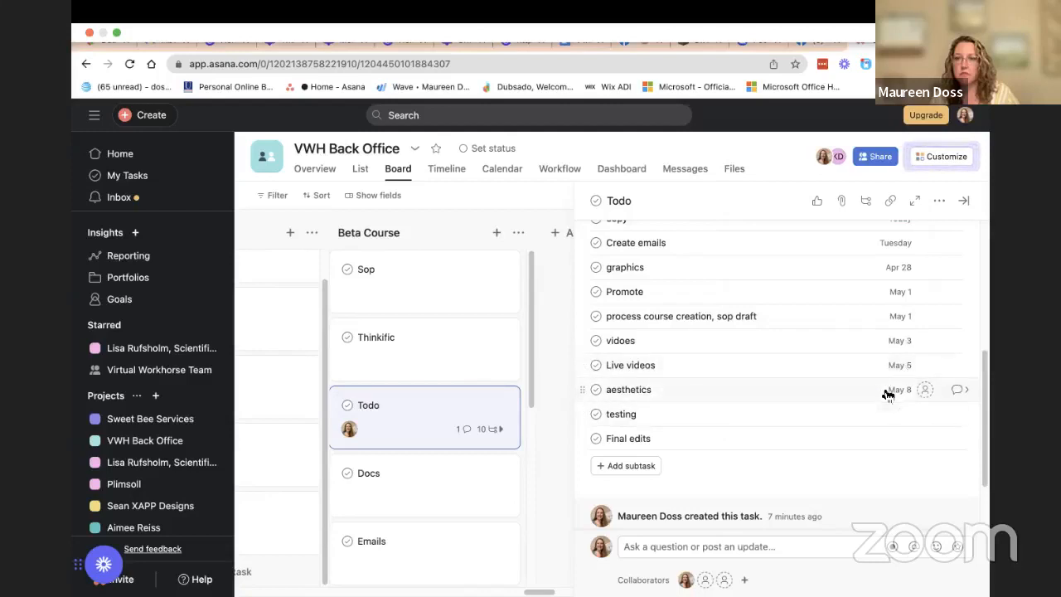
Set the due date of the testing subtask to June 8, 2023.
left_click(905, 415)
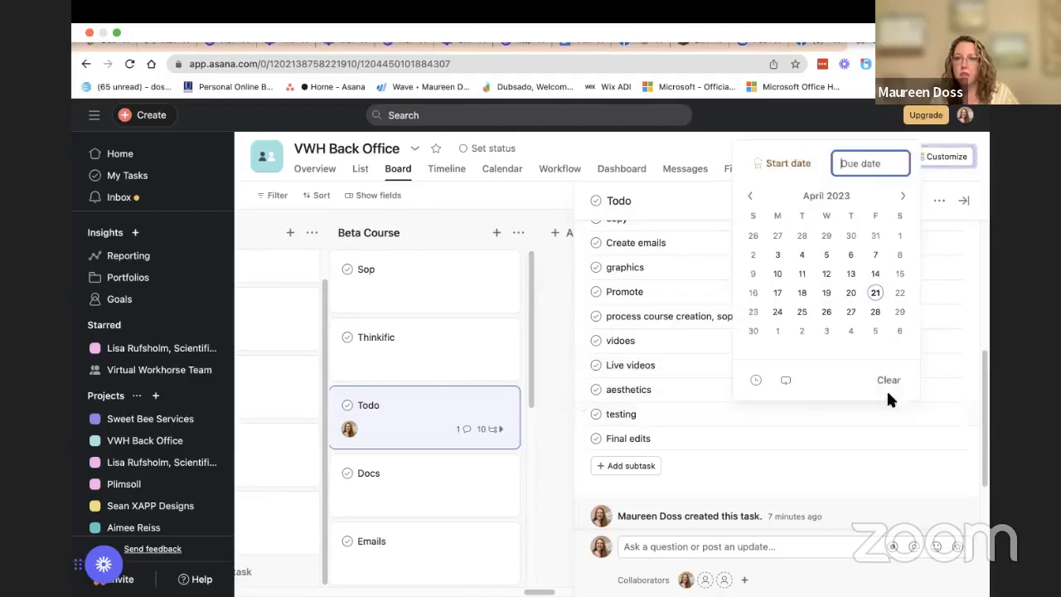
left_click(903, 196)
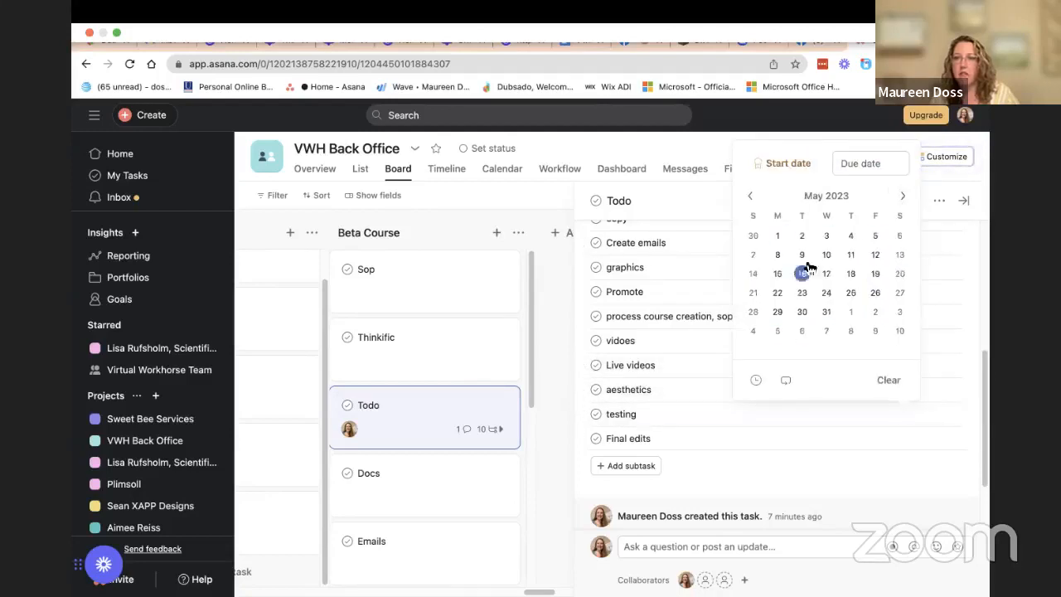
left_click(900, 197)
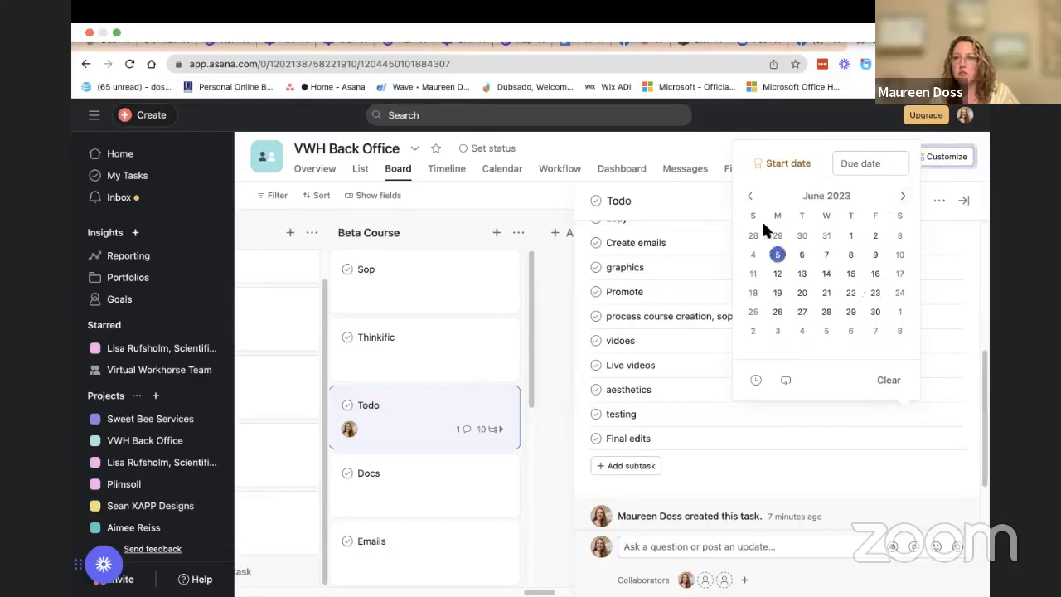
left_click(752, 199)
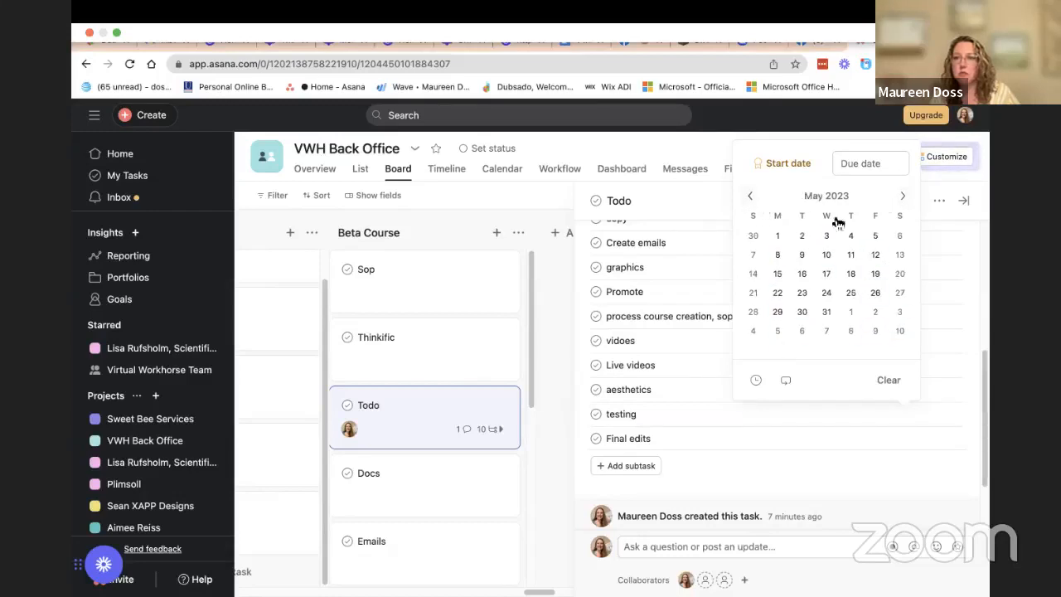
left_click(872, 331)
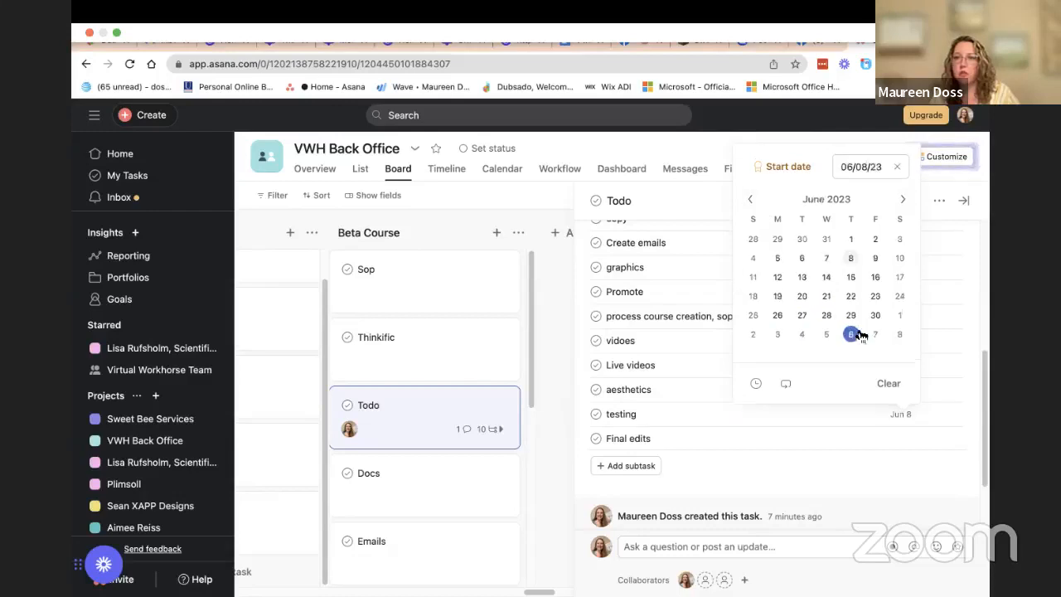
left_click(849, 445)
left_click(903, 413)
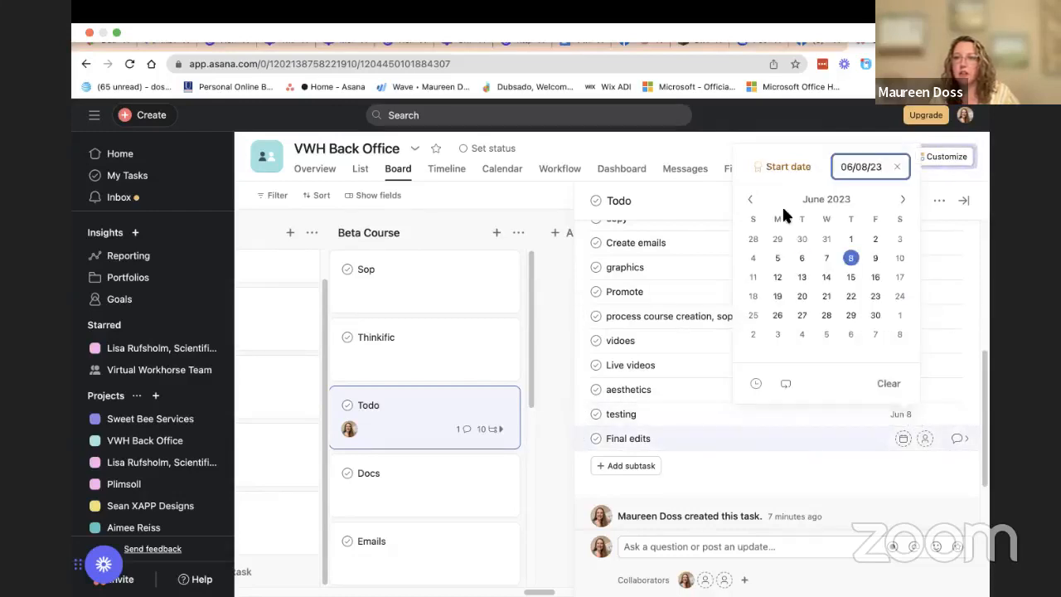
left_click(751, 200)
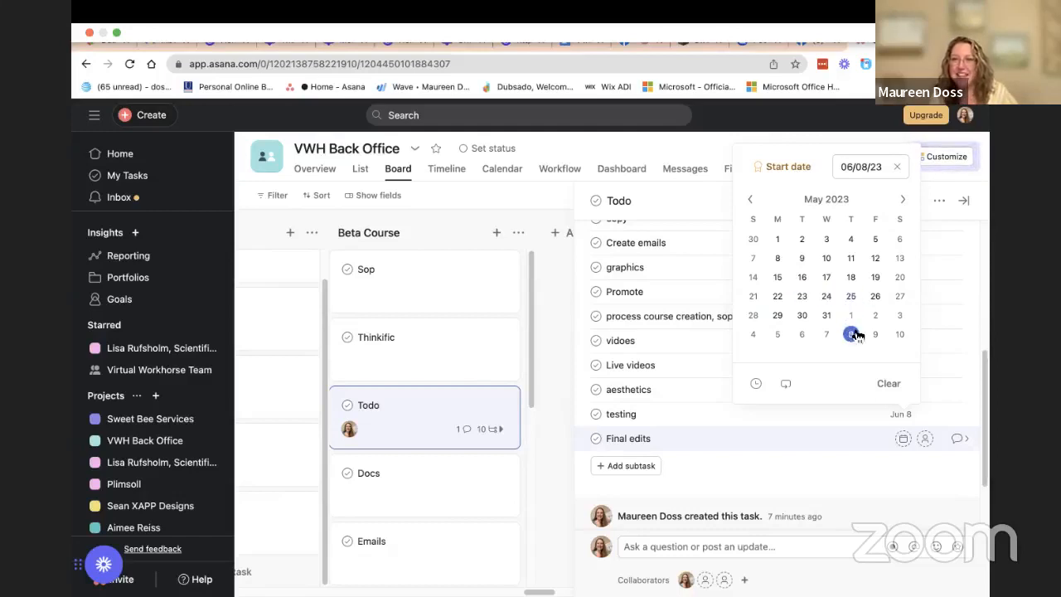
Set the due date of the Final edits subtask to May 10, 2023 and close the Todo task details.
left_click(901, 440)
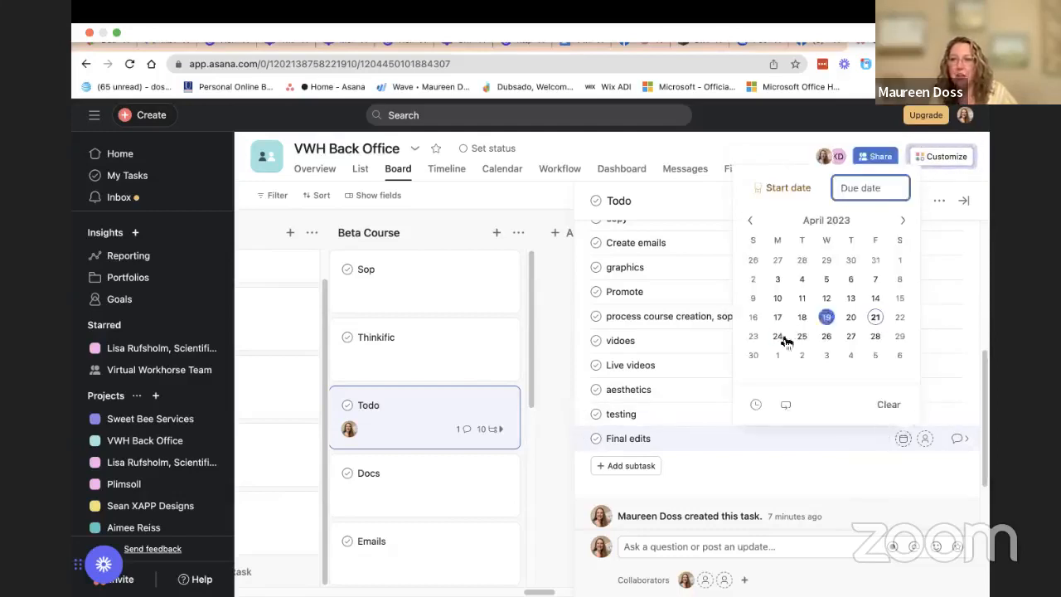
left_click(903, 221)
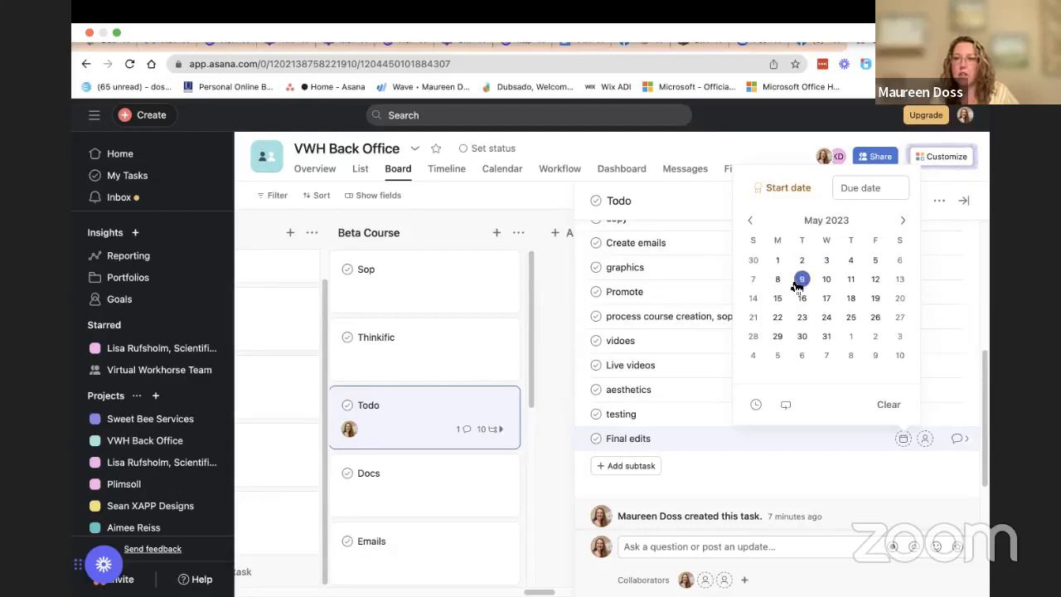
left_click(829, 280)
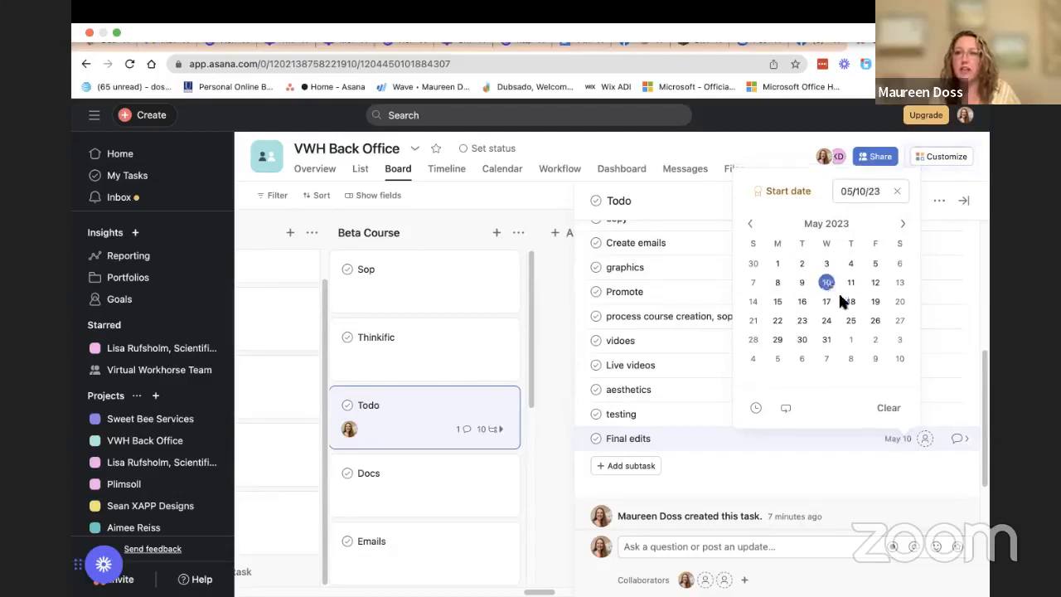
left_click(698, 204)
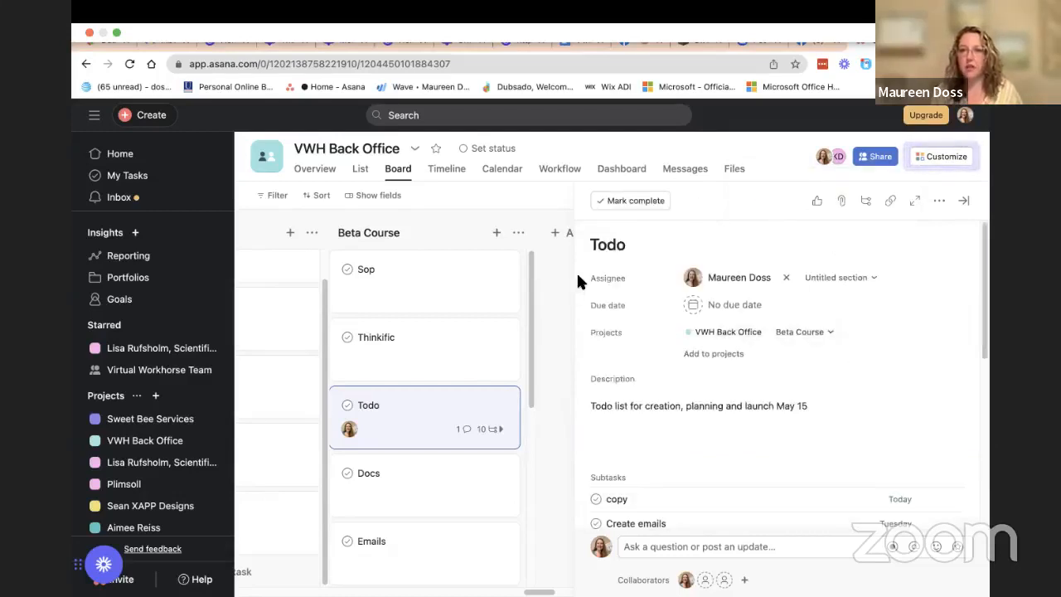
left_click(562, 199)
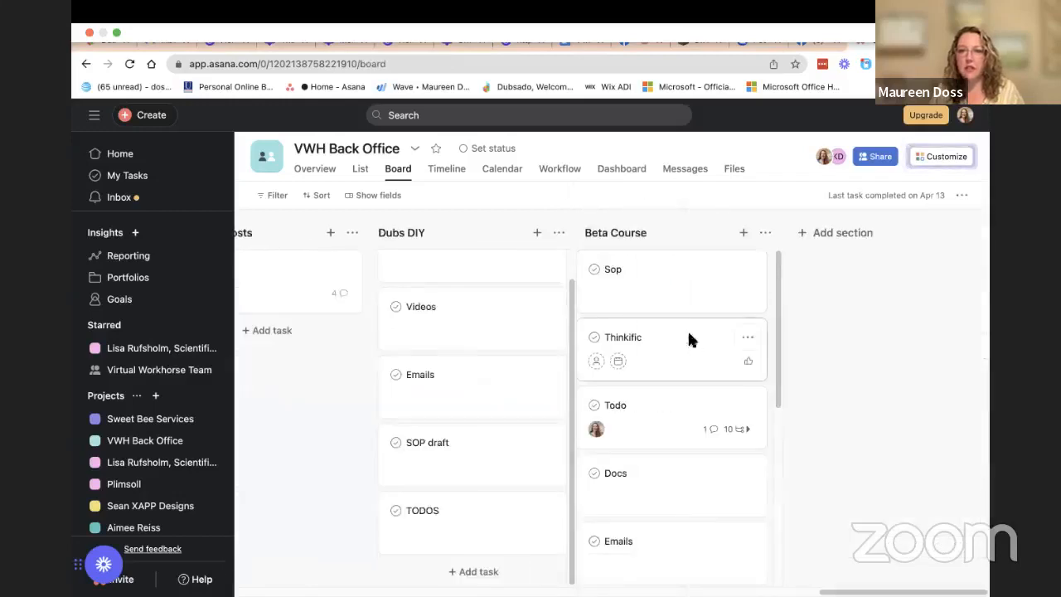
Reopen the Todo task in the Beta Course section and review the due dates of its subtasks.
left_click(677, 416)
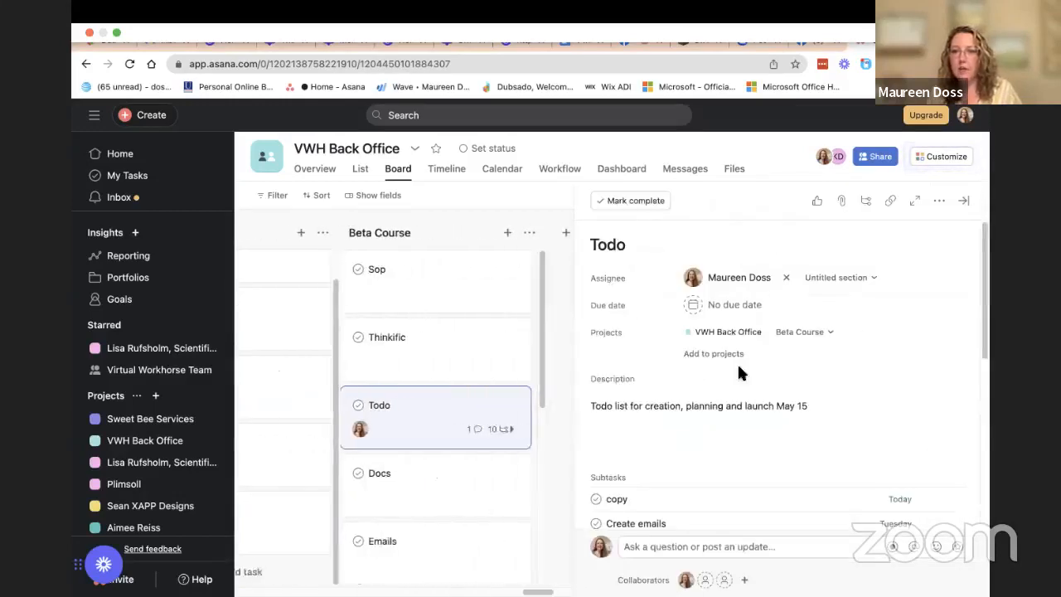
scroll(805, 373, "down", 2)
scroll(806, 381, "down", 5)
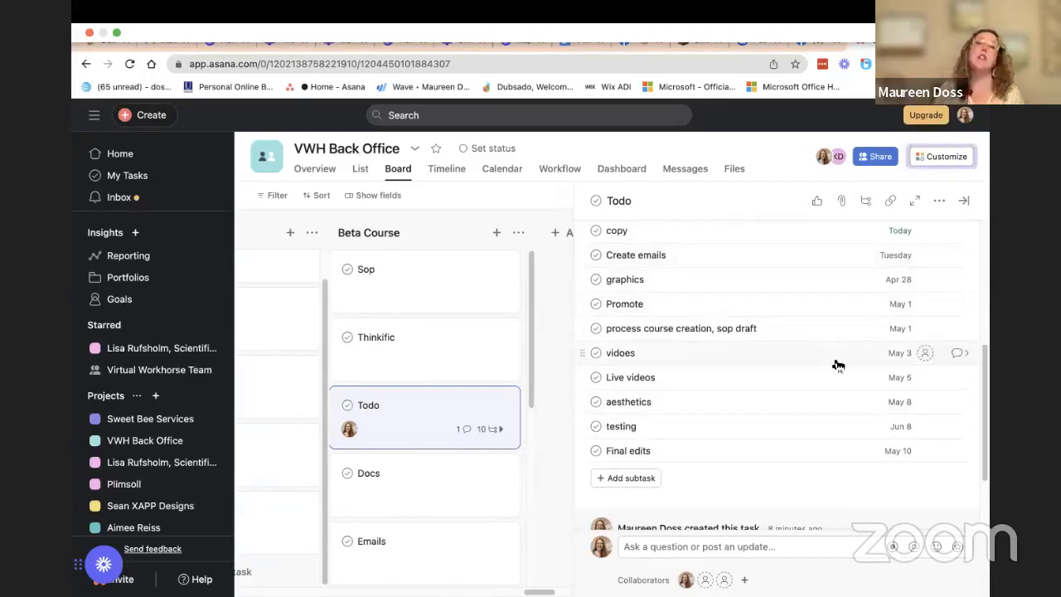
Assign the copy subtask to the account owner and the Create emails subtask to the second team member.
scroll(815, 371, "up", 1)
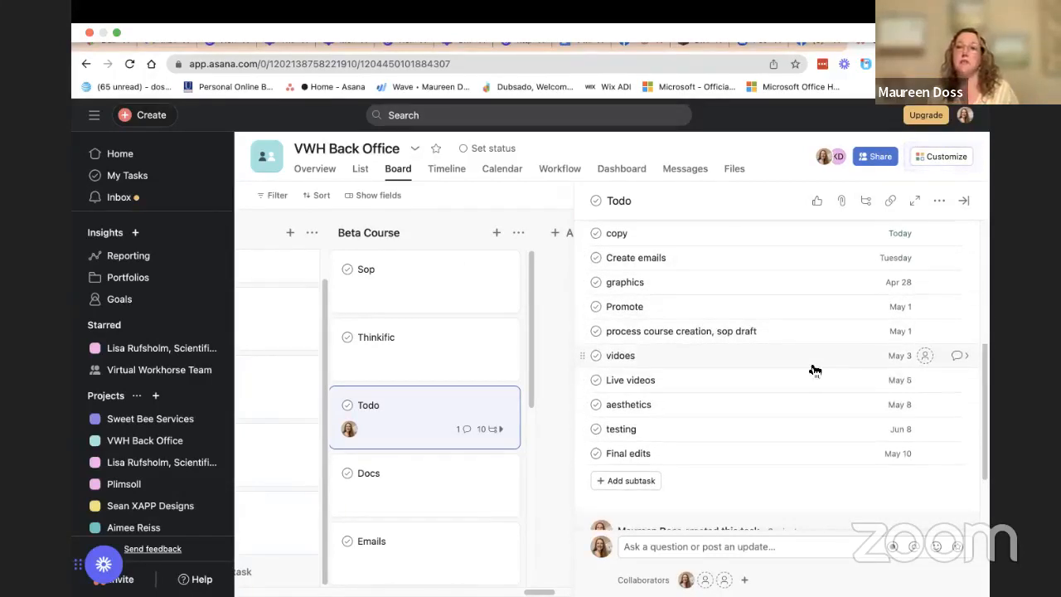
scroll(815, 368, "up", 3)
scroll(746, 339, "down", 1)
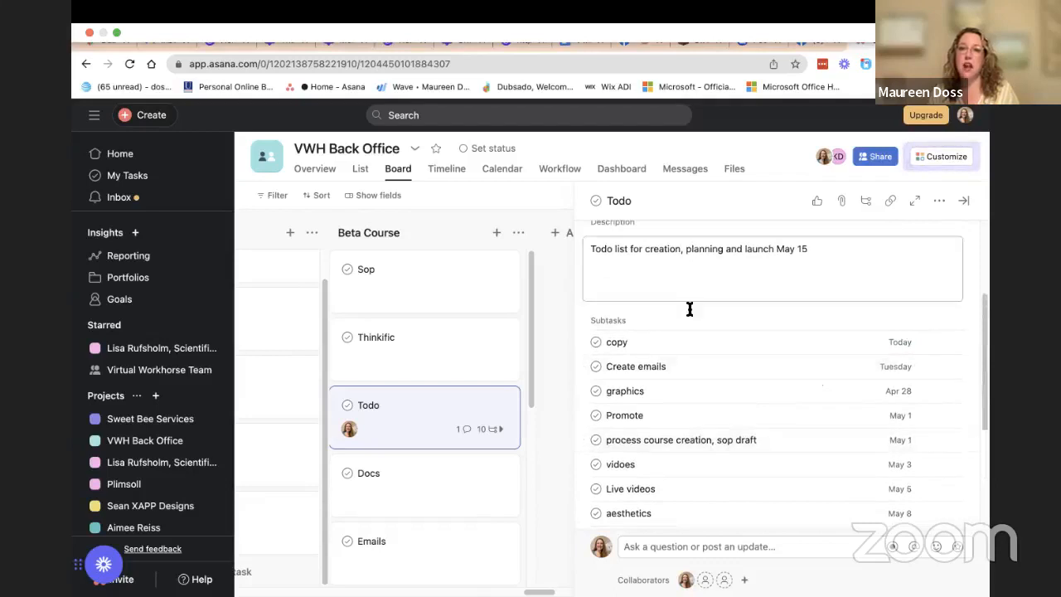
left_click(926, 343)
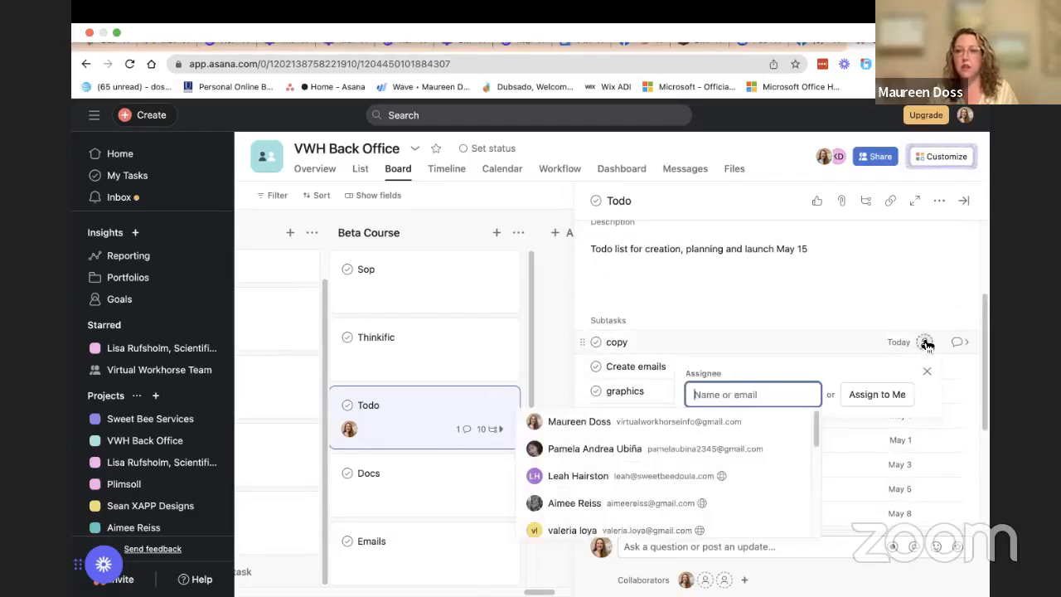
left_click(654, 433)
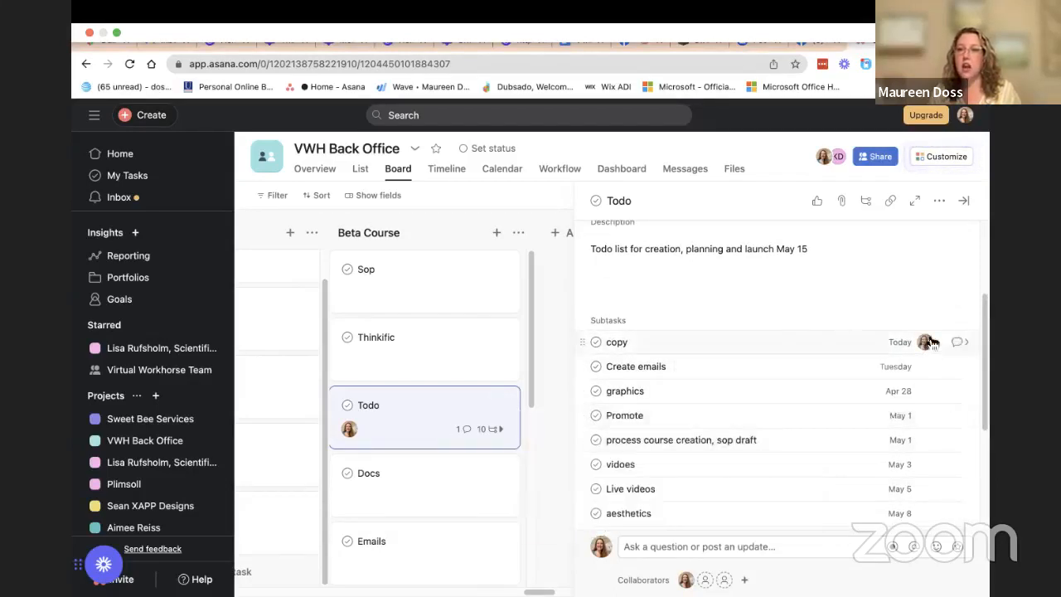
left_click(924, 366)
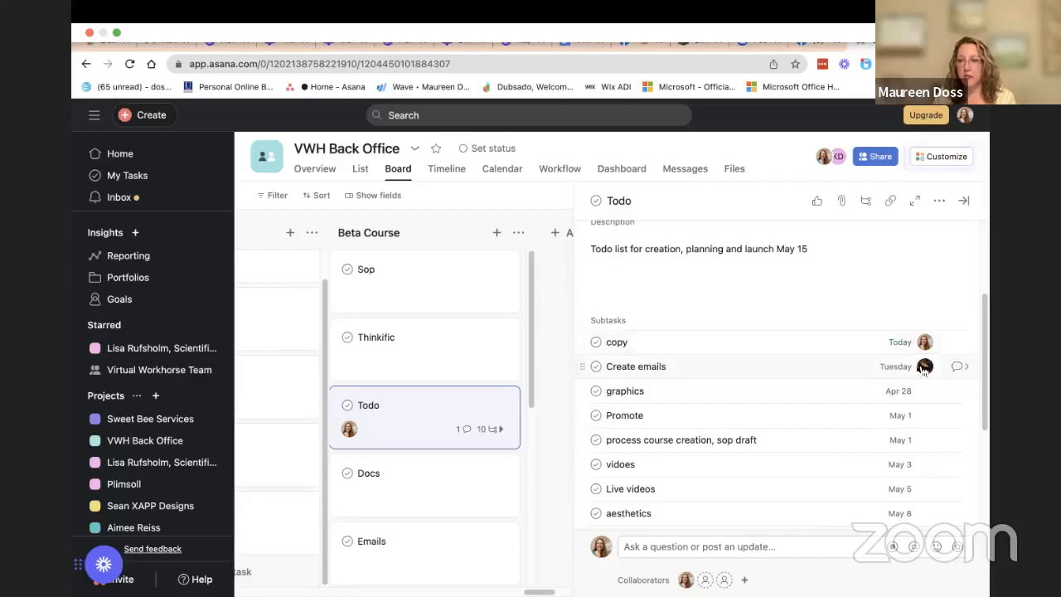
left_click(734, 370)
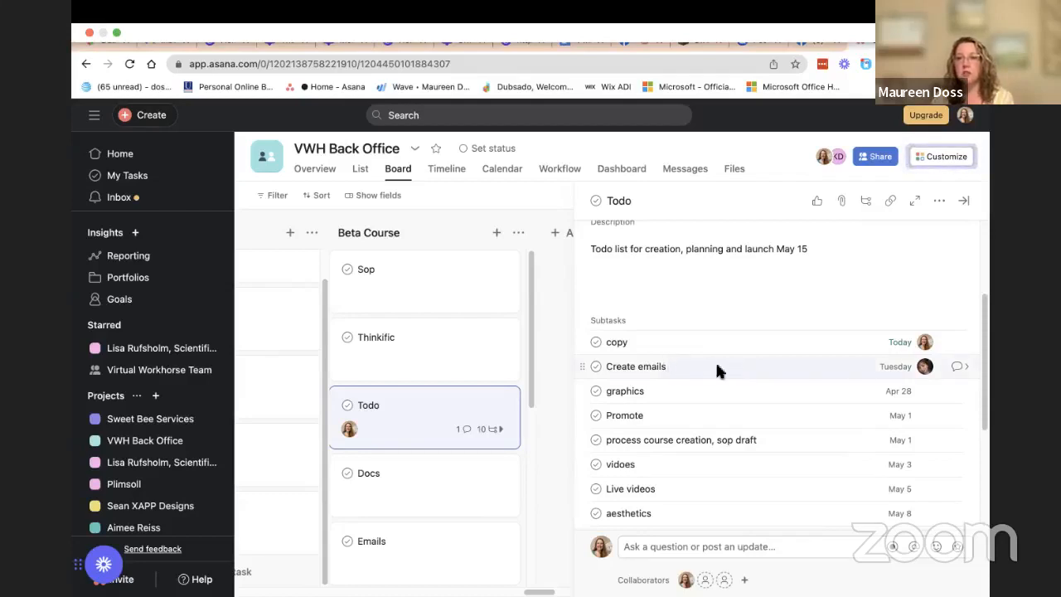
Open the Create emails subtask's details and write the two-line description "Email series of 7 emails" and "dates for drip campaign".
left_click(962, 366)
left_click(682, 399)
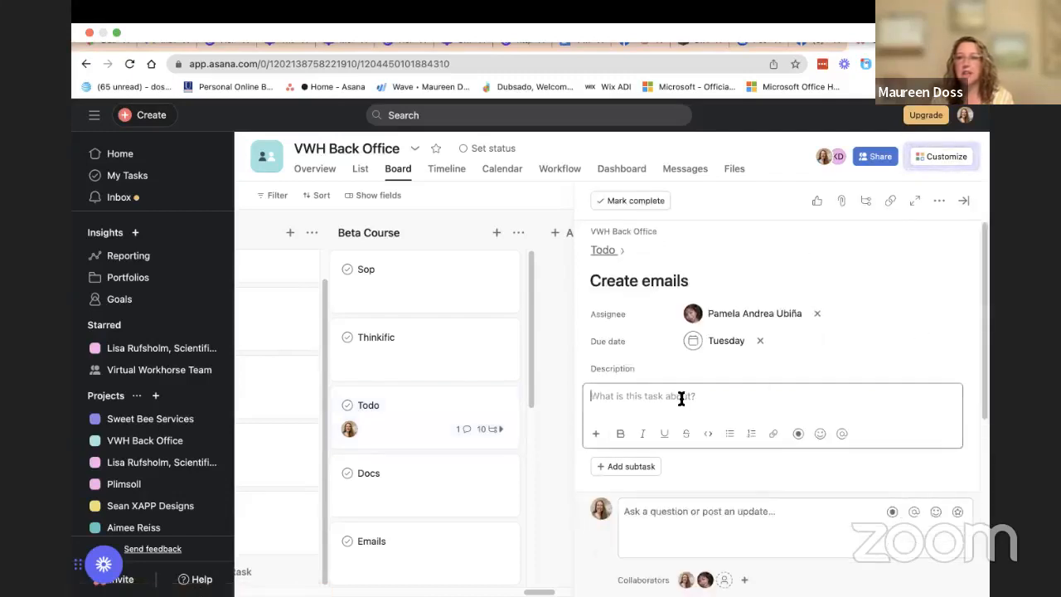
type("Email s")
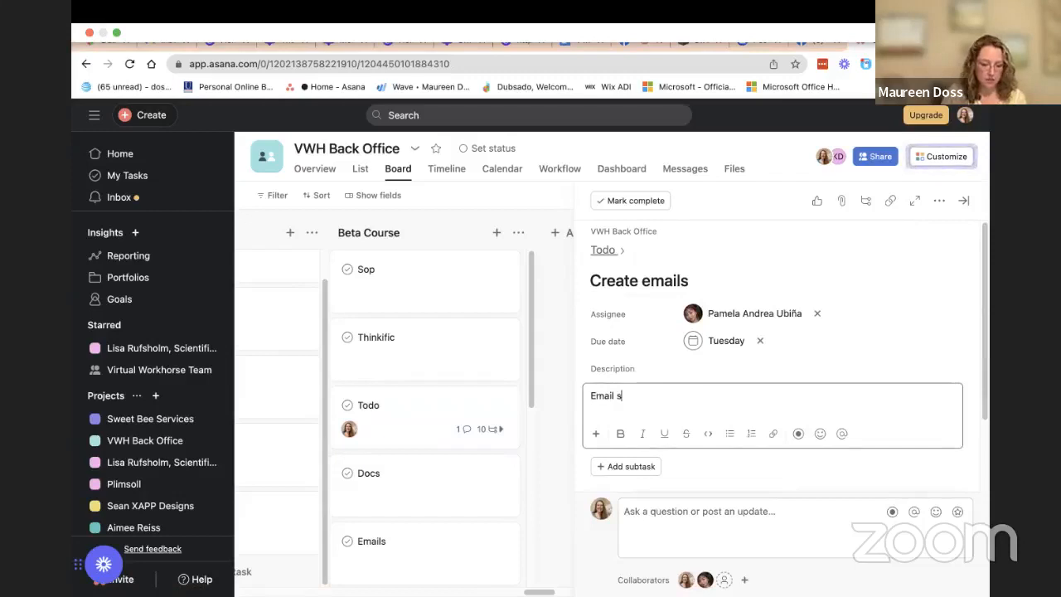
type("eries of")
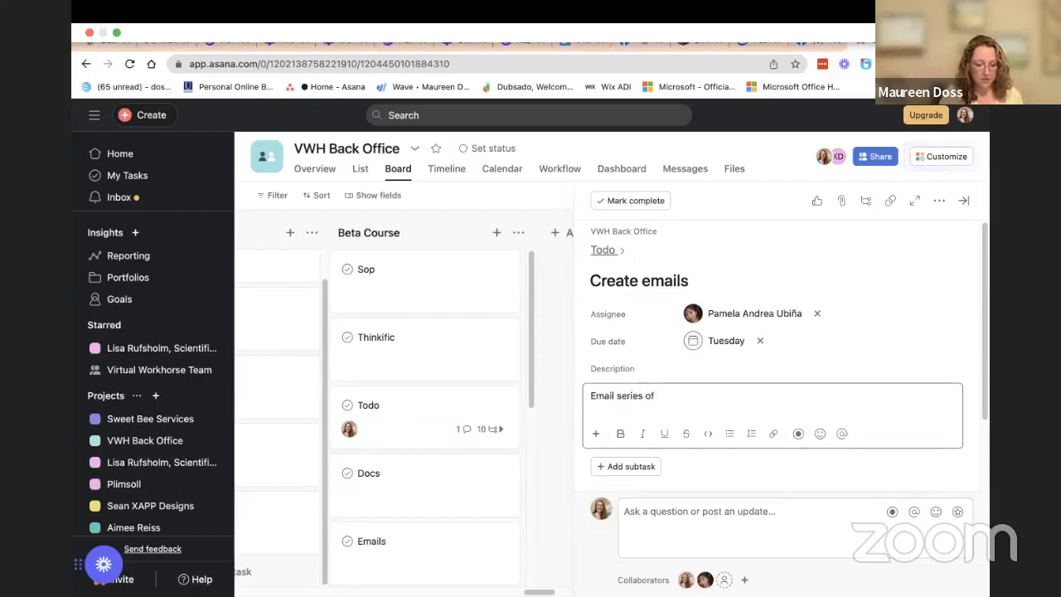
type(" 7 emails")
key("Return")
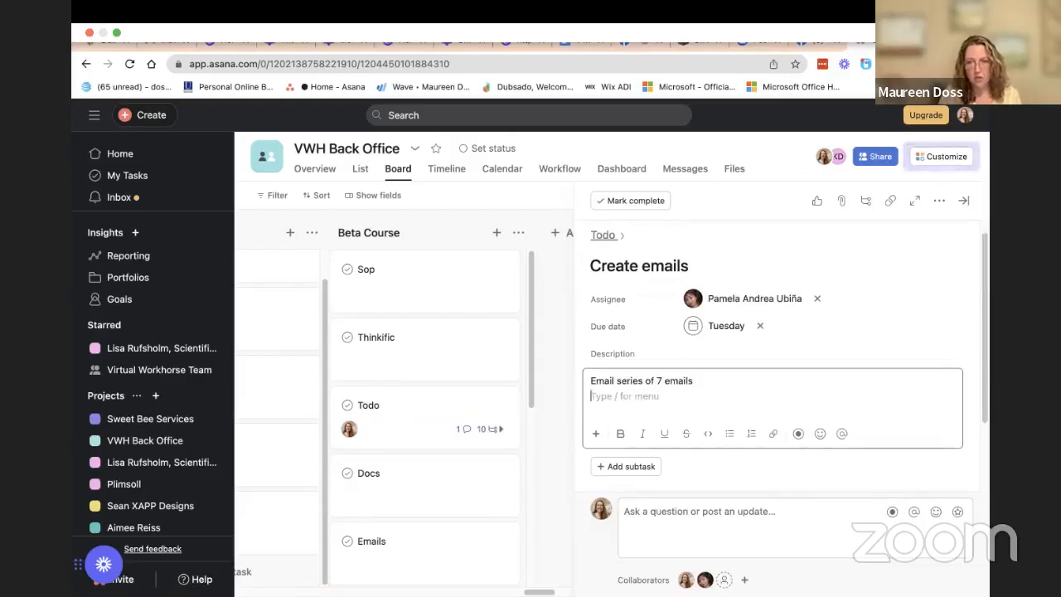
type("dates ")
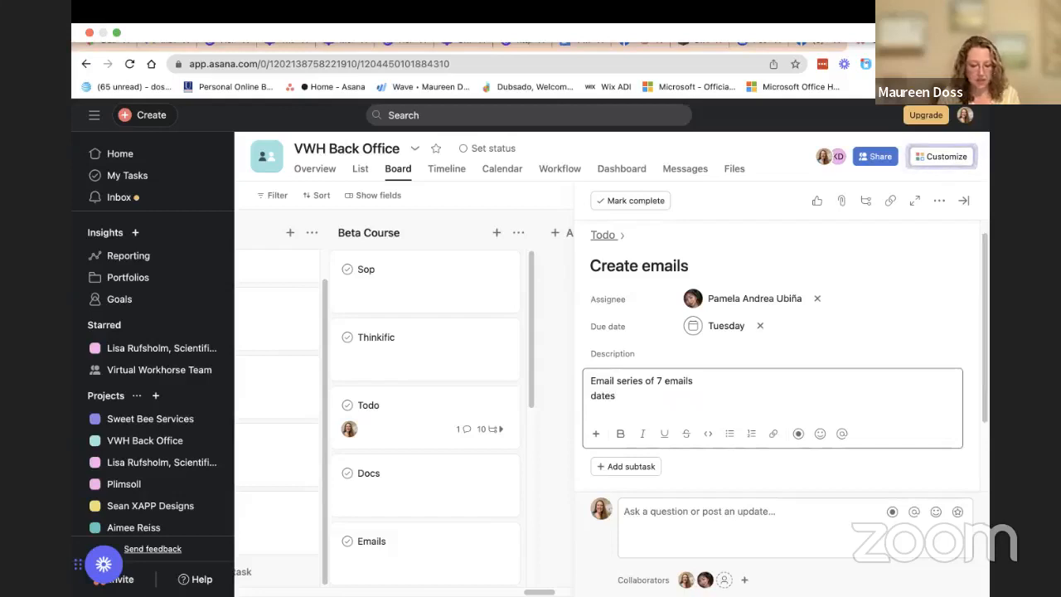
type("for drip")
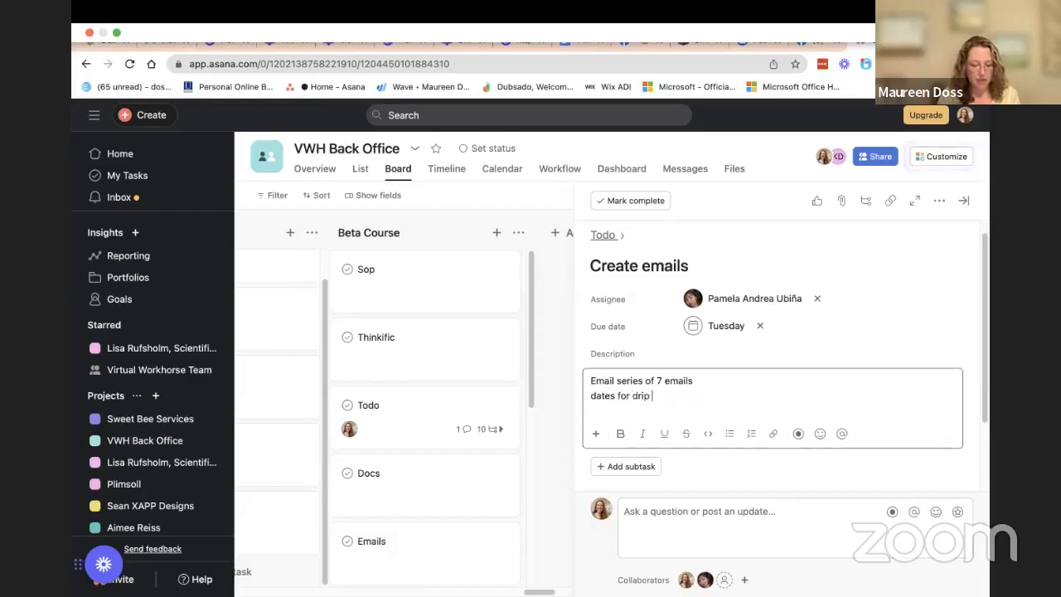
type(" c ampaign")
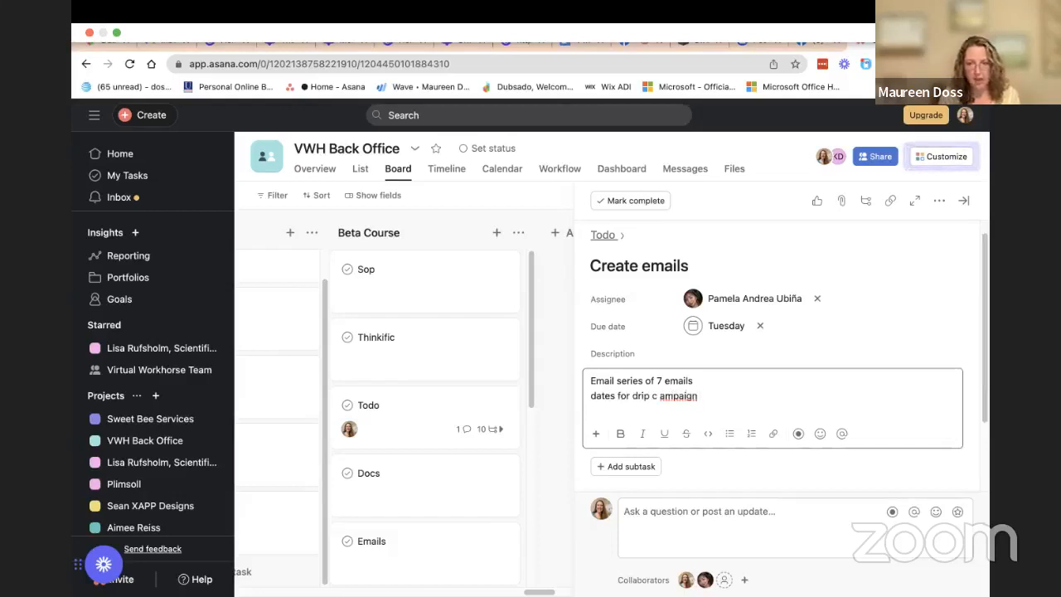
key("Return")
left_click(657, 381)
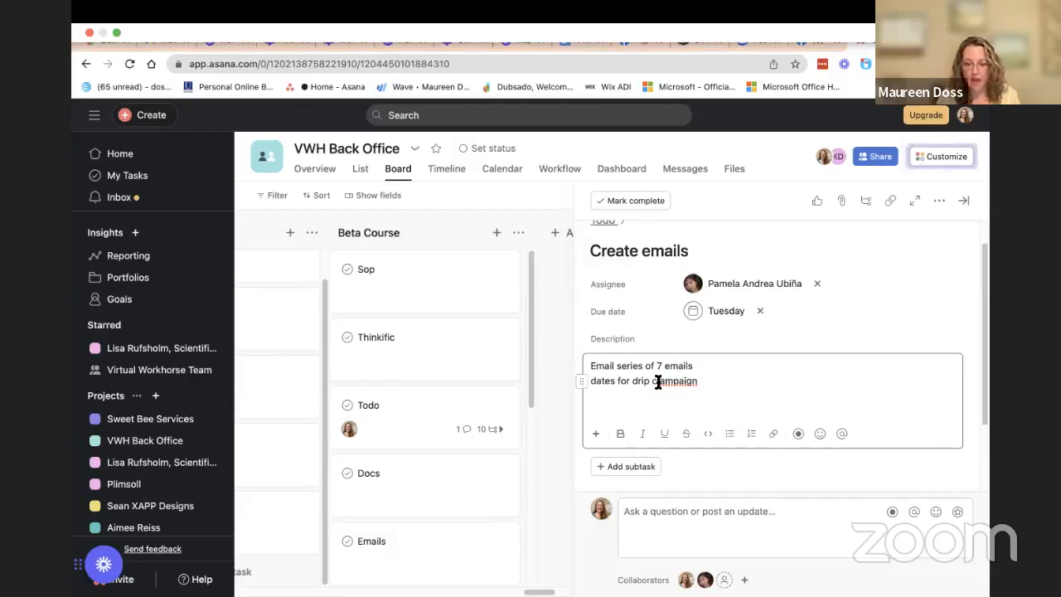
key("BackSpace")
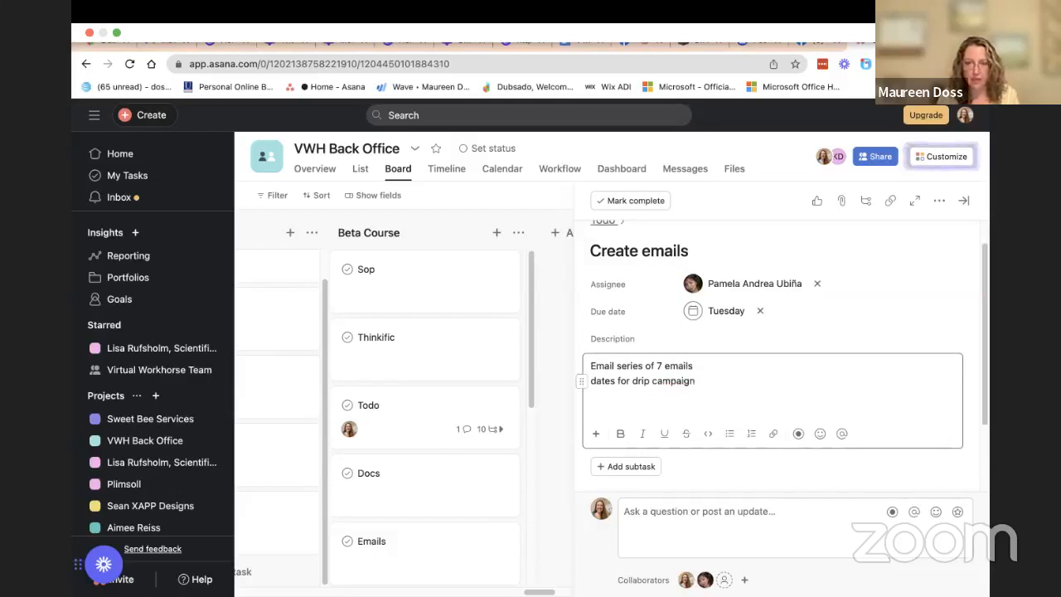
Post the comment "Email 1 nurture warm them up" on the Create emails subtask.
left_click(663, 515)
type("Email ")
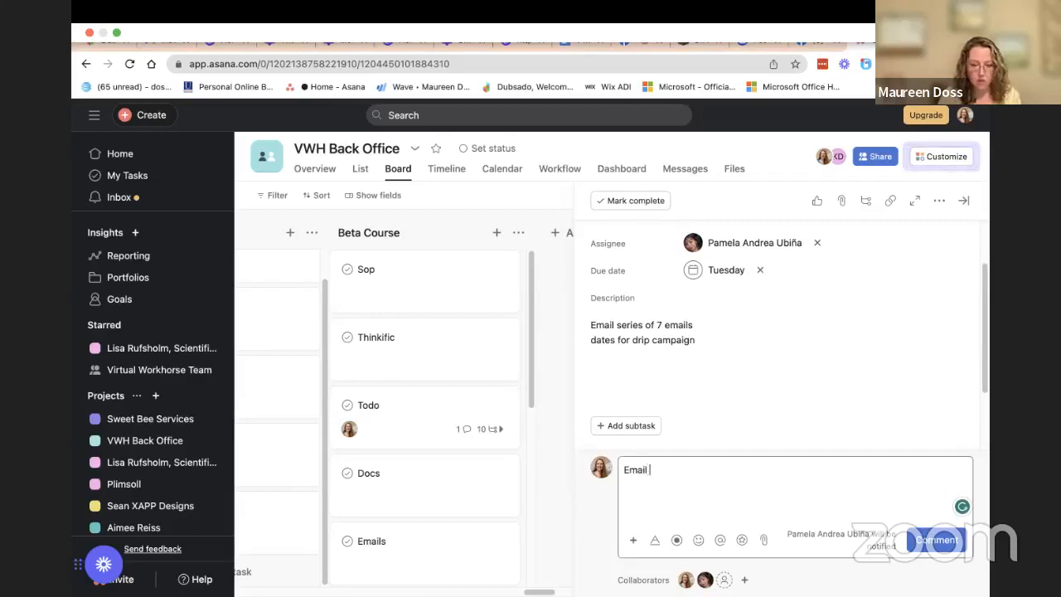
type("1")
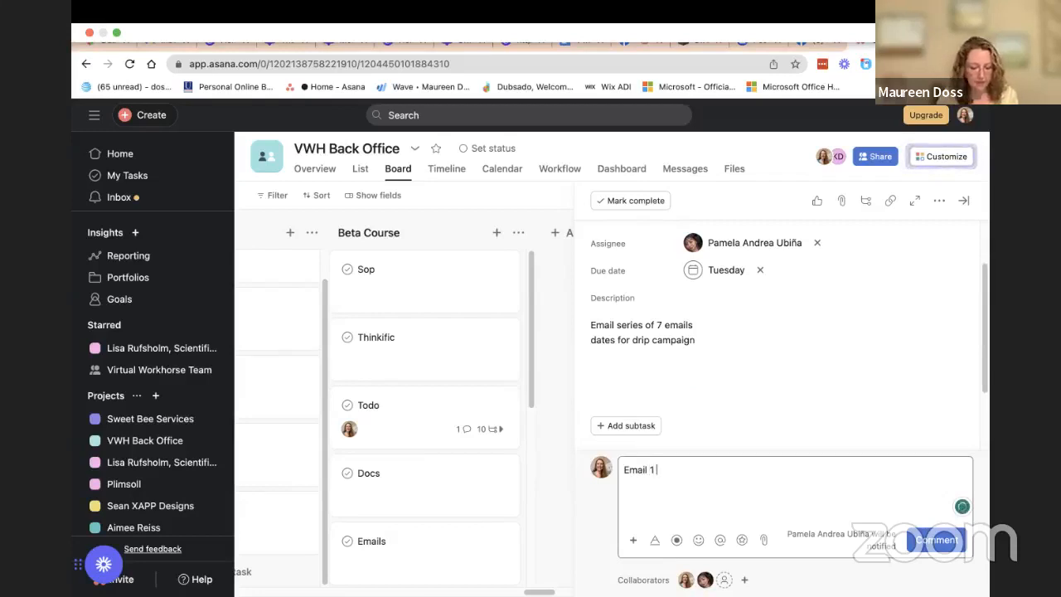
type(" nurture ")
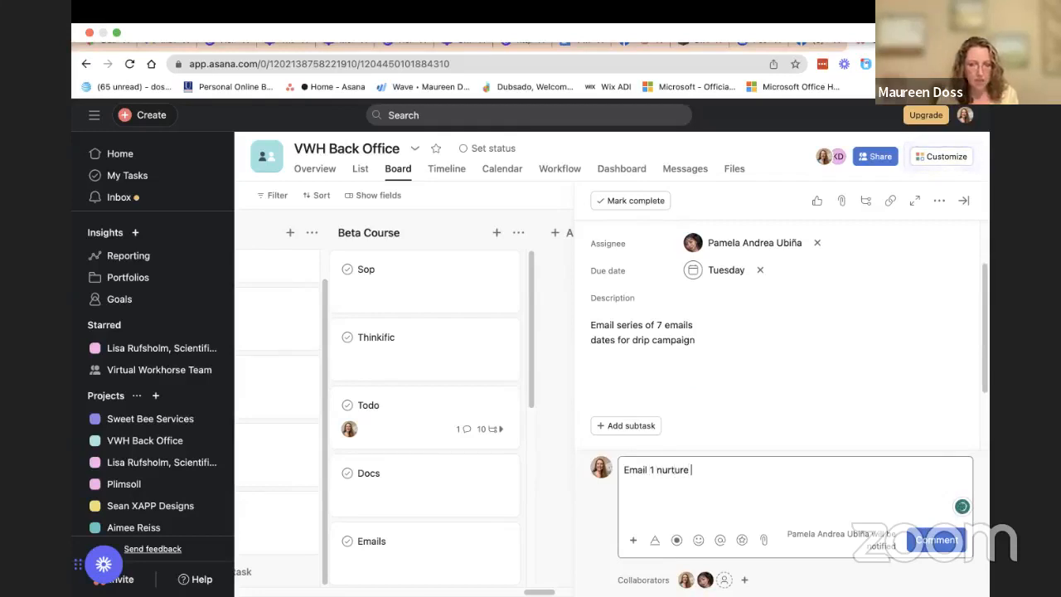
type("warm them ")
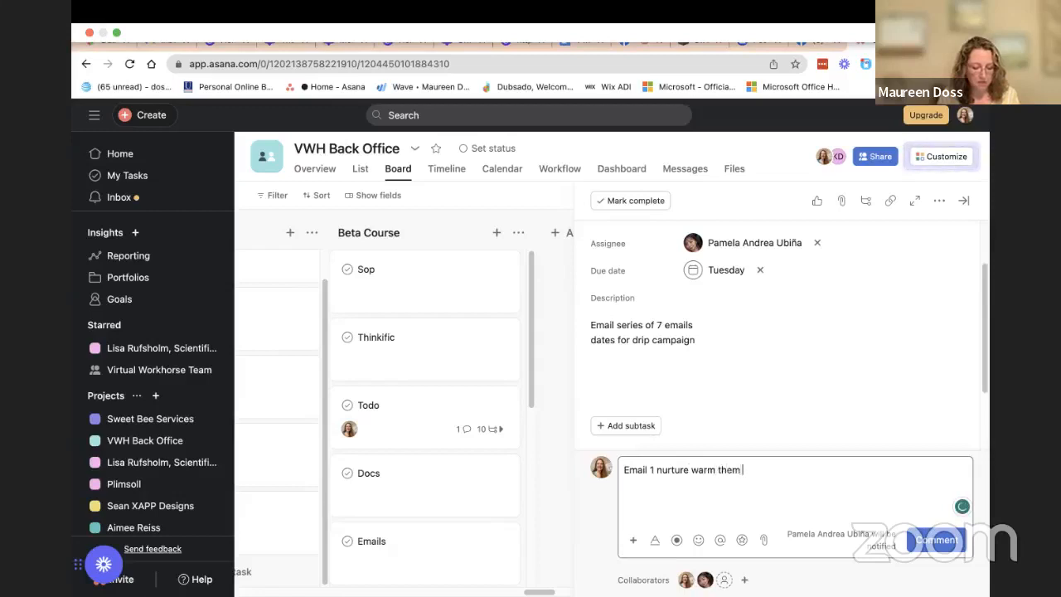
type("up")
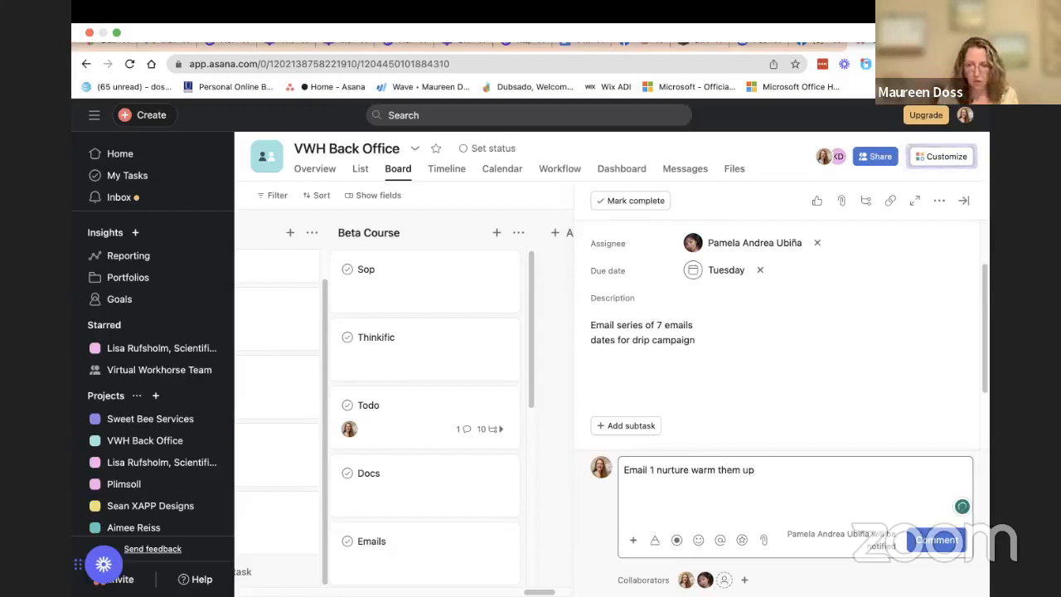
left_click(935, 539)
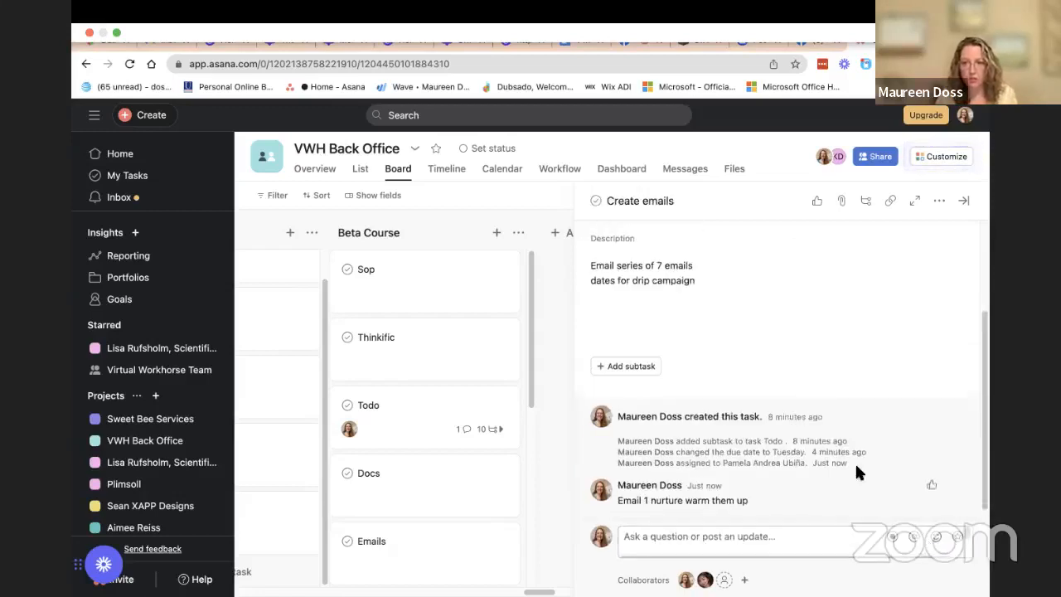
Post a second comment, "Email 2 hey did you know", on the Create emails subtask.
left_click(694, 537)
type("E")
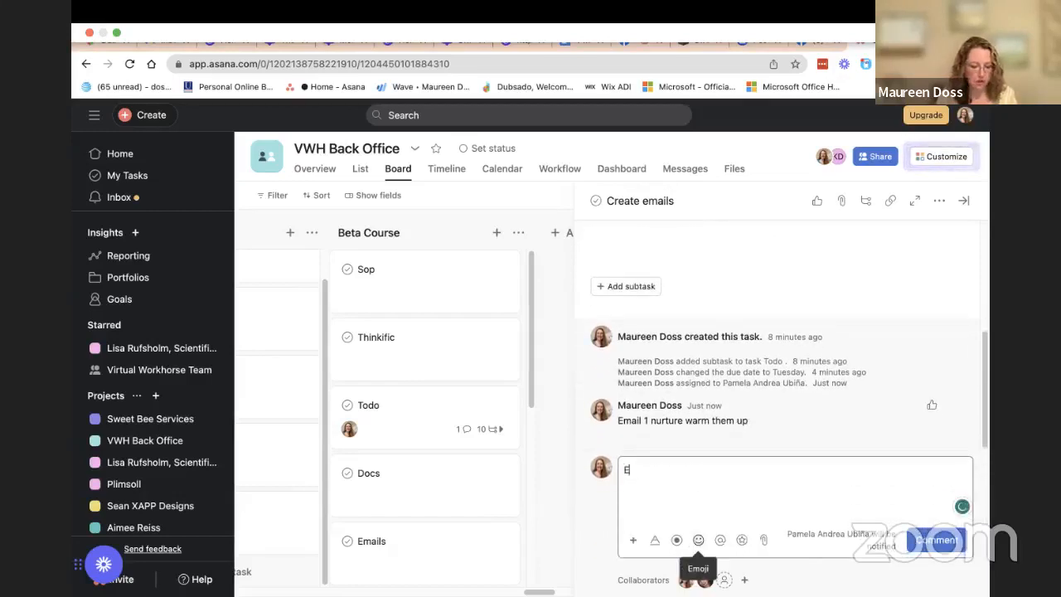
type("mail 2")
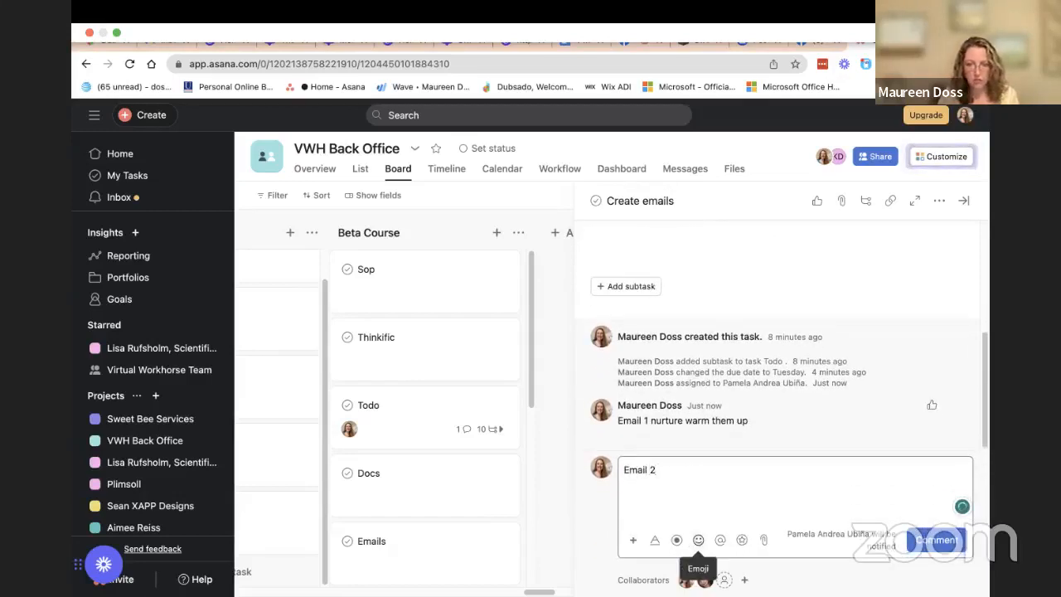
type(" hey did y")
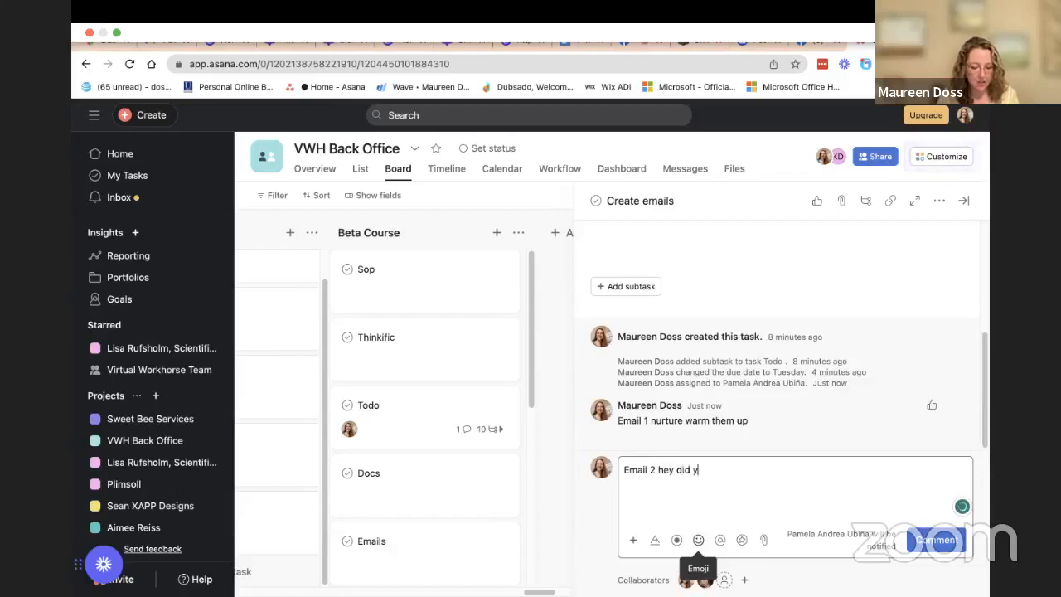
type("ou know")
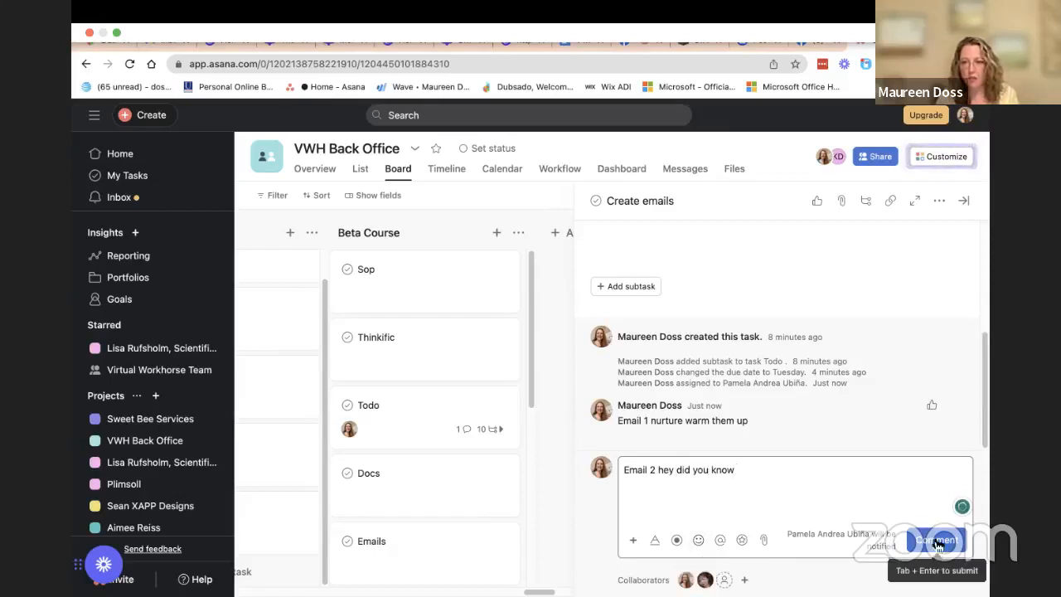
left_click(936, 541)
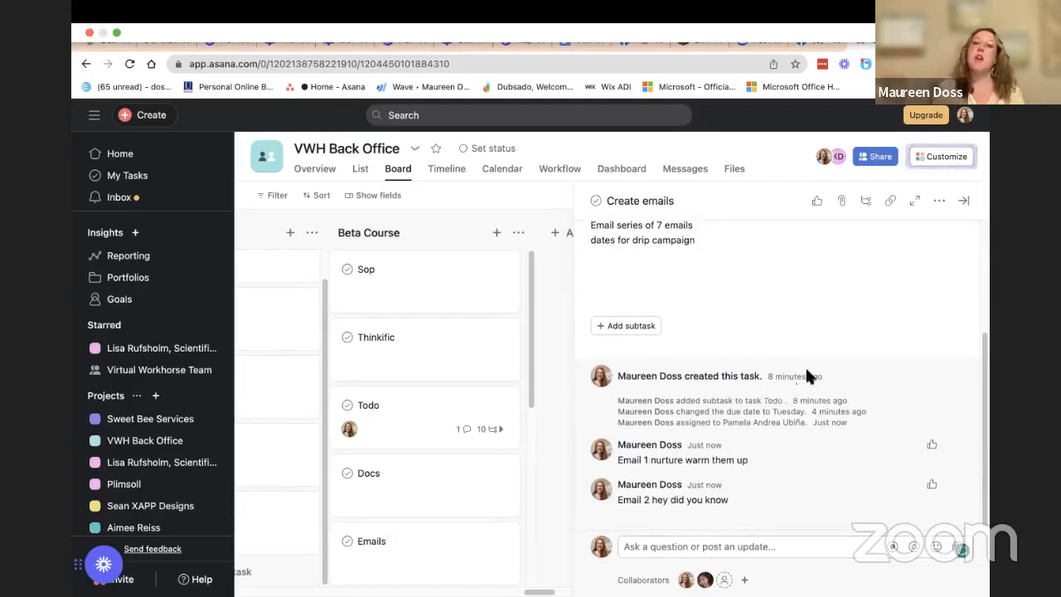
Add a nested subtask named "create the drip campaign in mailerlite" under Create emails.
left_click(738, 271)
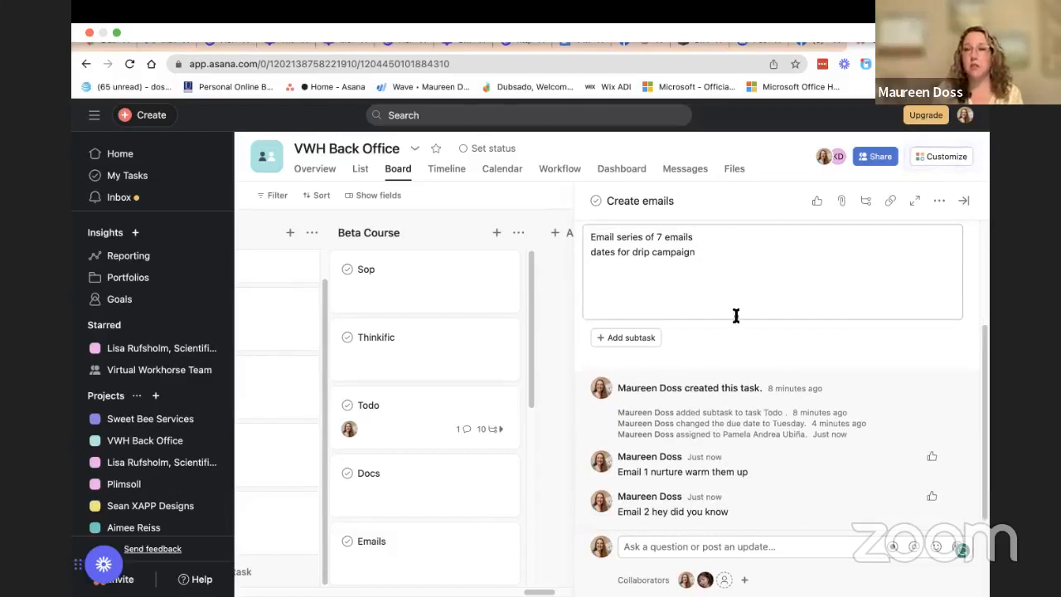
scroll(829, 332, "up", 3)
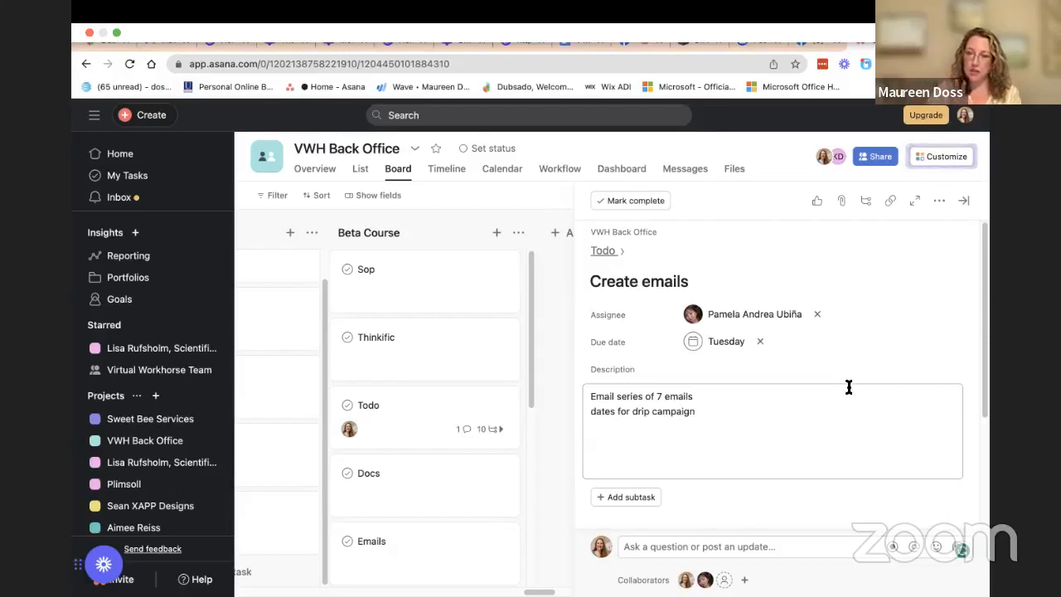
scroll(696, 415, "down", 2)
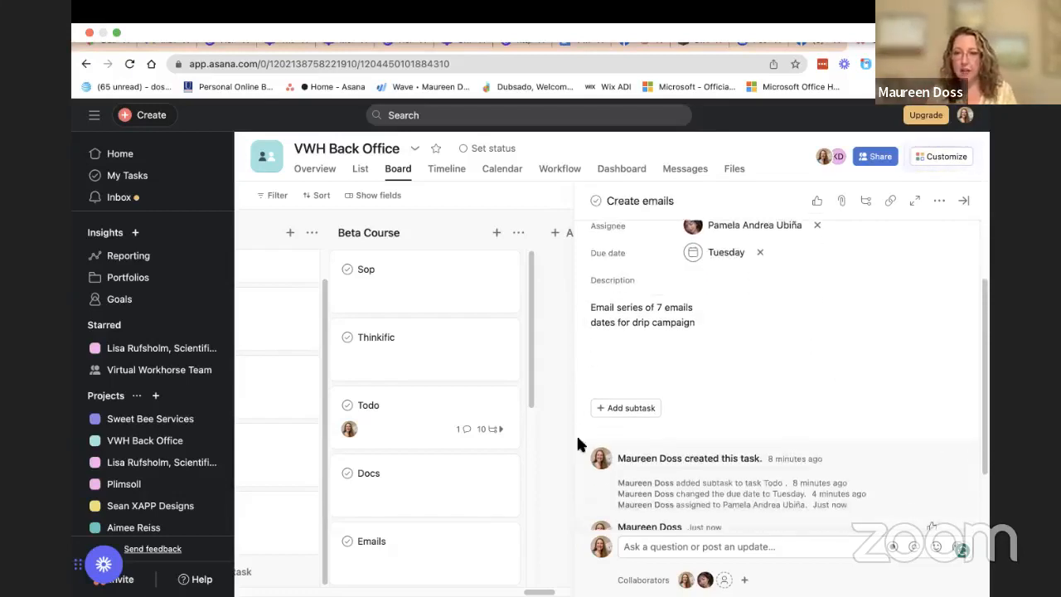
left_click(619, 409)
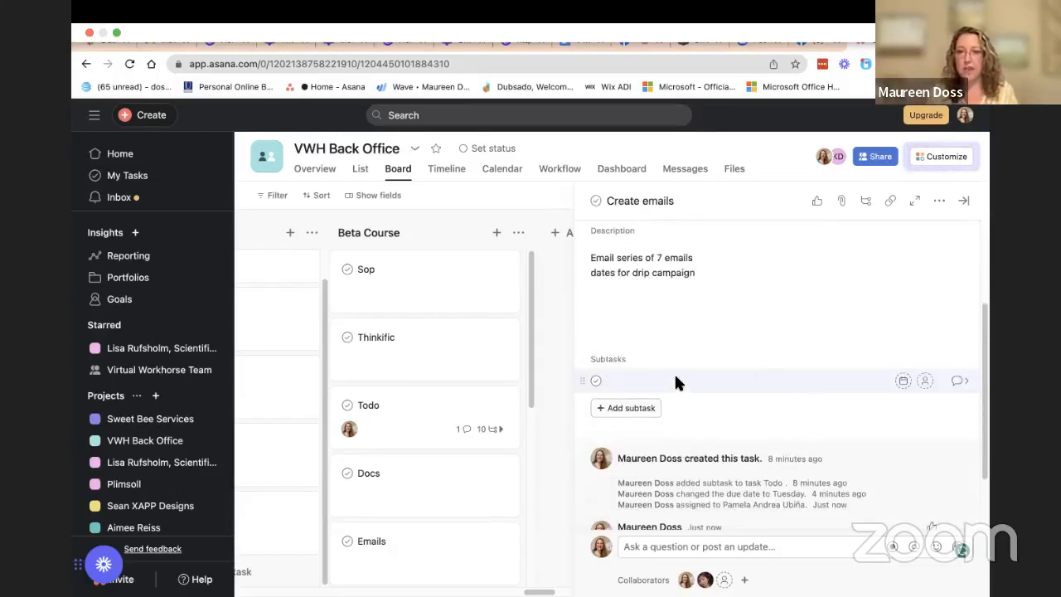
type("crea")
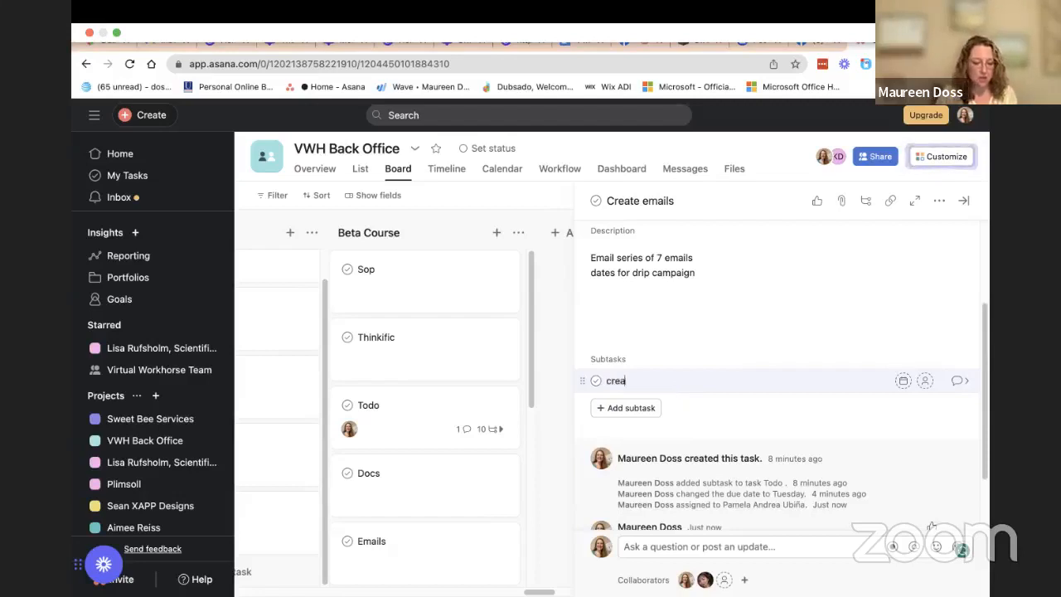
type("te el")
key("BackSpace")
key("BackSpace")
type("th")
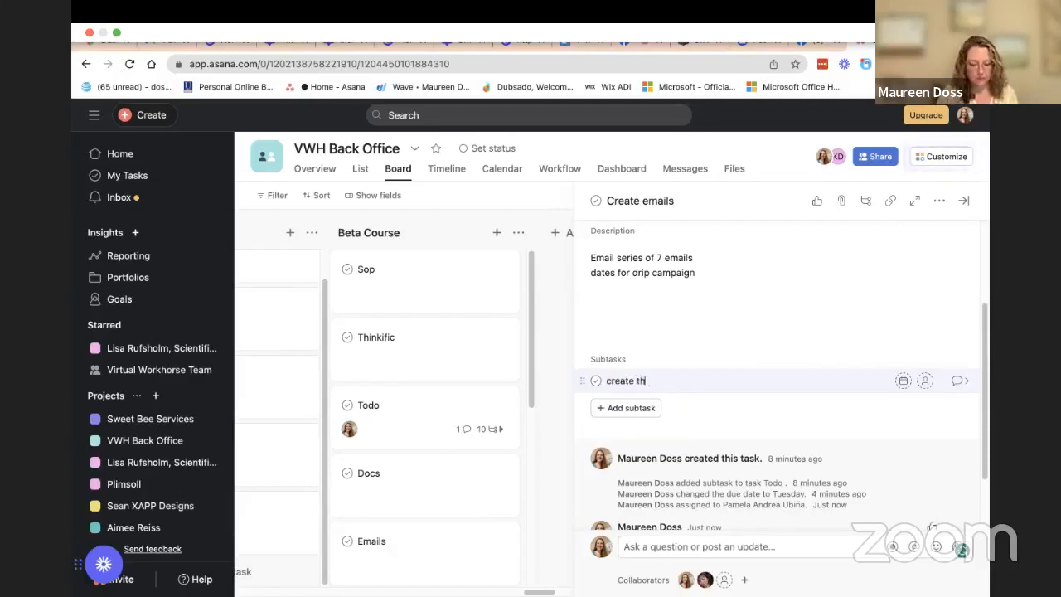
type("e drip campai")
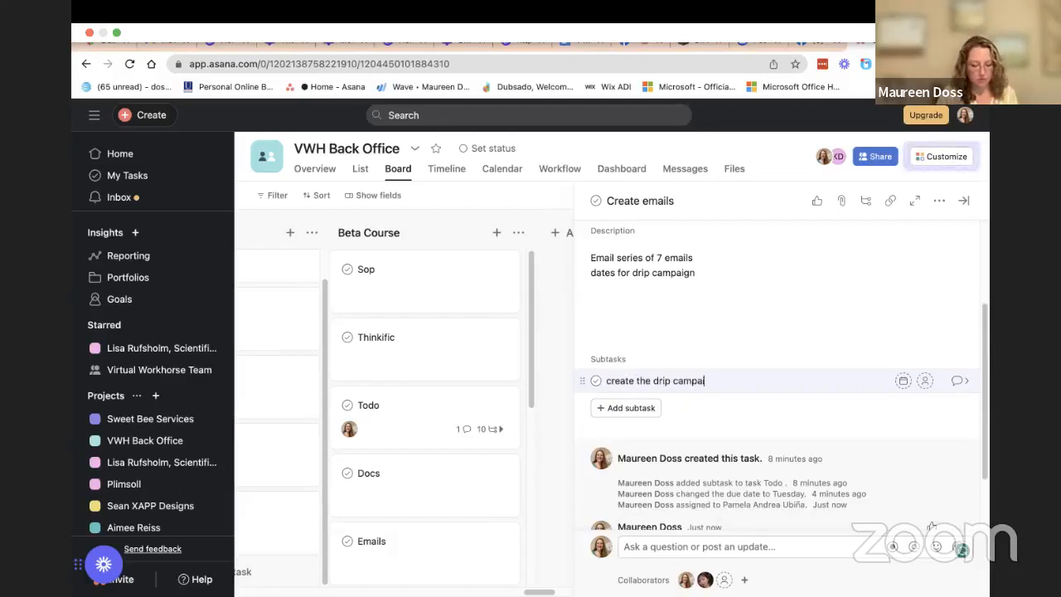
type("gn in mailerlite")
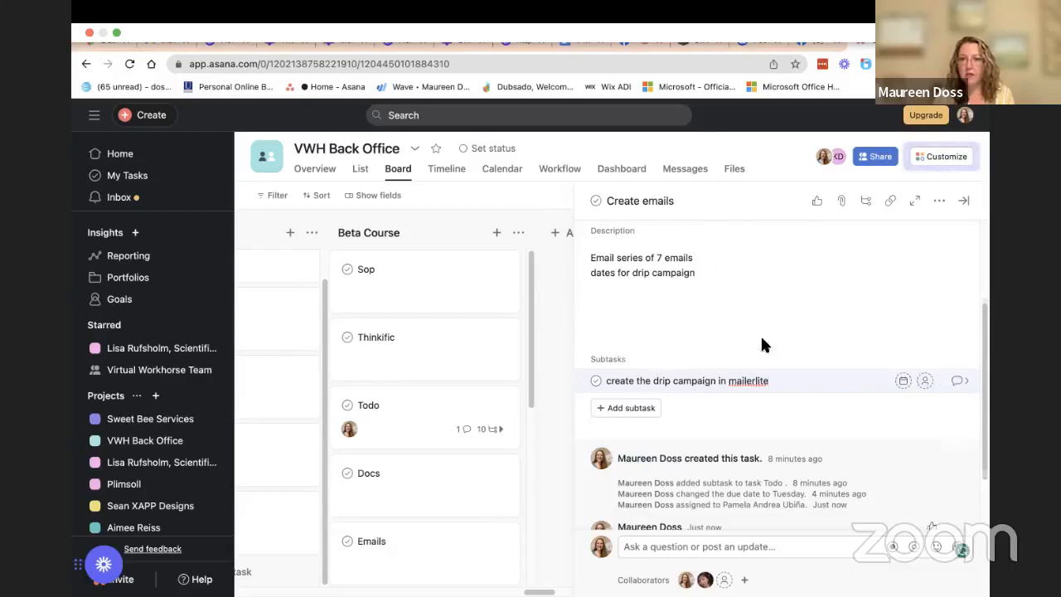
scroll(758, 343, "up", 3)
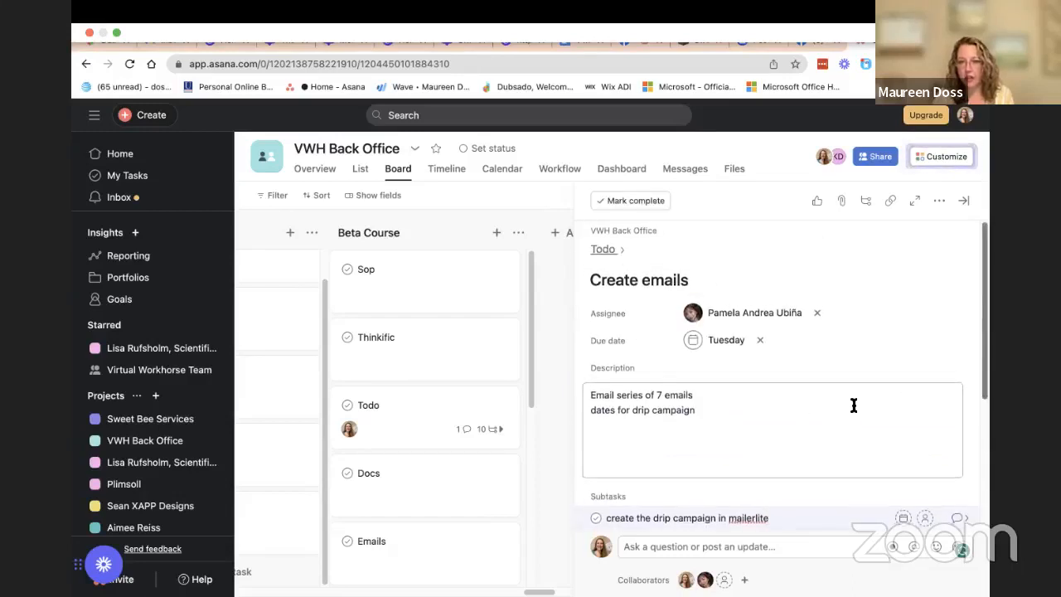
Review the Create emails subtask's description, nested subtask and comments, and close its details.
scroll(853, 403, "down", 1)
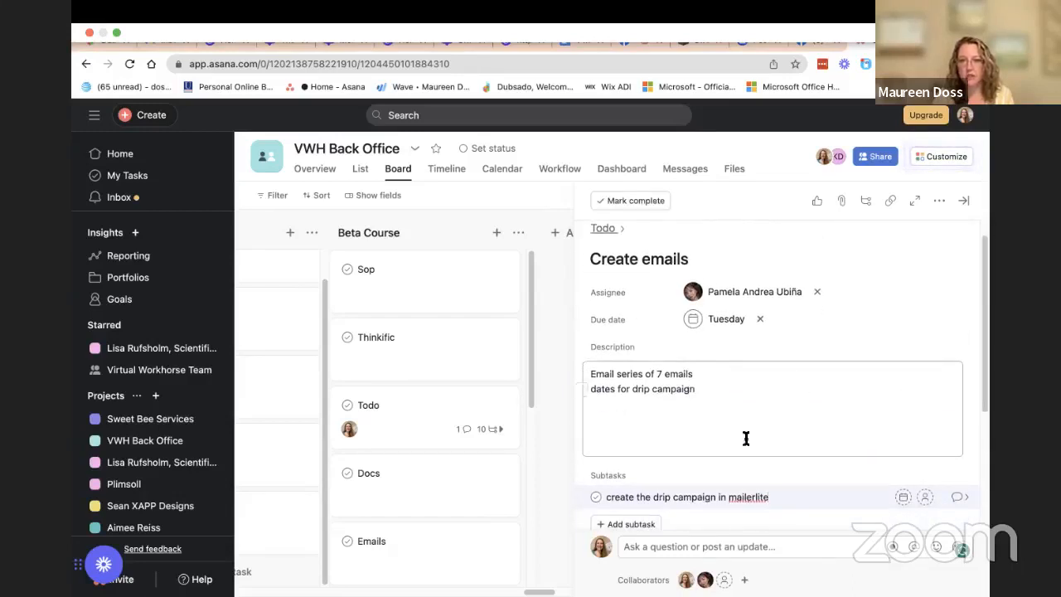
scroll(770, 423, "down", 4)
scroll(751, 310, "up", 1)
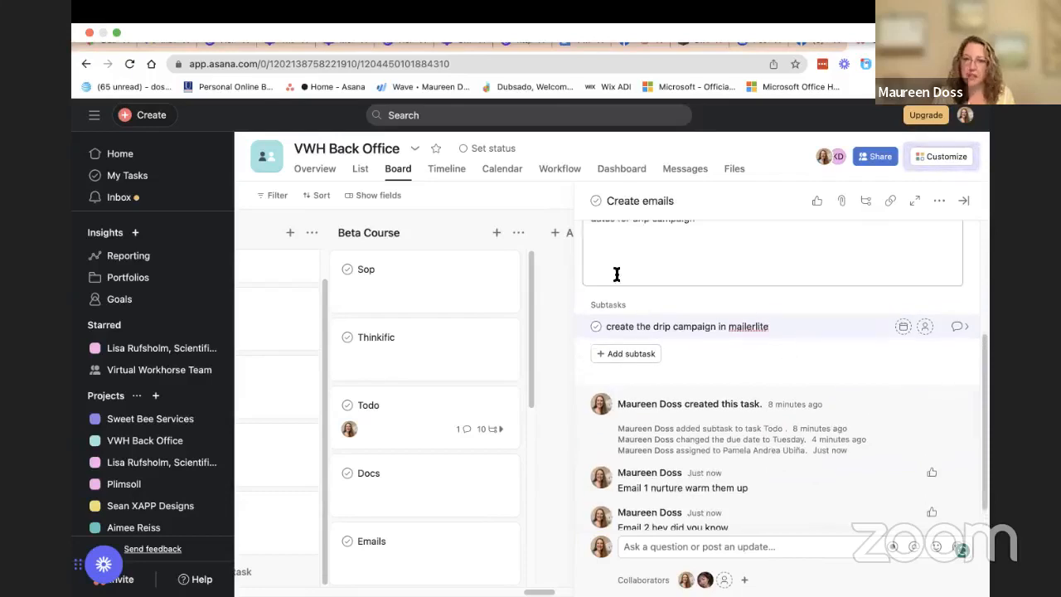
scroll(616, 274, "up", 1)
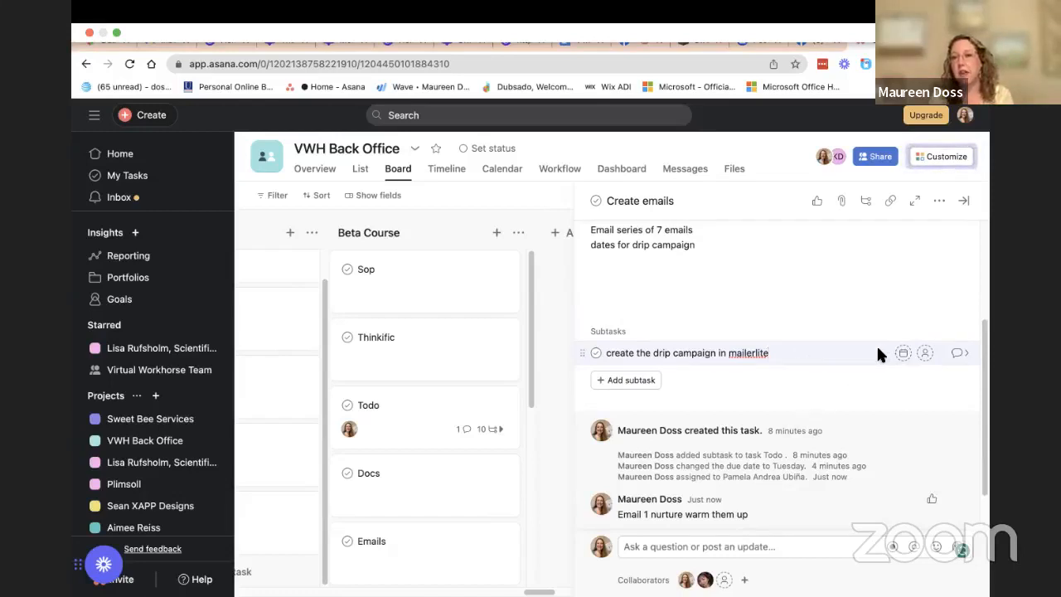
left_click(557, 315)
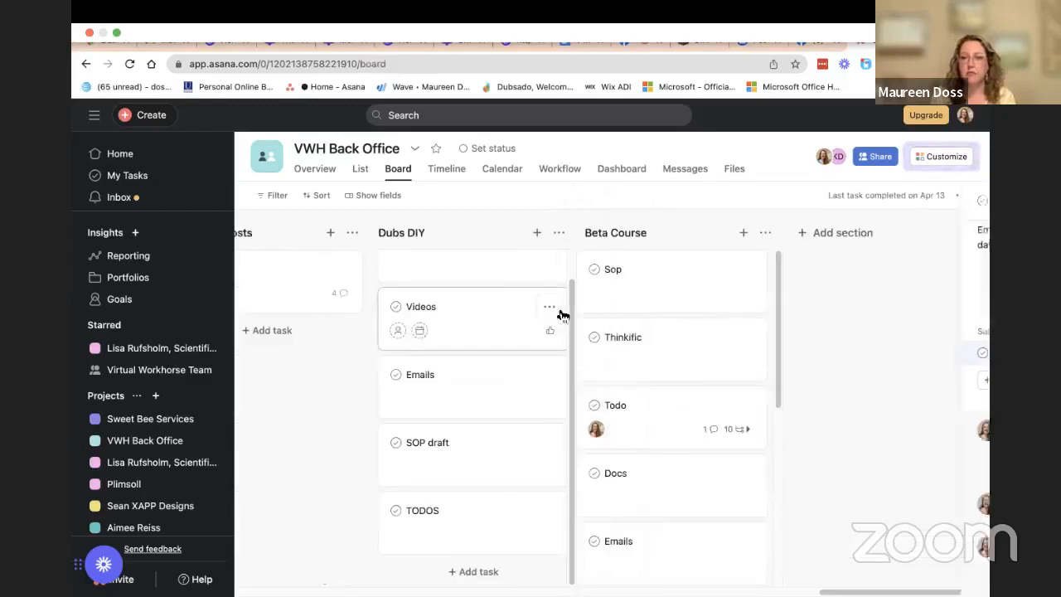
Look through all the task cards in the Beta Course section, from Sop down to Module 3.
scroll(737, 365, "down", 5)
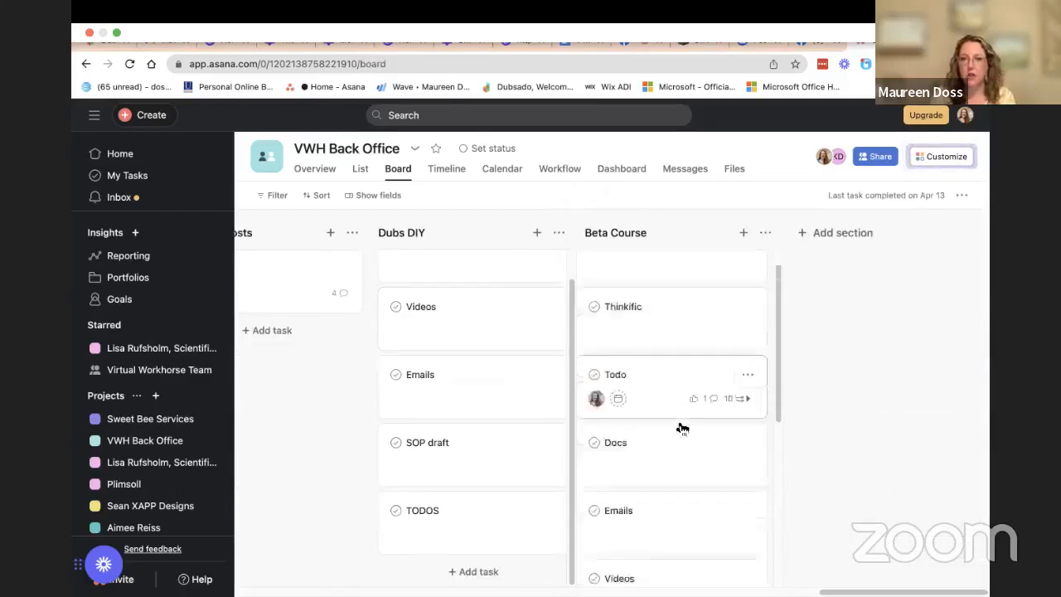
scroll(653, 514, "down", 3)
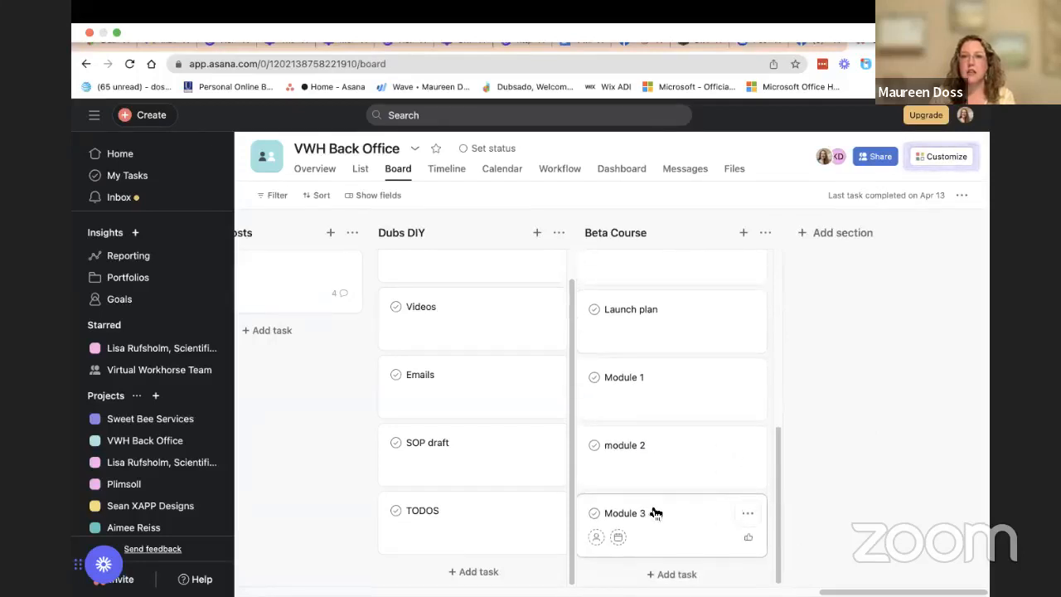
scroll(654, 513, "up", 8)
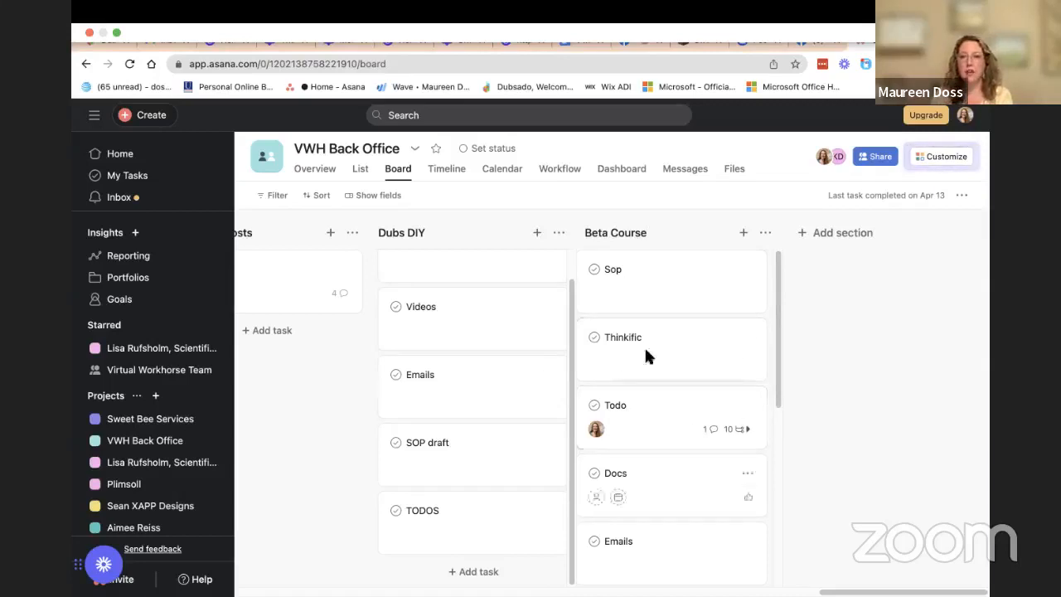
scroll(668, 432, "down", 5)
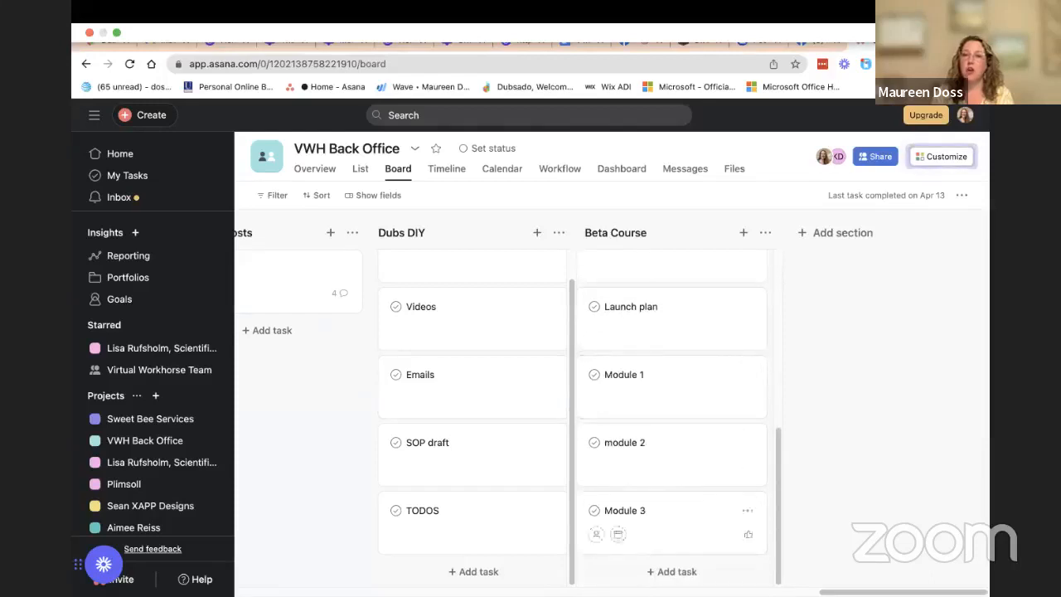
scroll(699, 480, "up", 1)
scroll(698, 480, "up", 5)
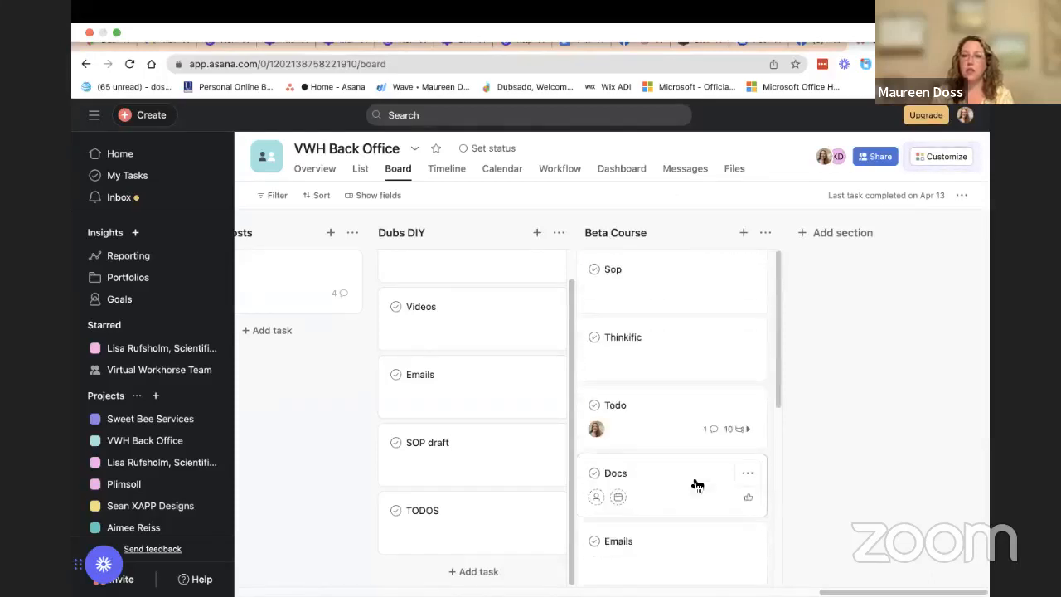
Open the Todo task in Beta Course and review its description and subtasks with their due dates and assignees.
left_click(672, 421)
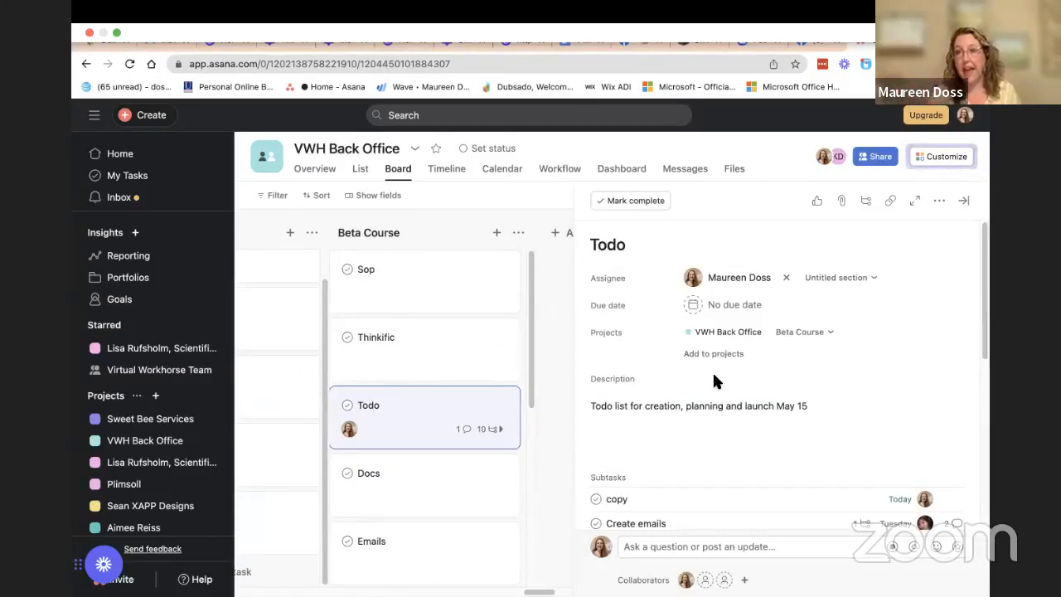
scroll(748, 402, "down", 2)
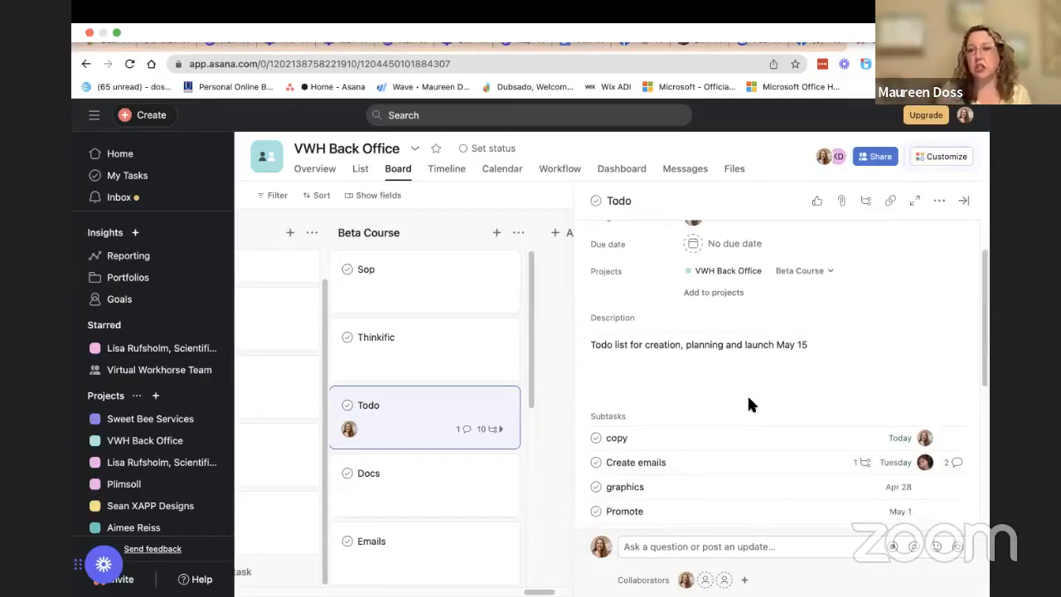
scroll(748, 399, "down", 4)
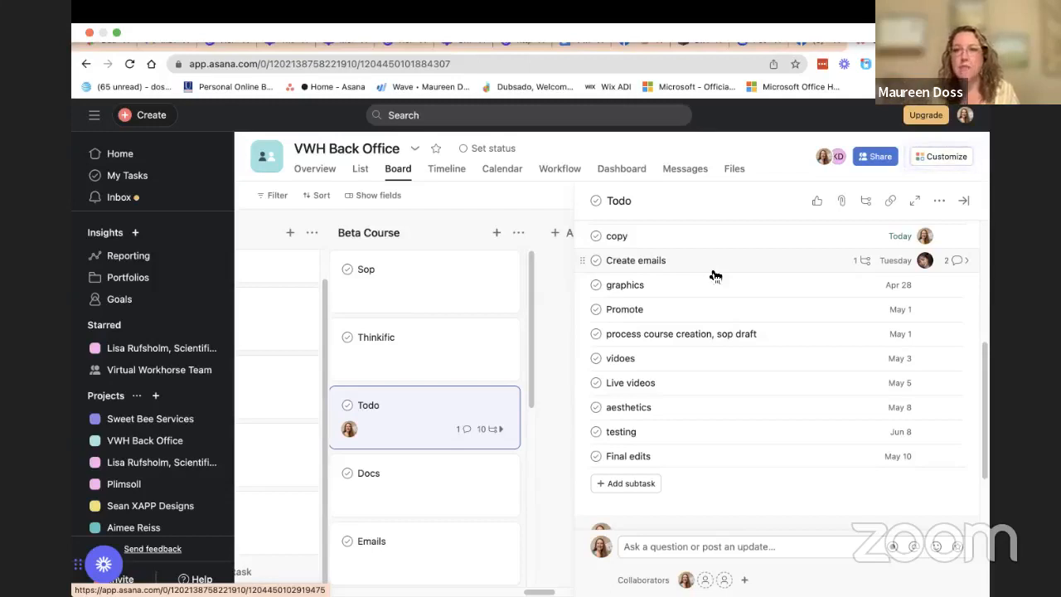
Open the Create emails subtask from the Todo task, review its details, and close them.
left_click(961, 260)
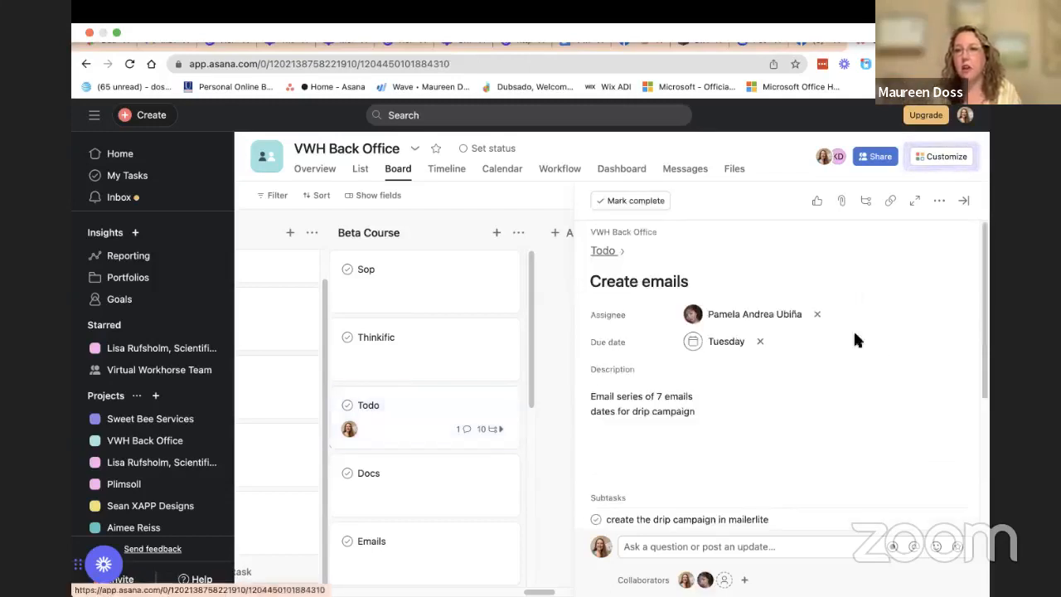
scroll(705, 416, "down", 3)
scroll(699, 398, "up", 3)
left_click(561, 331)
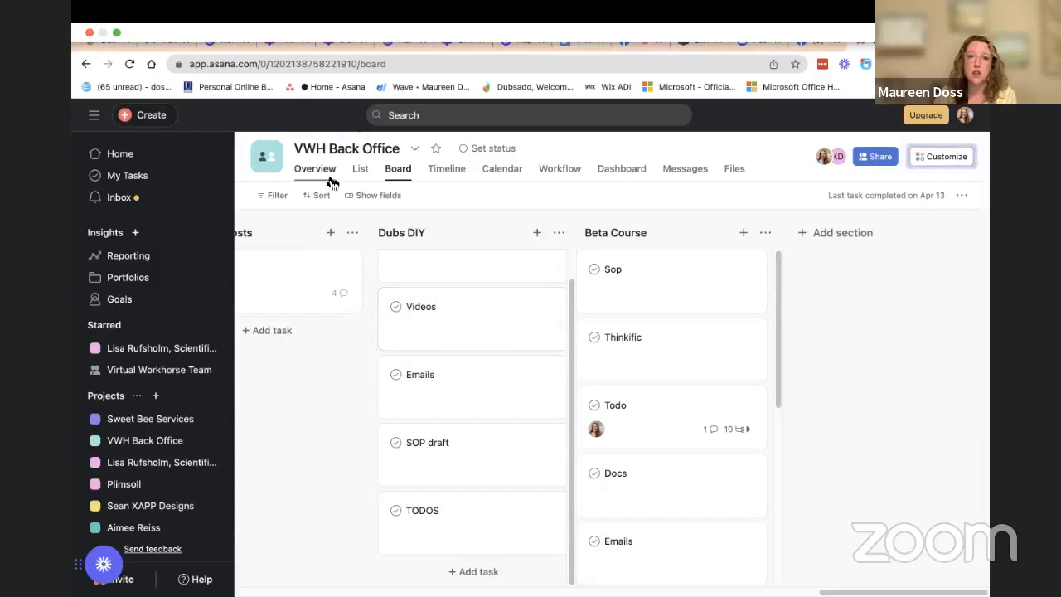
View the VWH Back Office project as a list, look through its sections, and switch to the timeline view.
left_click(361, 170)
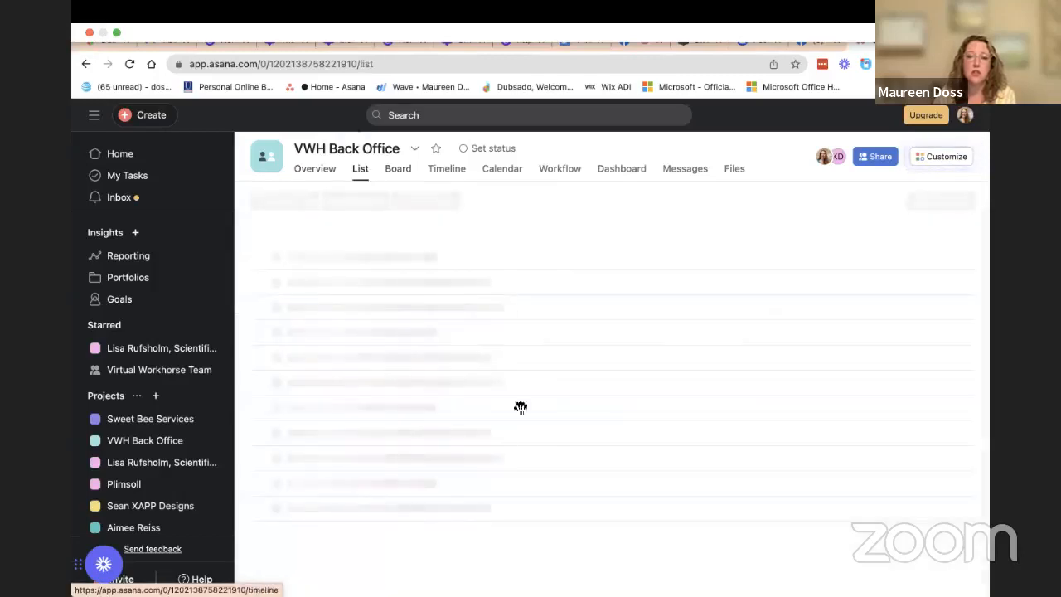
scroll(591, 490, "down", 15)
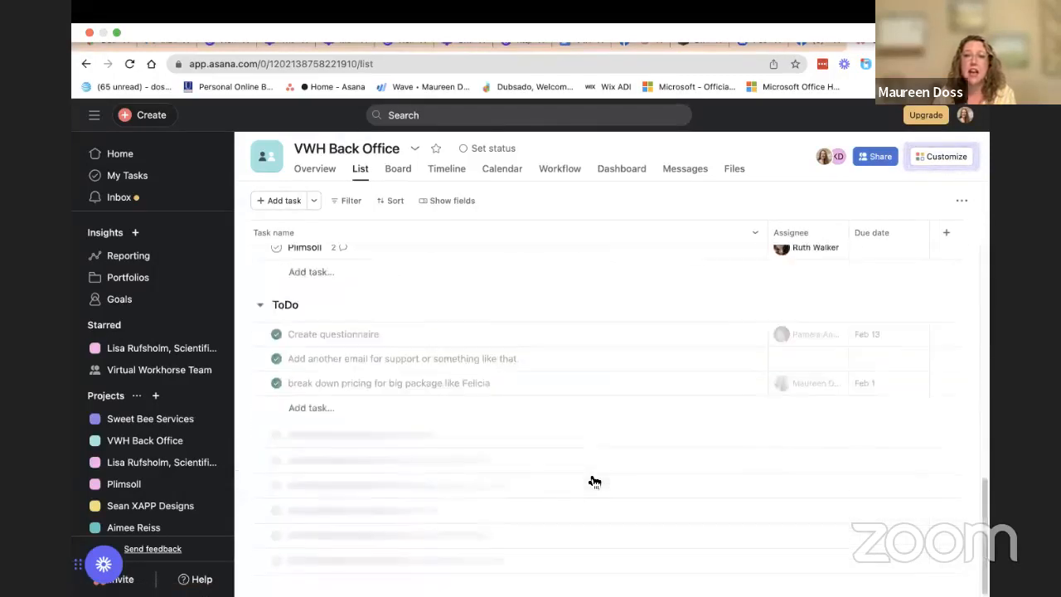
scroll(629, 487, "up", 15)
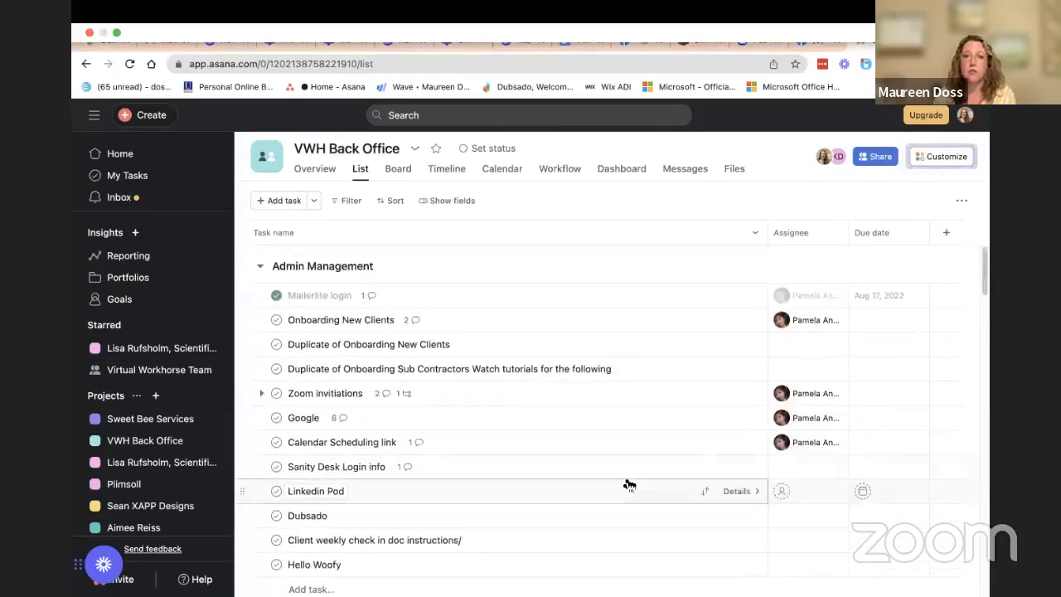
left_click(446, 170)
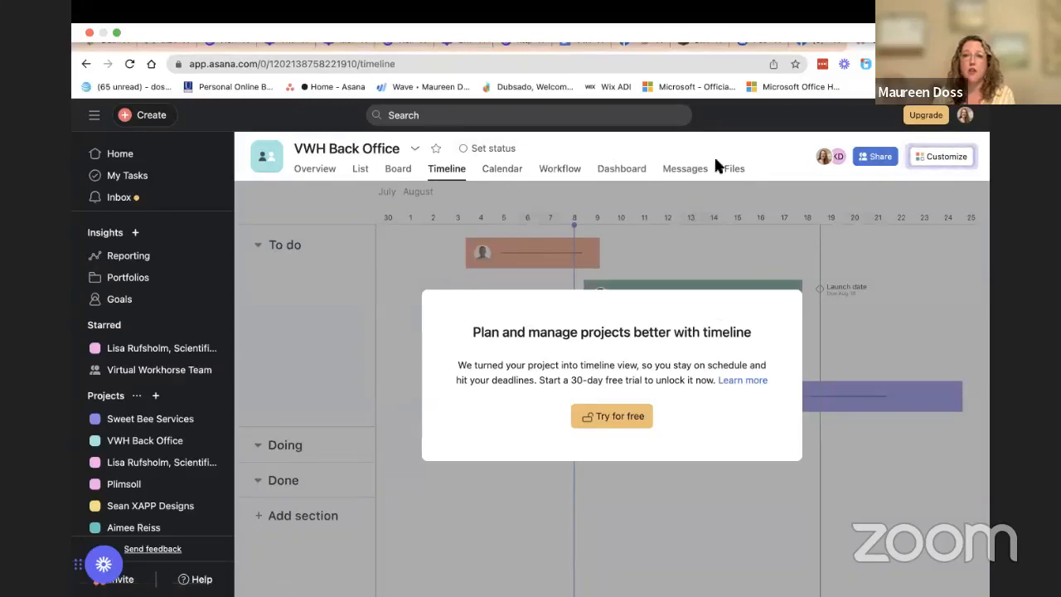
Return to the project's board view and browse its sections from Admin Management across to Blogs and posts.
left_click(395, 170)
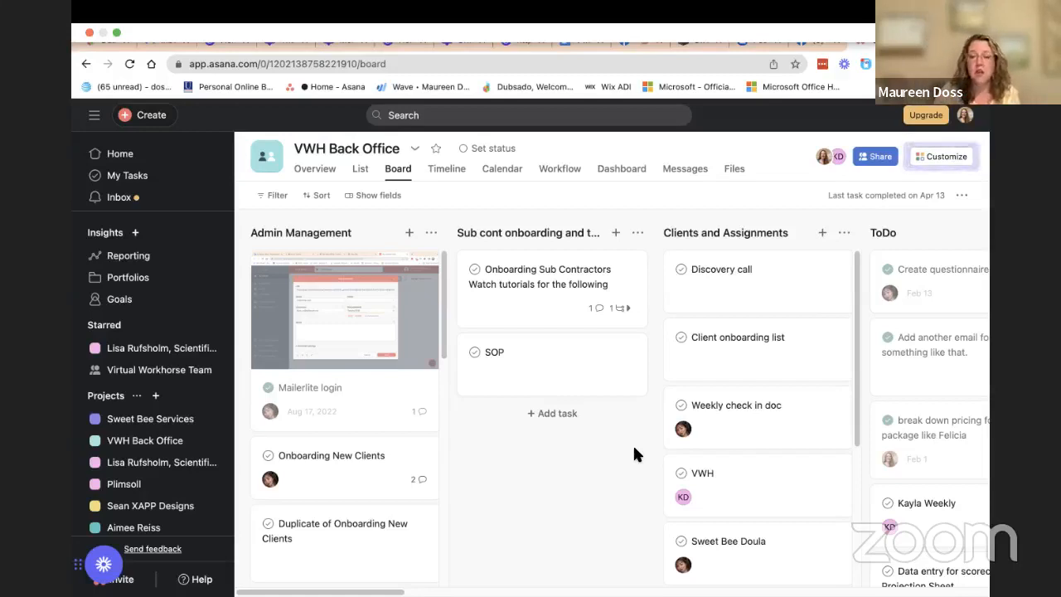
scroll(634, 451, "right", 10)
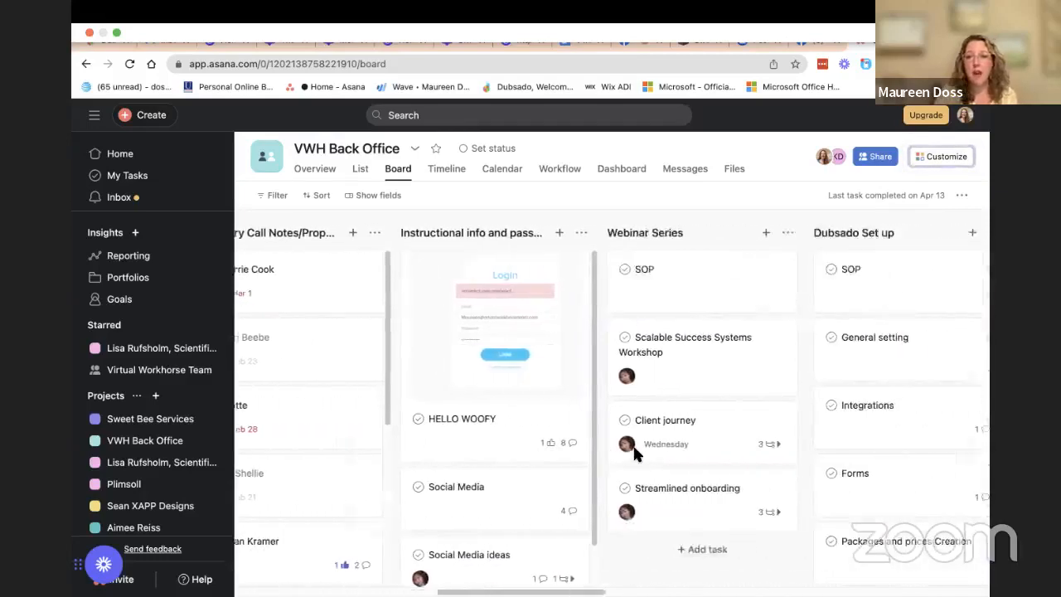
scroll(634, 452, "right", 13)
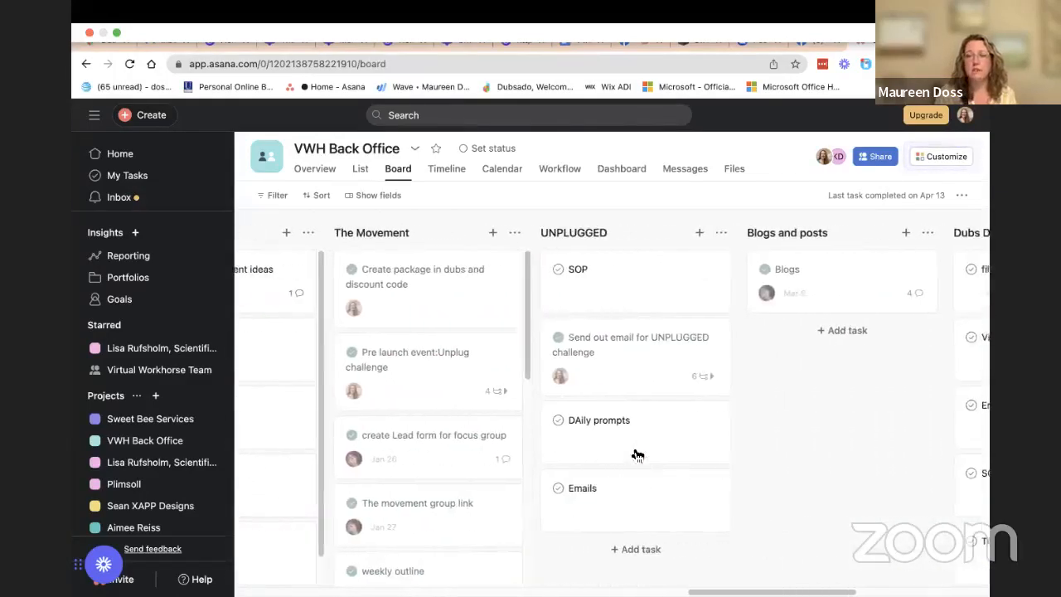